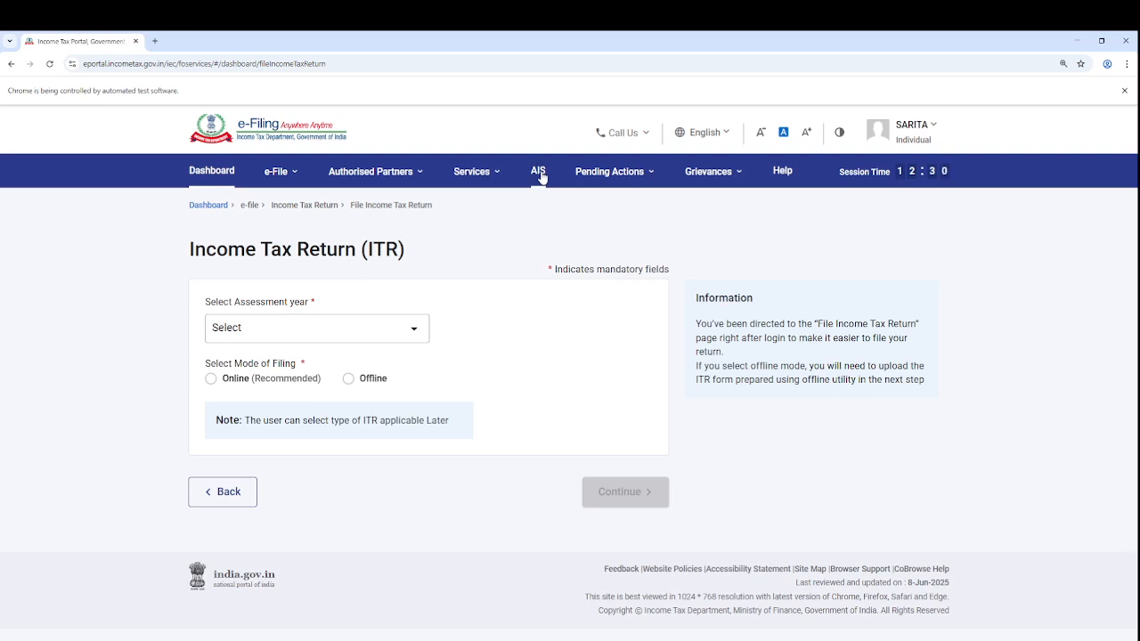
# - Open Form 26AS from the income tax return options and confirm the redirect to the TDS-CPC website
pyautogui.click(283, 181)
pyautogui.moveTo(298, 206)
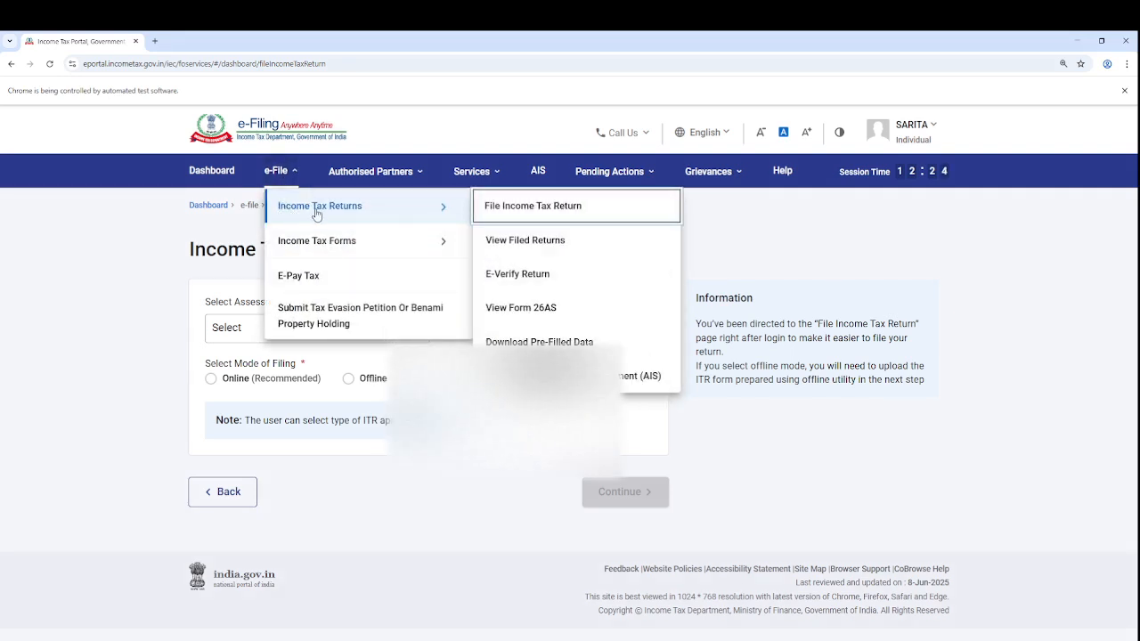
pyautogui.click(609, 318)
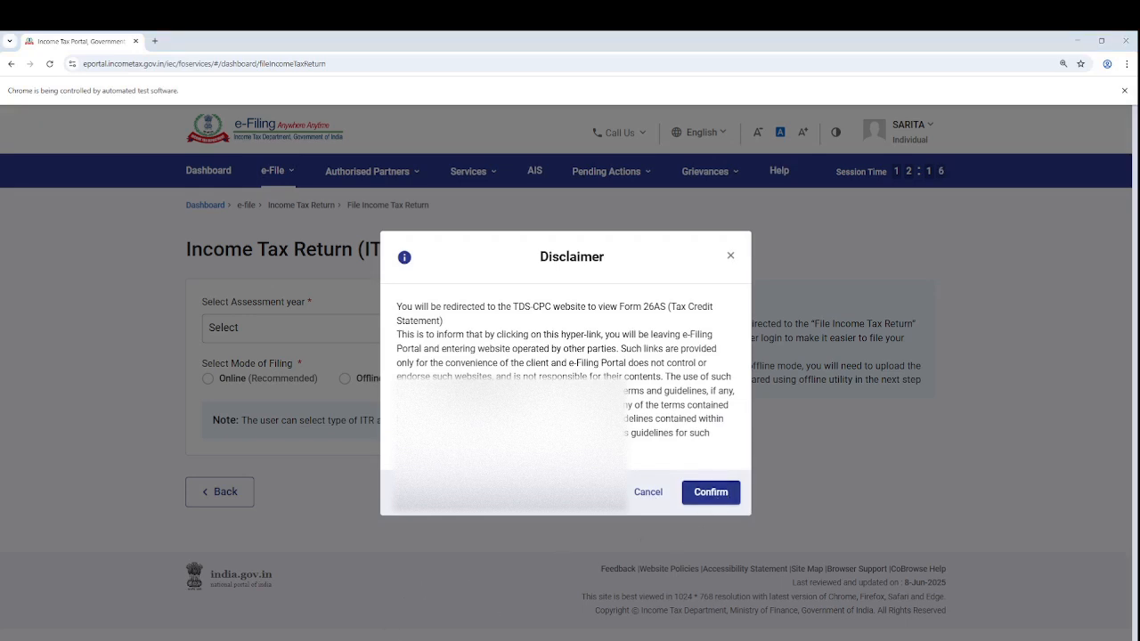
pyautogui.click(711, 493)
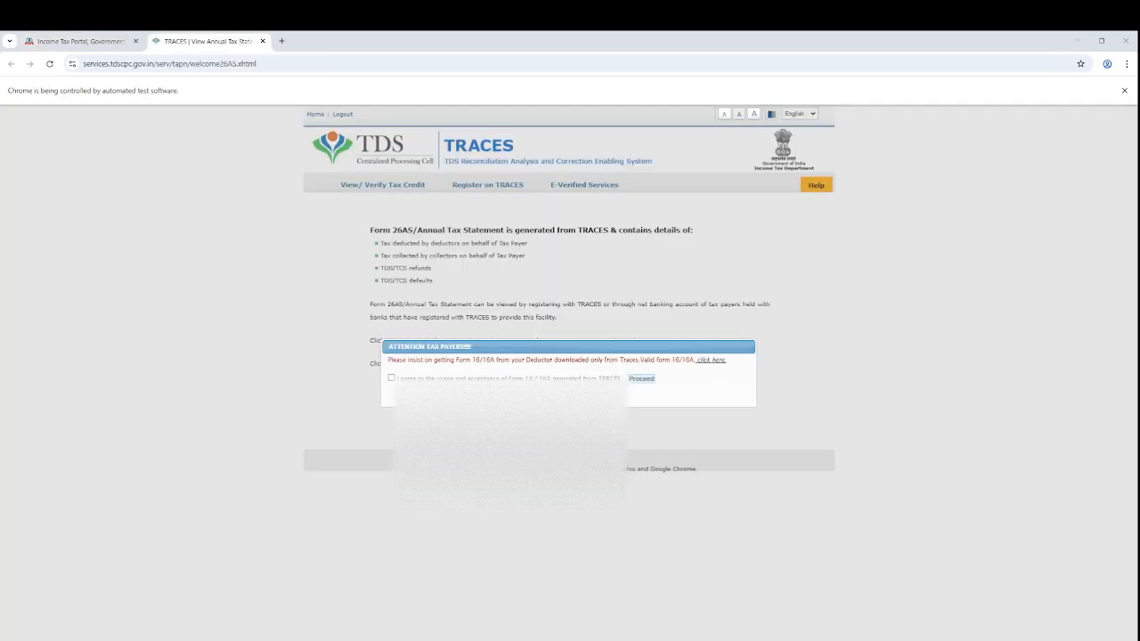
# - Agree to the Form 16/16A usage terms, proceed, and open the Form 26AS/Annual Tax Statement page
pyautogui.click(391, 379)
pyautogui.click(643, 381)
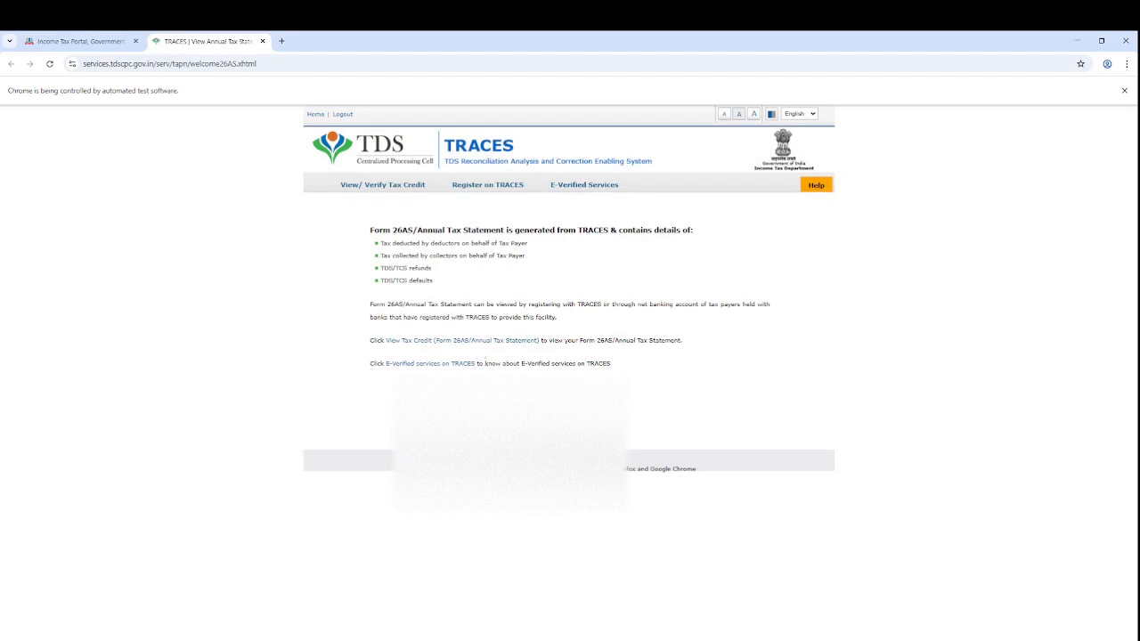
pyautogui.click(460, 346)
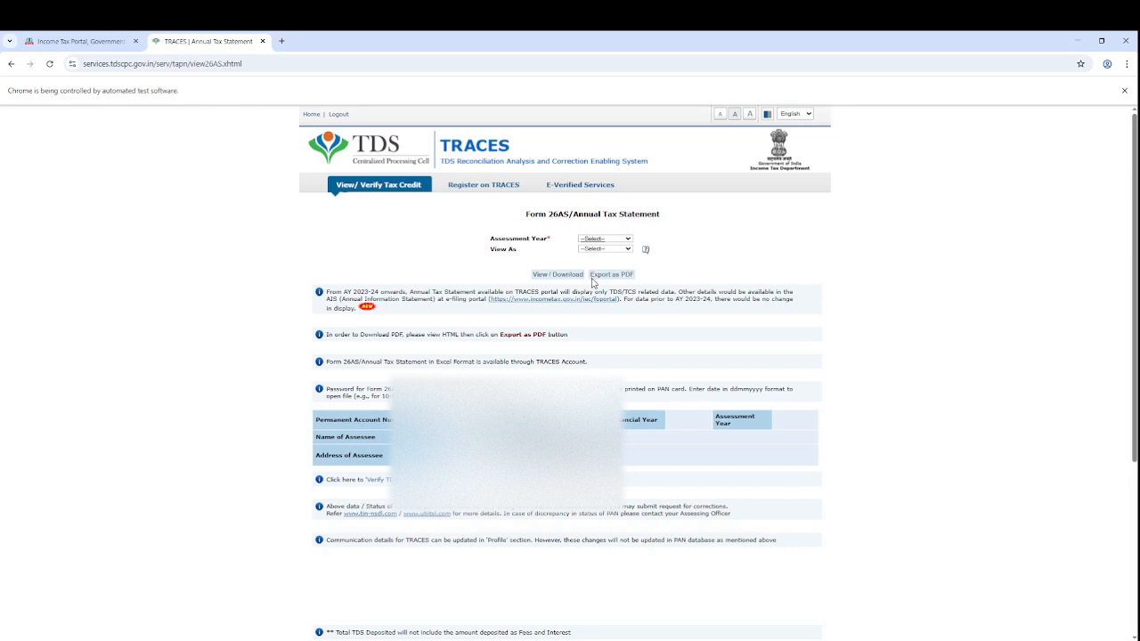
# - Export the Form 26AS statement for assessment year 2025-26 as a PDF and review its tax deduction and collection parts
pyautogui.click(577, 276)
pyautogui.click(616, 275)
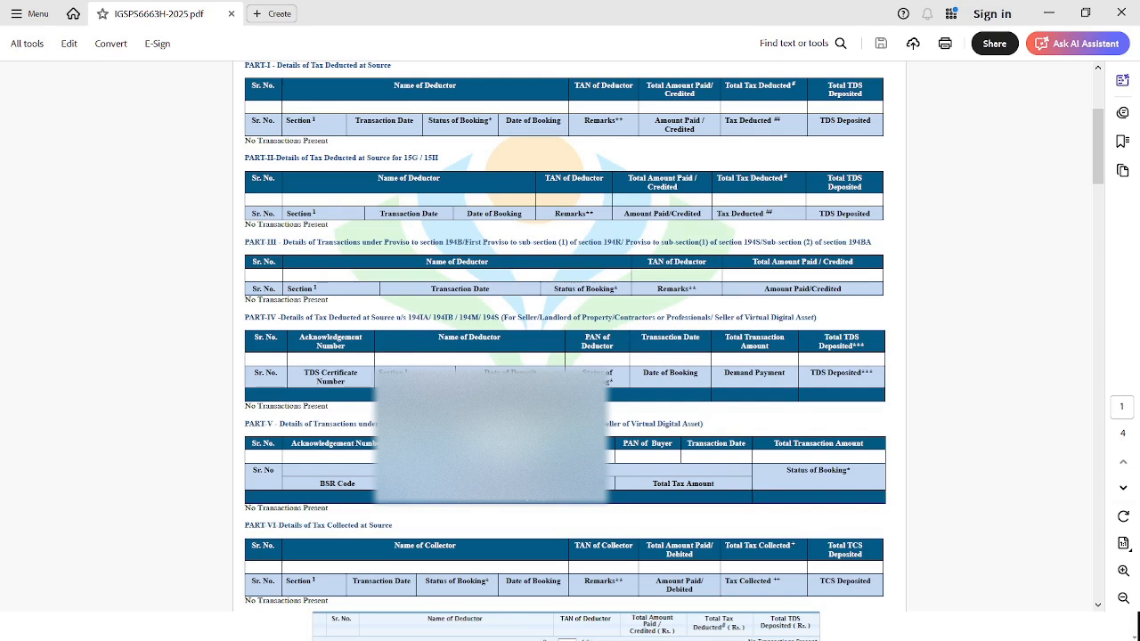
pyautogui.scroll(-5, 938, 345)
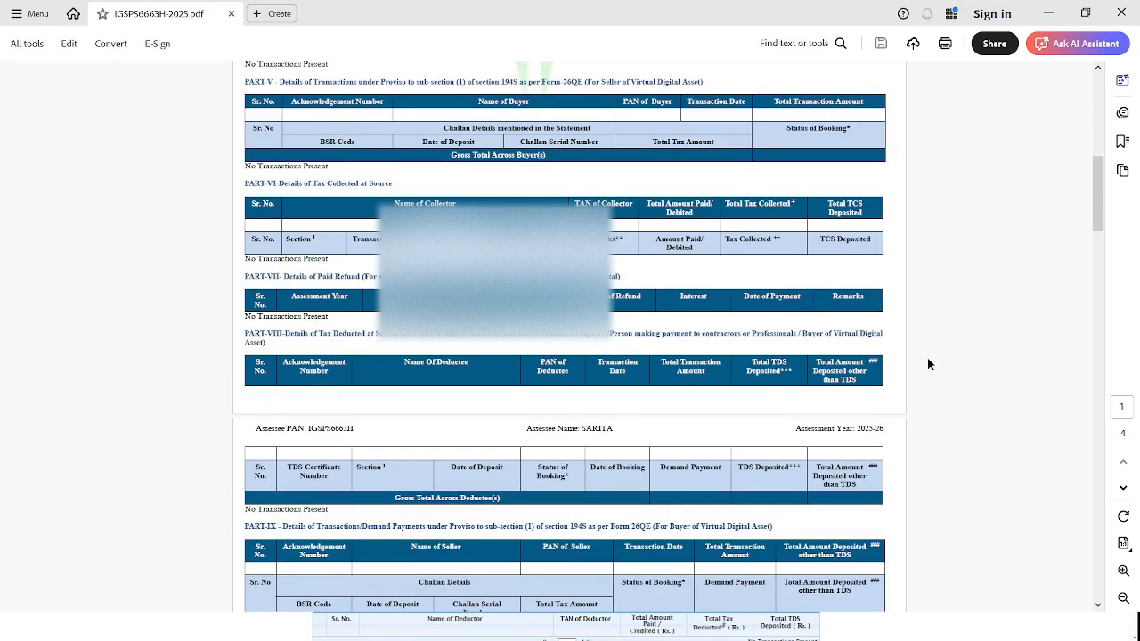
pyautogui.keyDown('ctrl'); pyautogui.scroll(1, 927, 356); pyautogui.keyUp('ctrl')
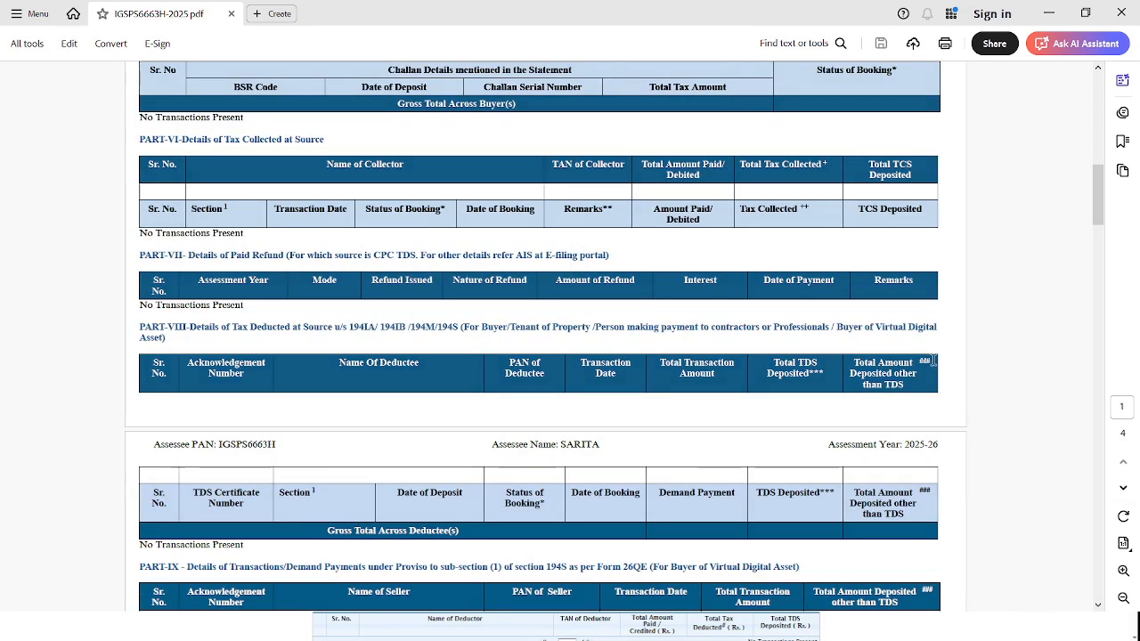
pyautogui.scroll(-5, 931, 360)
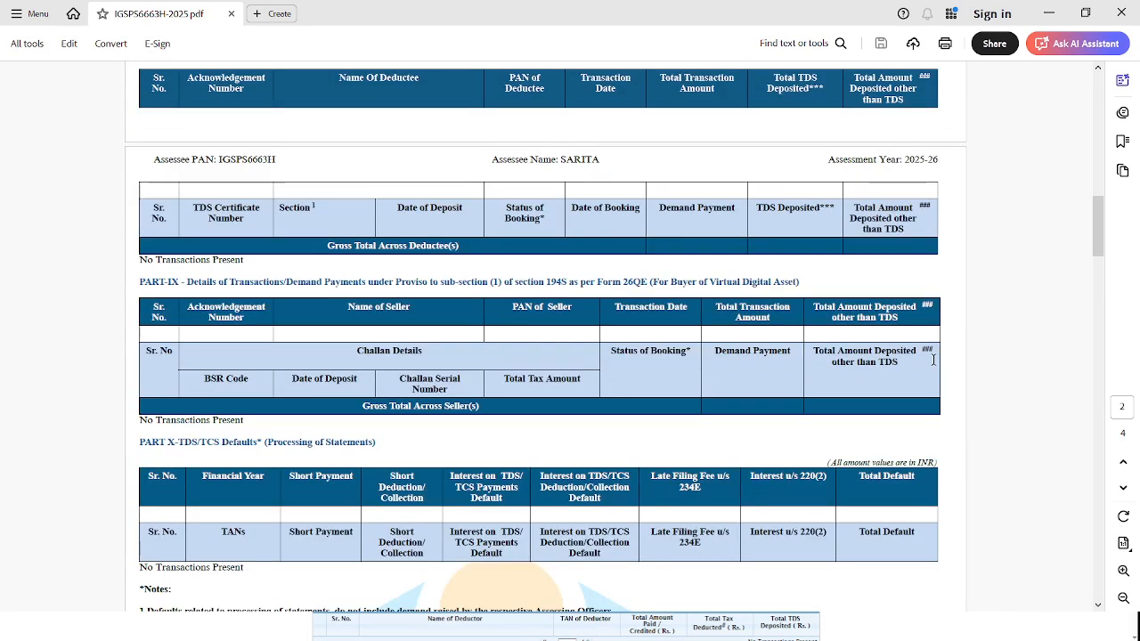
pyautogui.scroll(6, 934, 359)
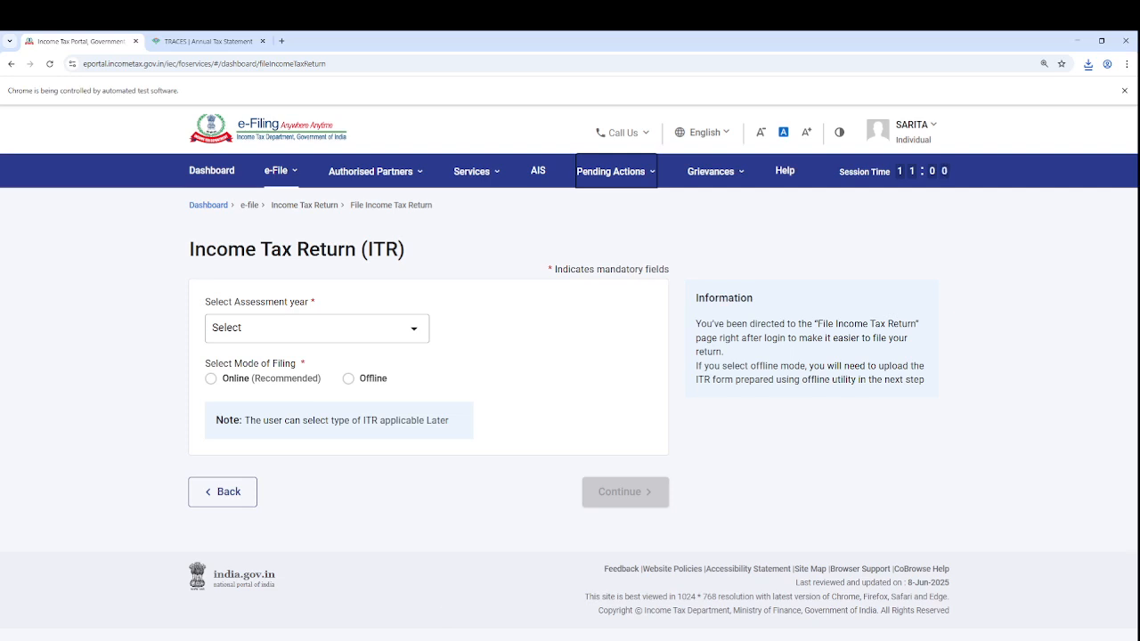
# - On the income tax return filing page, choose assessment year 2025-26 with Online filing mode and continue
pyautogui.click(286, 175)
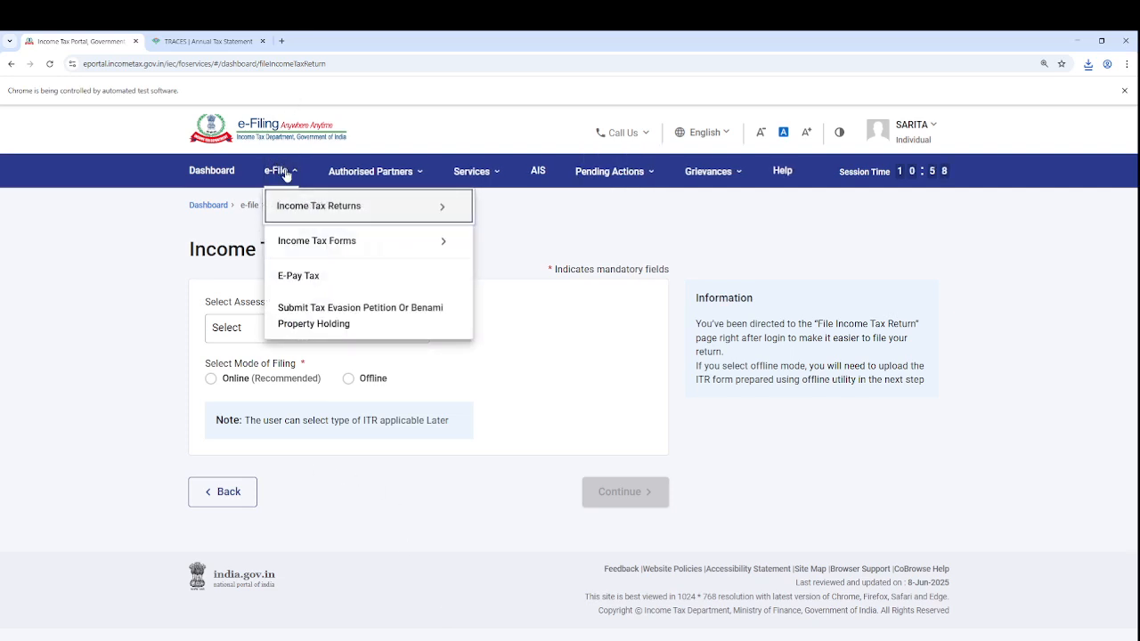
pyautogui.moveTo(286, 206)
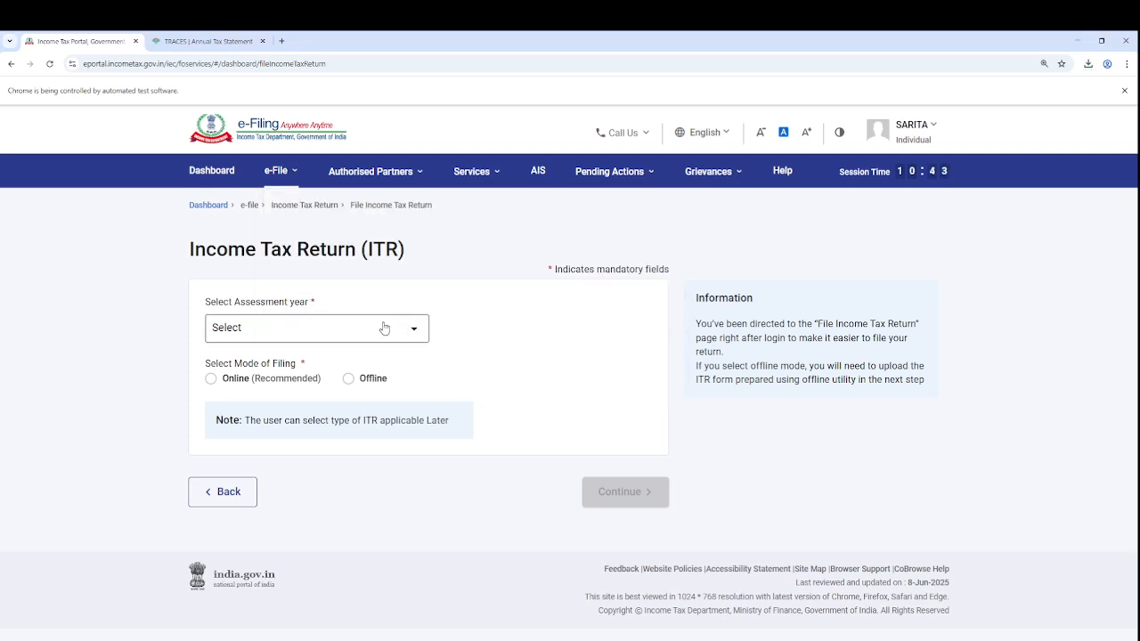
pyautogui.click(382, 327)
pyautogui.click(322, 399)
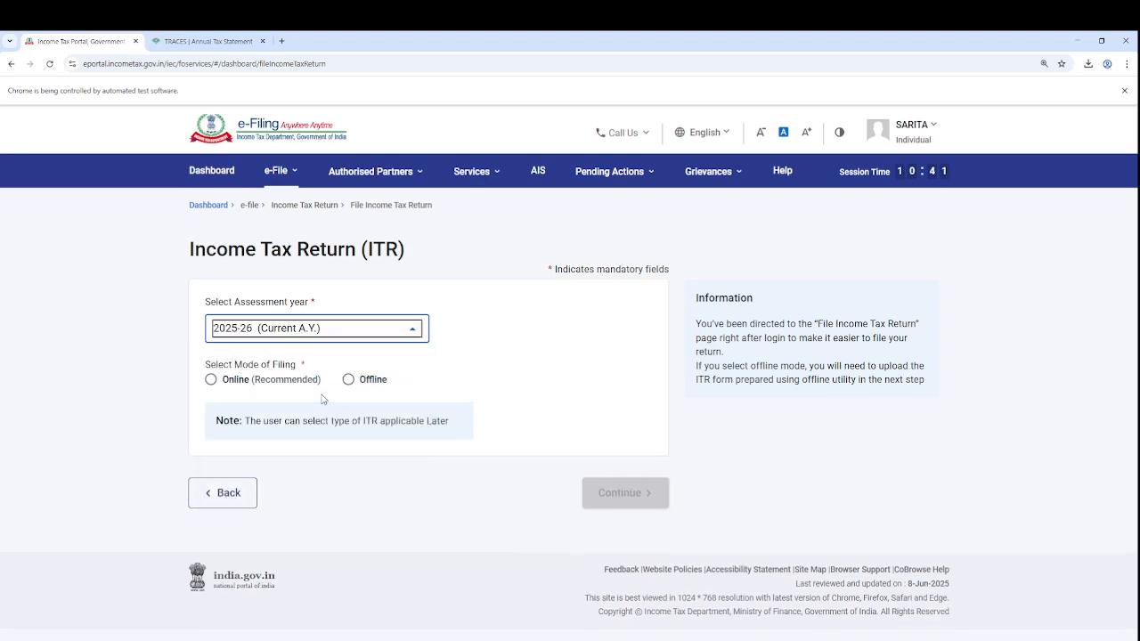
pyautogui.click(211, 380)
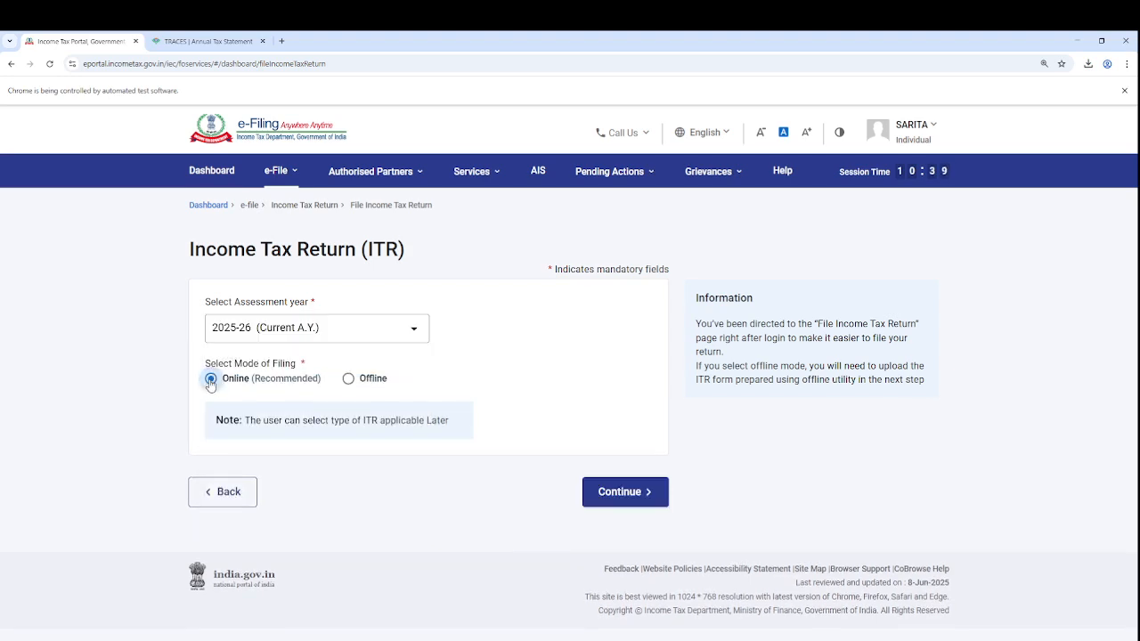
pyautogui.click(648, 494)
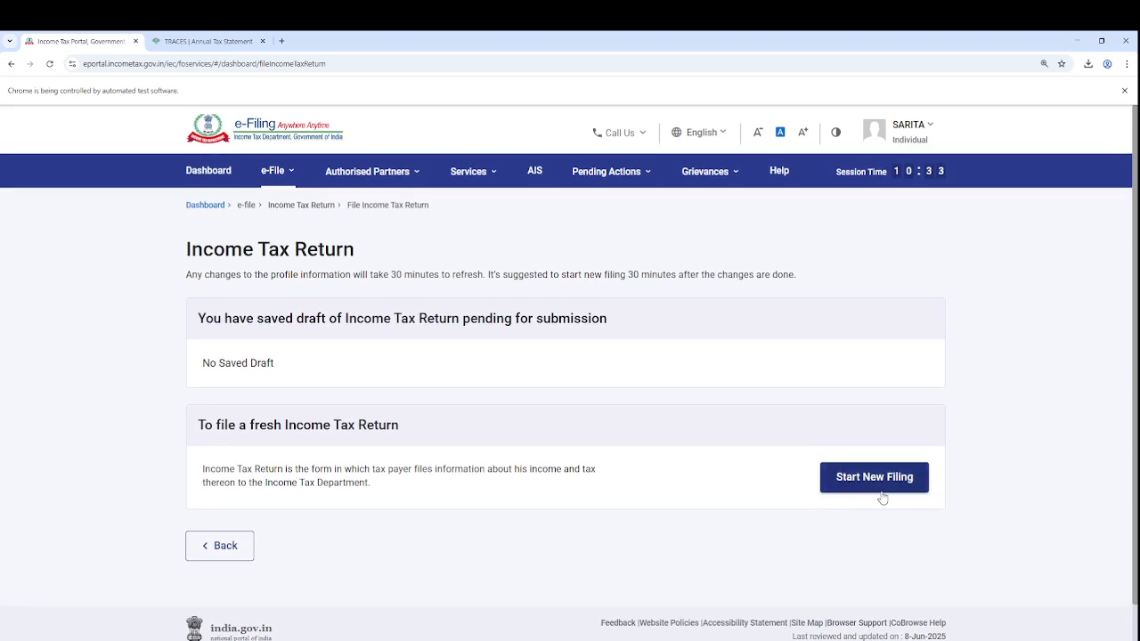
# - Start a new filing with Individual status and proceed with the ITR - 4 form
pyautogui.click(880, 481)
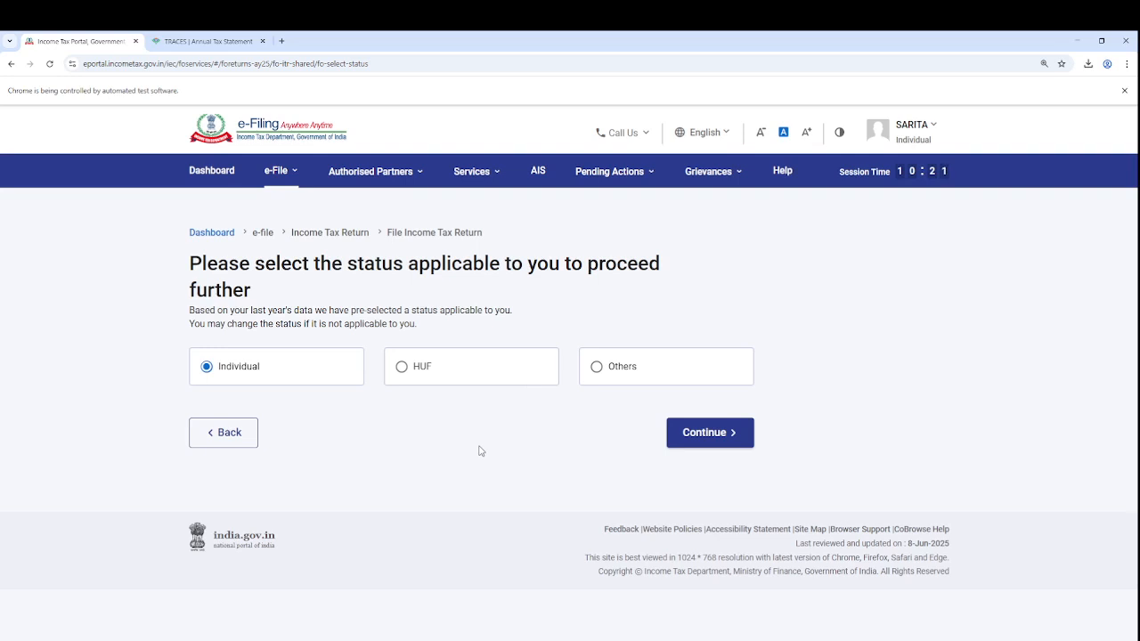
pyautogui.click(708, 436)
pyautogui.click(272, 368)
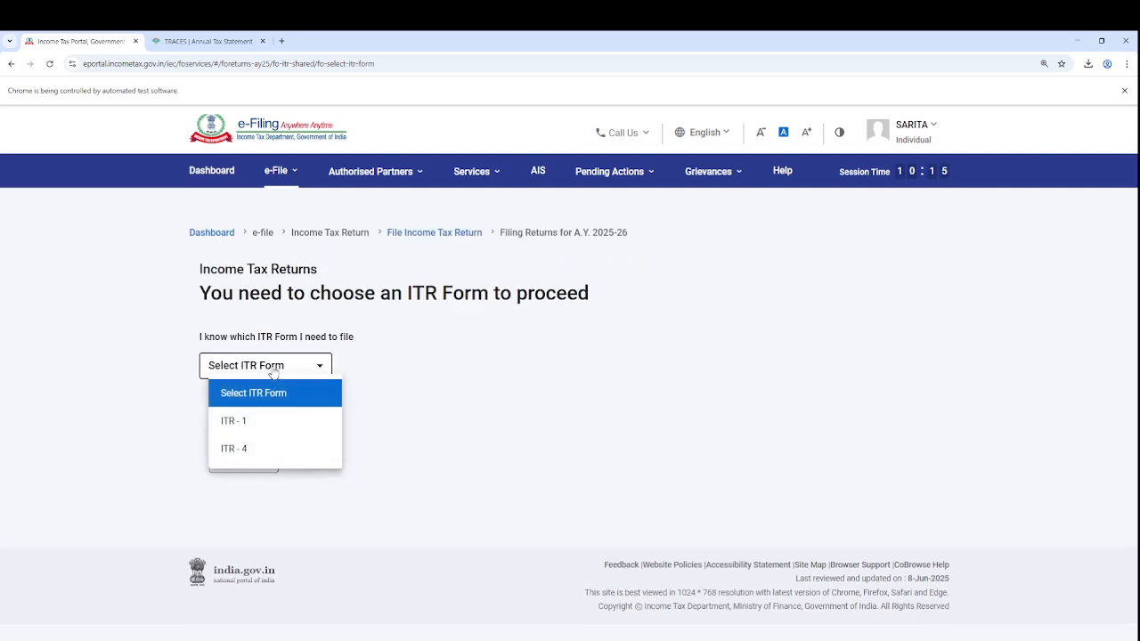
pyautogui.click(271, 457)
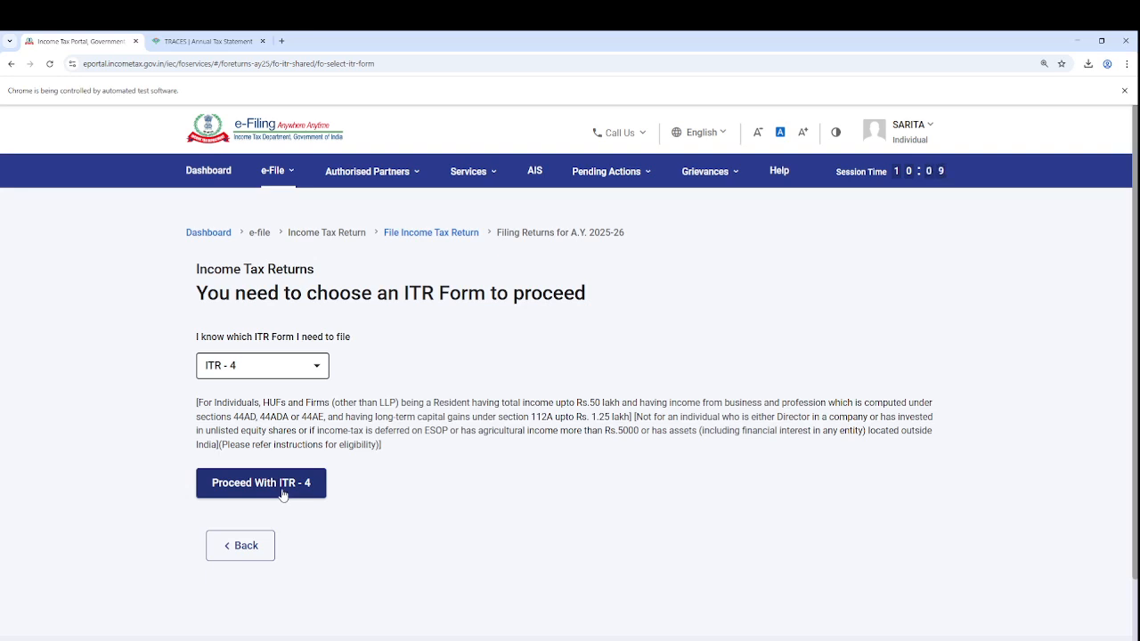
pyautogui.click(283, 494)
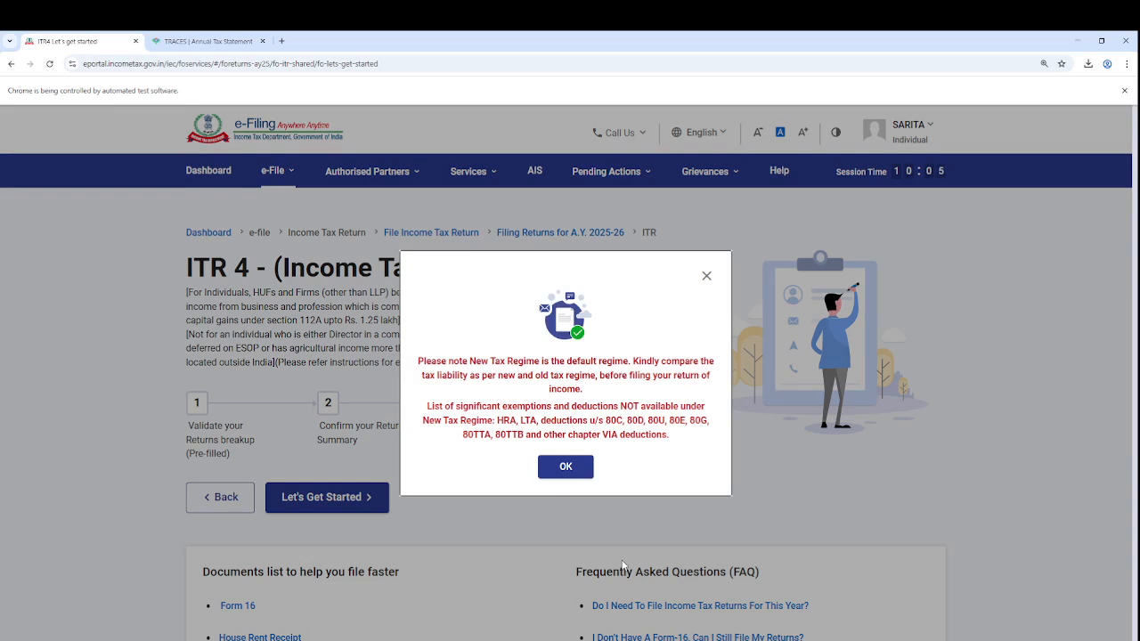
# - Read and acknowledge the notice about the default New Tax Regime, and get started with the ITR 4 return
pyautogui.moveTo(439, 420); pyautogui.dragTo(689, 442)
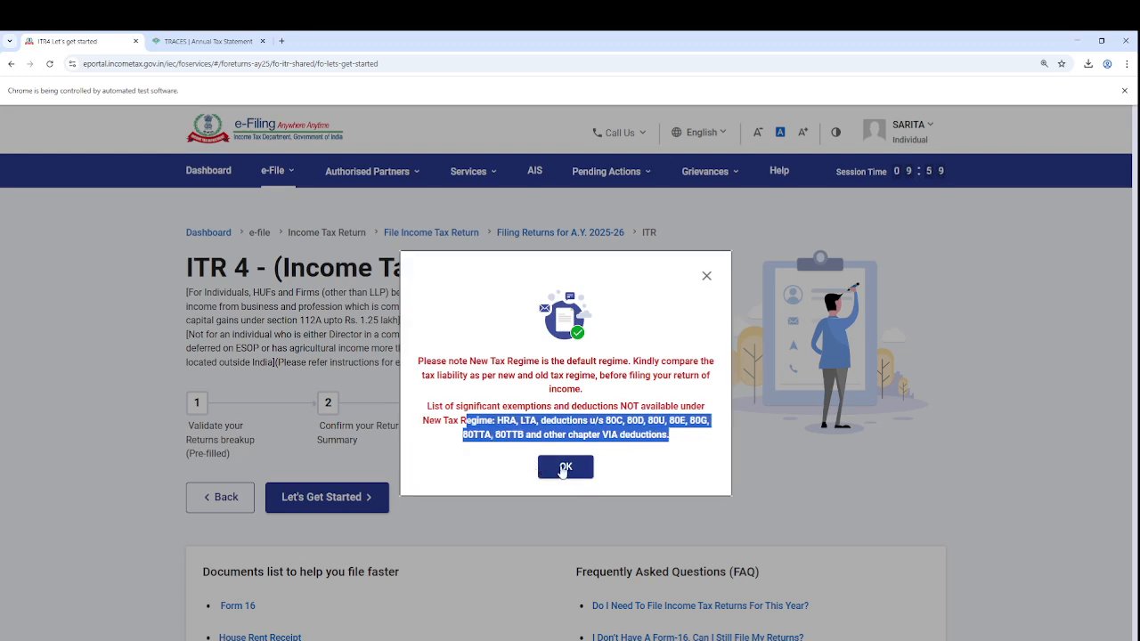
pyautogui.click(561, 469)
pyautogui.click(383, 503)
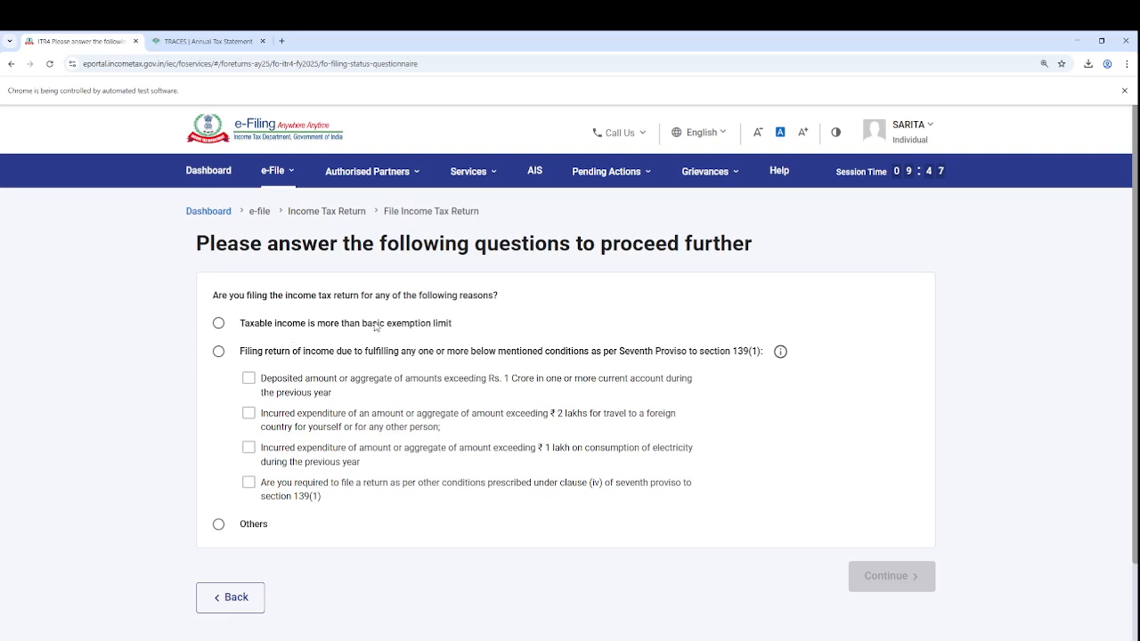
# - Review the filing reasons, choose "Taxable income is more than basic exemption limit", and continue to the return summary
pyautogui.moveTo(325, 324); pyautogui.dragTo(465, 328)
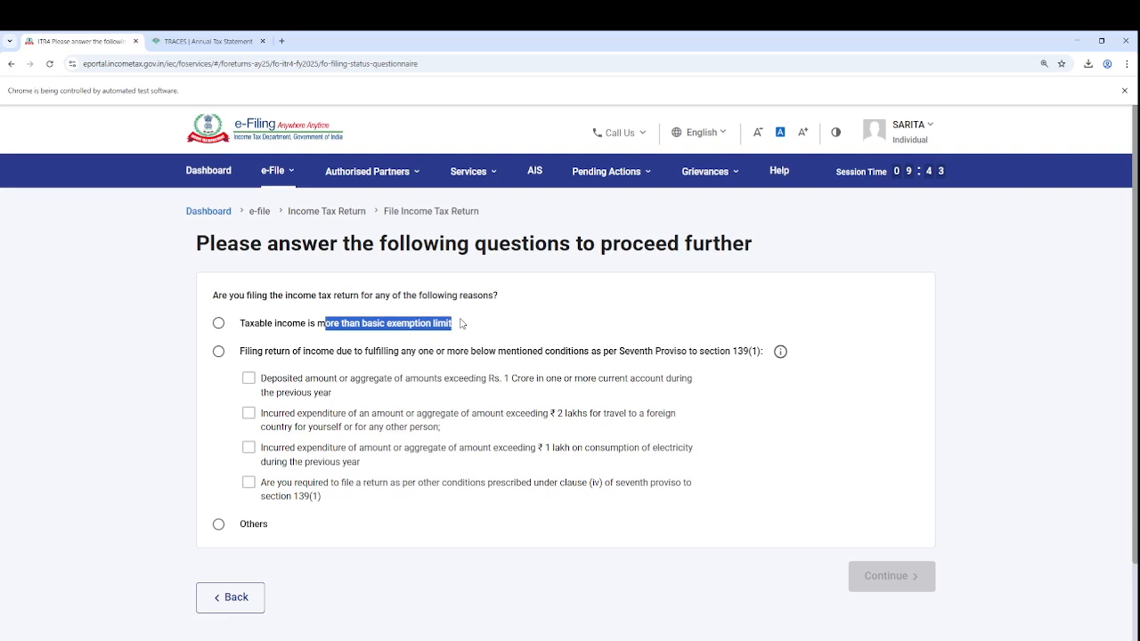
pyautogui.click(218, 323)
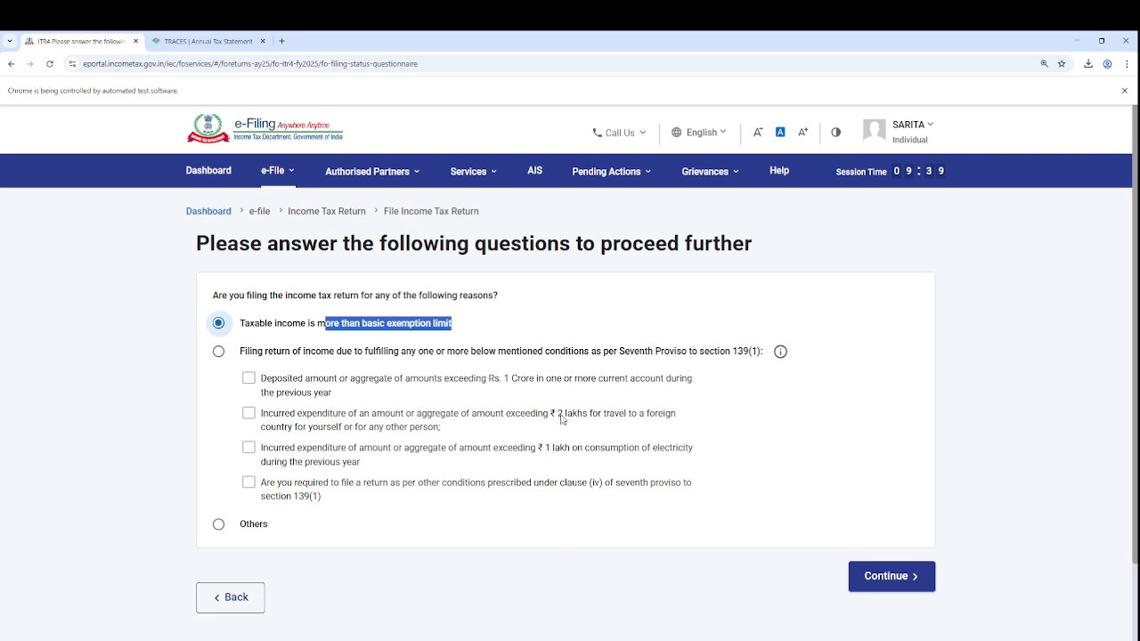
pyautogui.moveTo(533, 351); pyautogui.dragTo(768, 358)
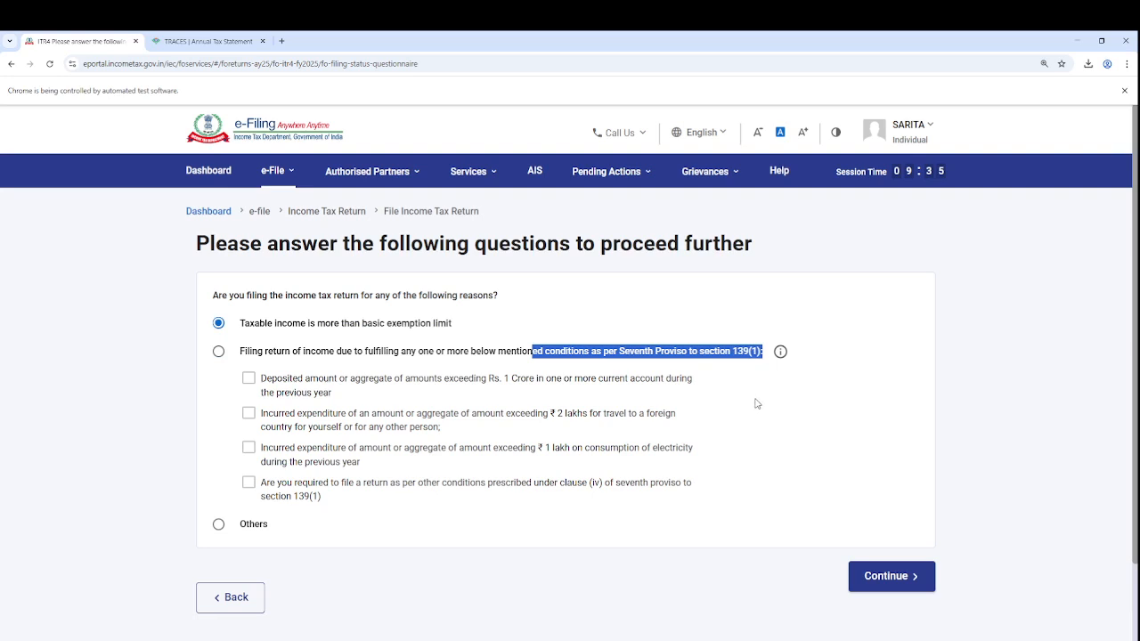
pyautogui.moveTo(448, 380); pyautogui.dragTo(661, 387)
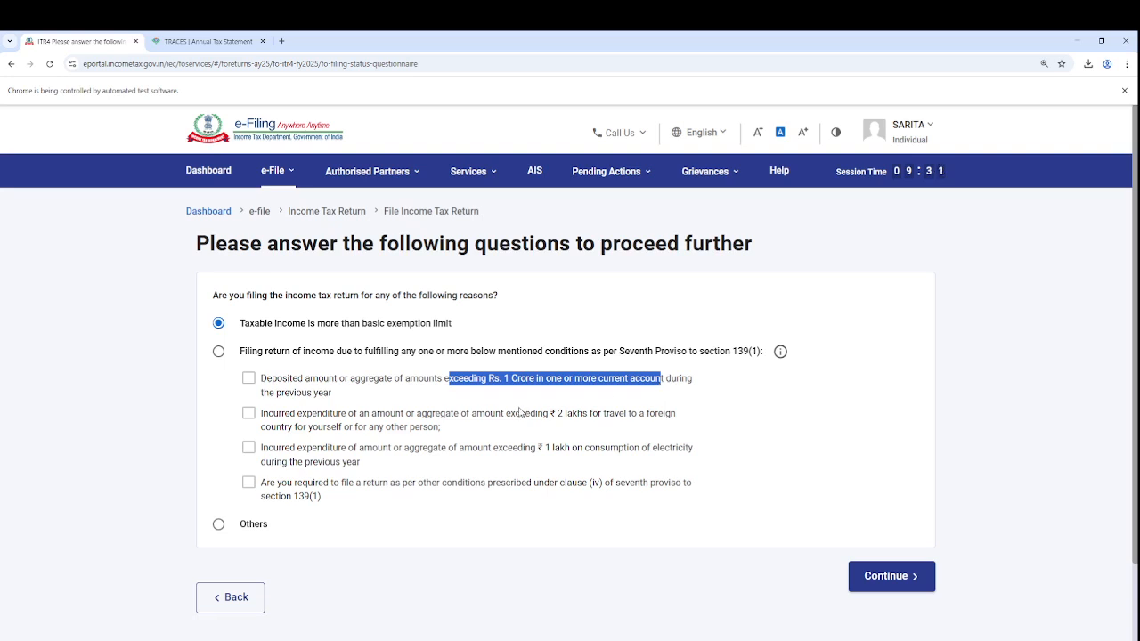
pyautogui.moveTo(460, 413); pyautogui.dragTo(601, 431)
pyautogui.moveTo(489, 449); pyautogui.dragTo(539, 463)
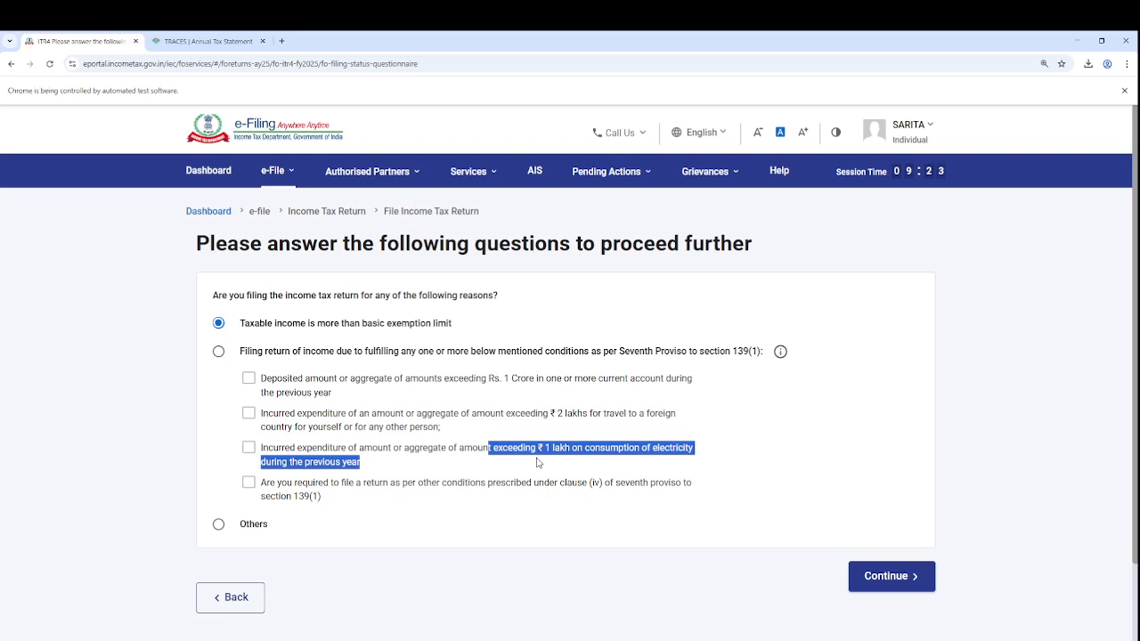
pyautogui.moveTo(441, 482); pyautogui.dragTo(322, 503)
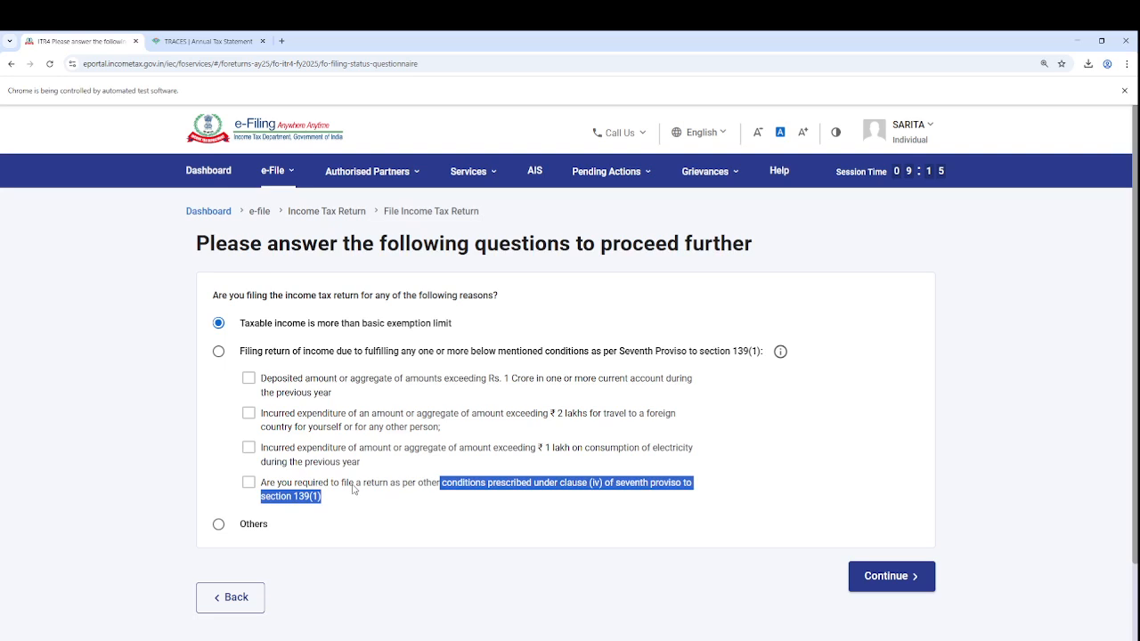
pyautogui.click(321, 538)
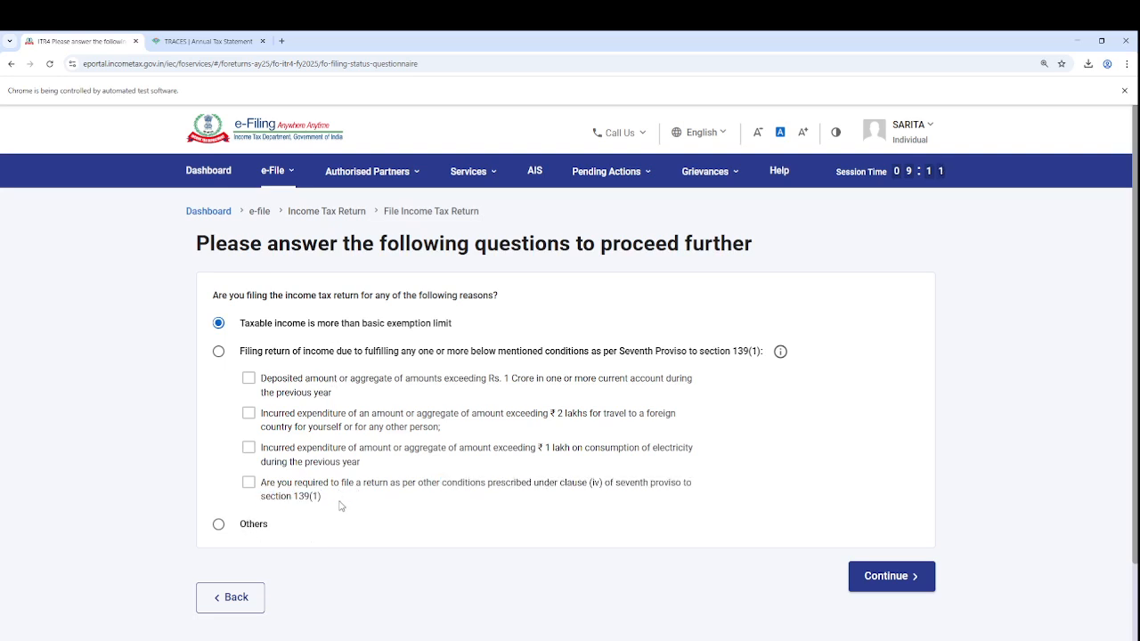
pyautogui.click(219, 527)
pyautogui.click(219, 324)
pyautogui.click(913, 581)
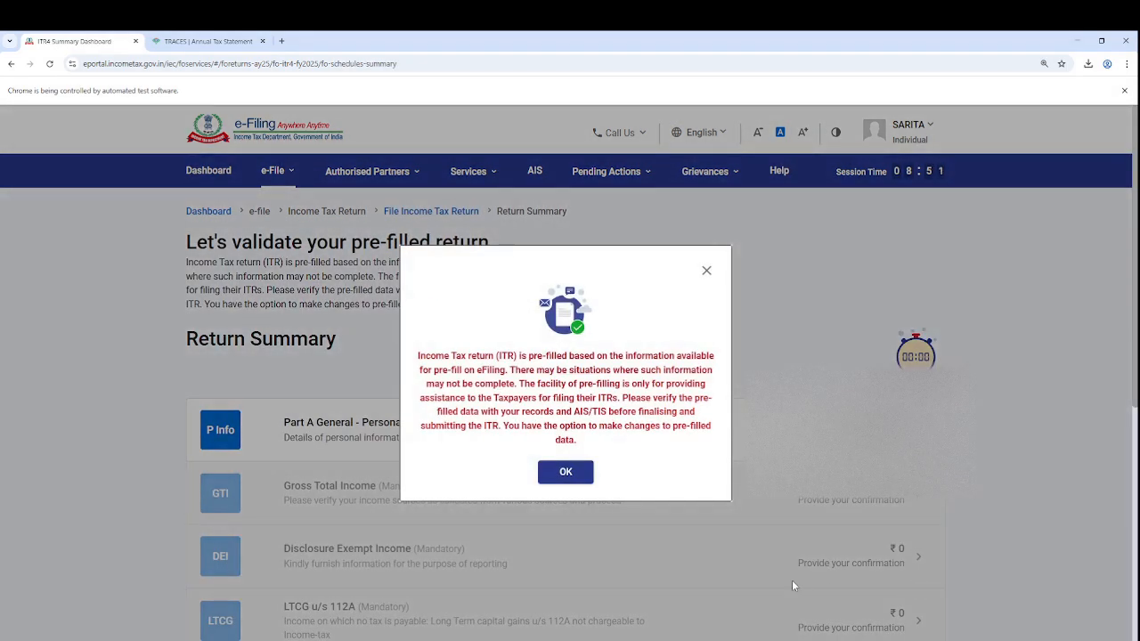
# - Acknowledge the pre-filled data notice and answer No to question A23 on opting out of the new tax regime for AY 2024-25
pyautogui.click(574, 472)
pyautogui.scroll(-1, 686, 520)
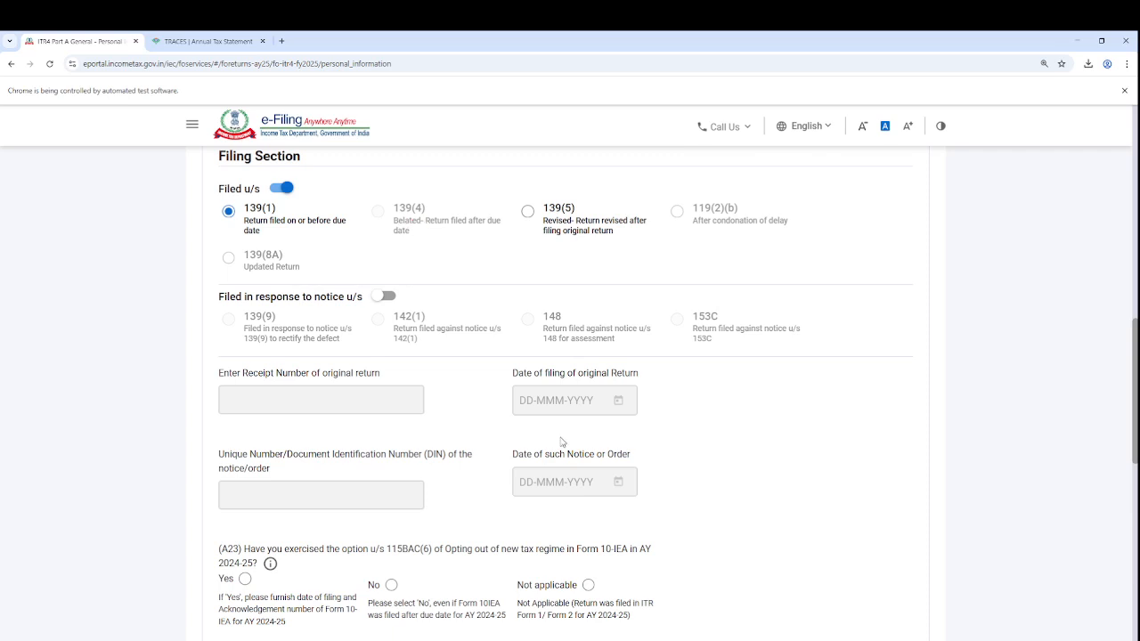
pyautogui.scroll(-2, 563, 436)
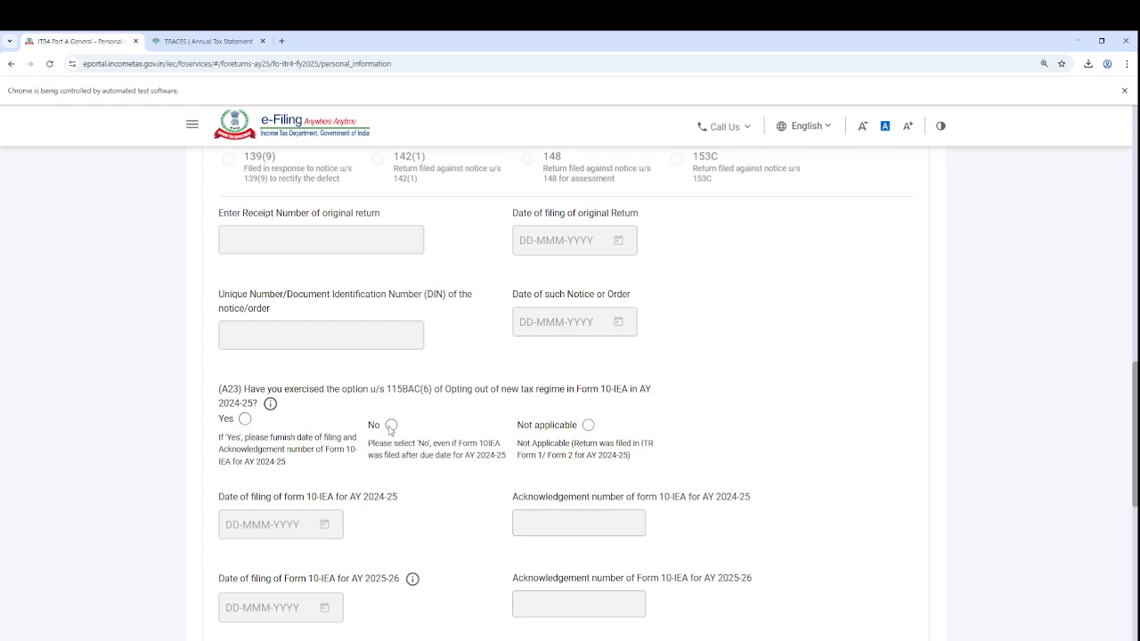
pyautogui.click(391, 425)
# - Review the rest of the Filing Section in Part A General and expand Bank Details
pyautogui.scroll(-12, 445, 460)
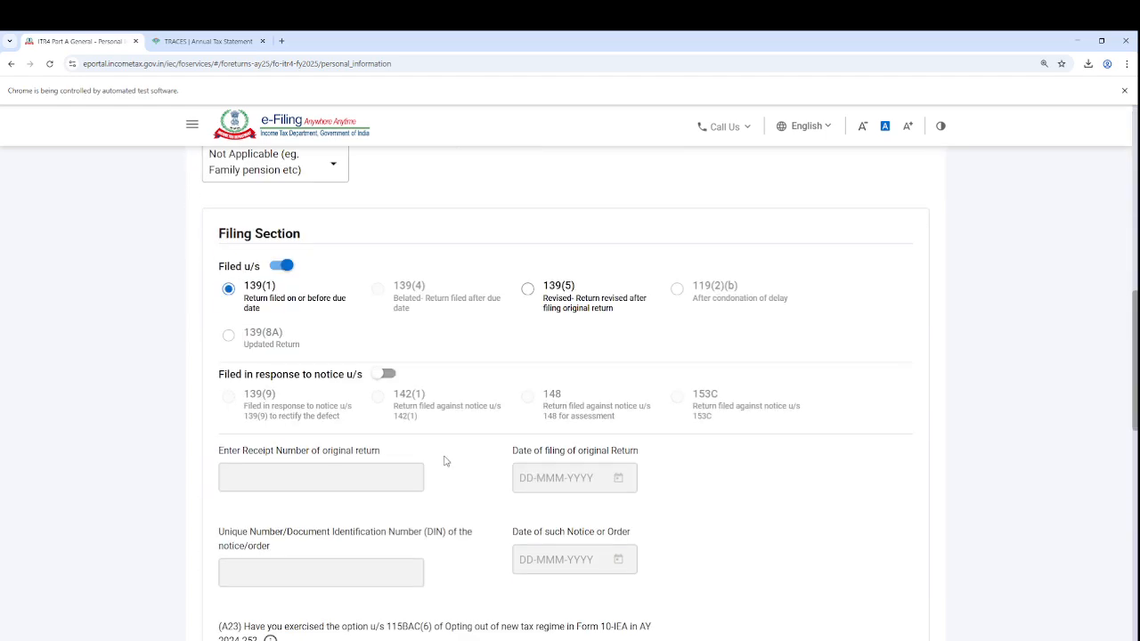
pyautogui.scroll(-2, 445, 459)
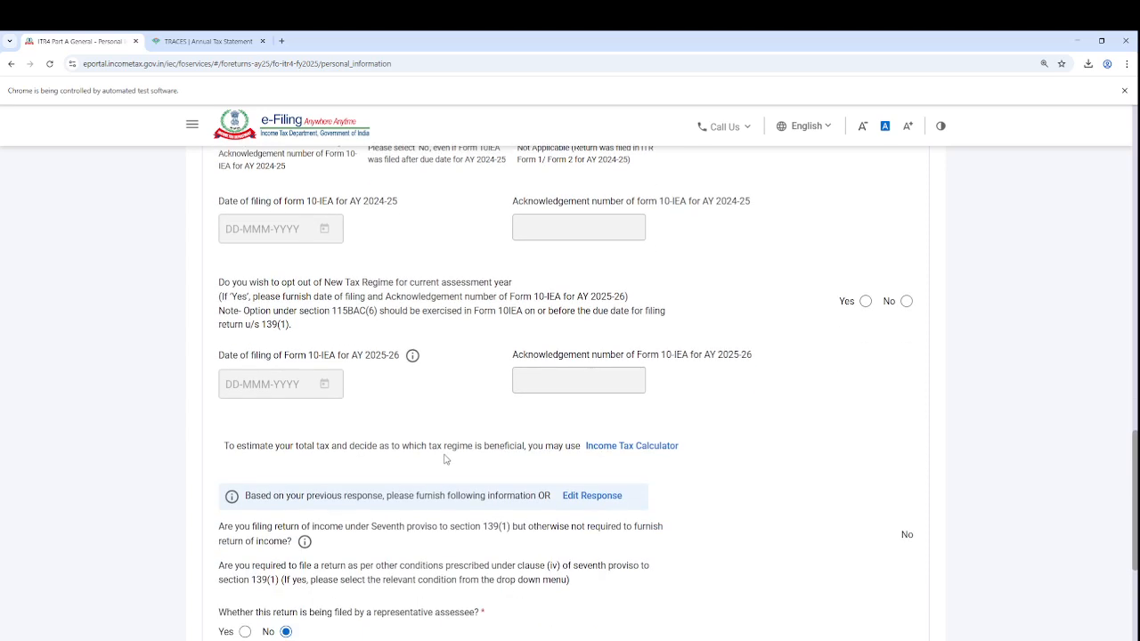
pyautogui.scroll(-3, 446, 459)
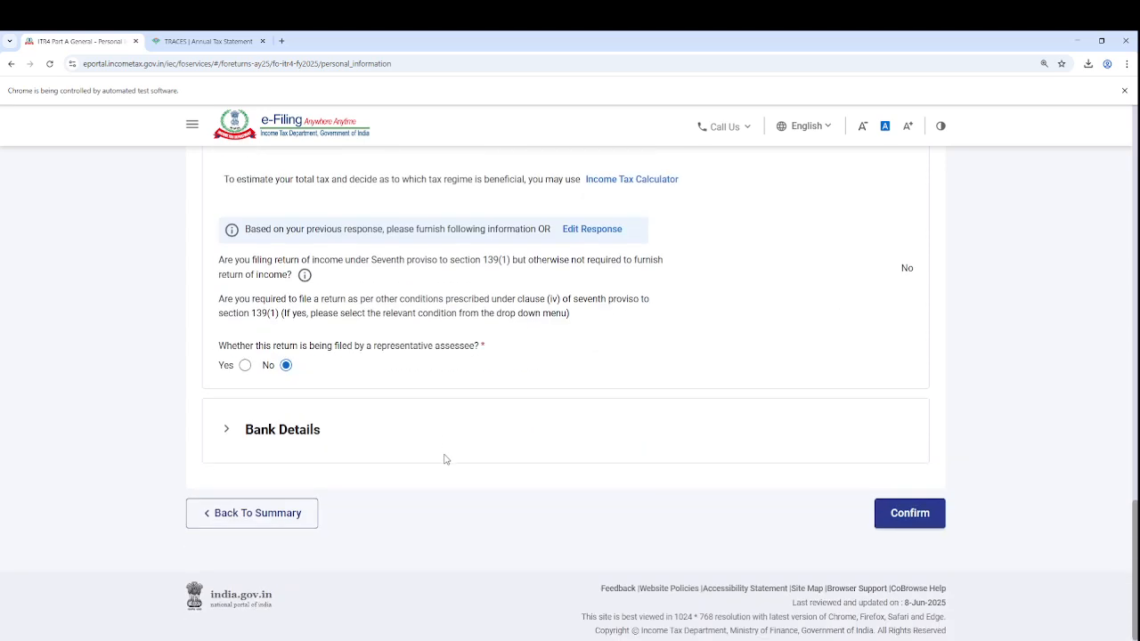
pyautogui.click(400, 445)
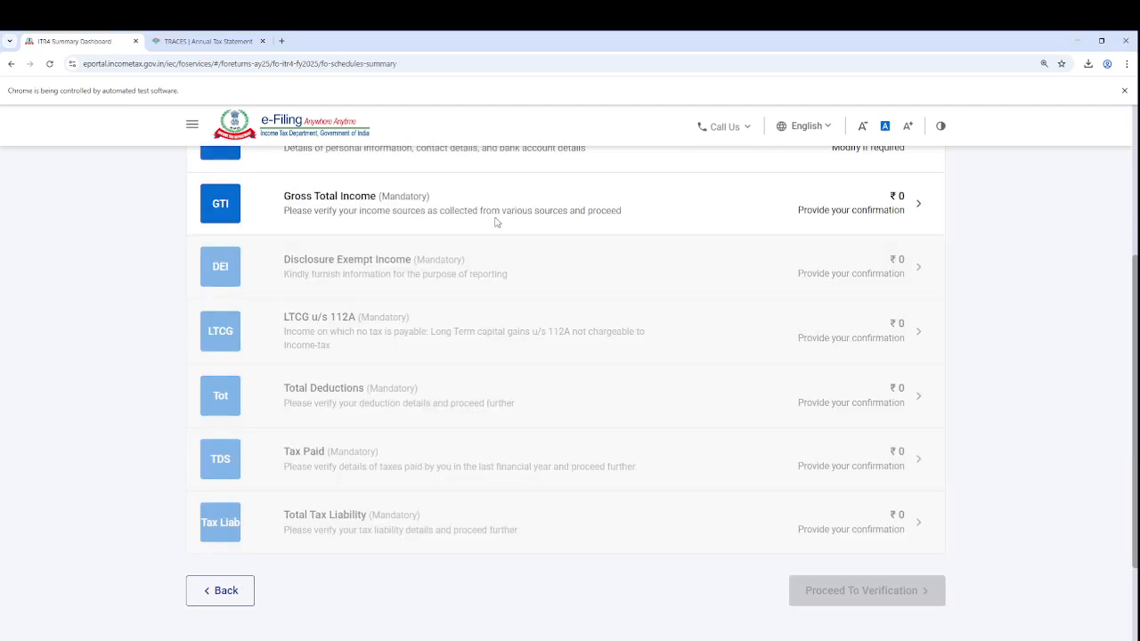
# - Open Gross Total Income, continue the expiring session, and review the pre-filled section 44AD details under Income from Business & Profession
pyautogui.click(448, 215)
pyautogui.click(570, 450)
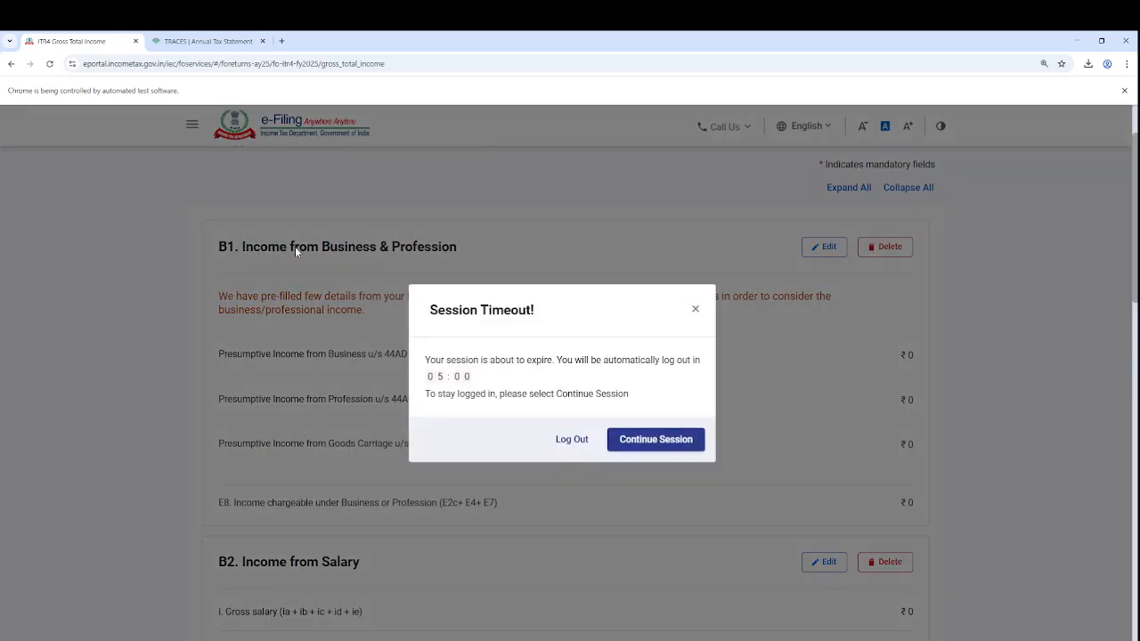
pyautogui.click(649, 438)
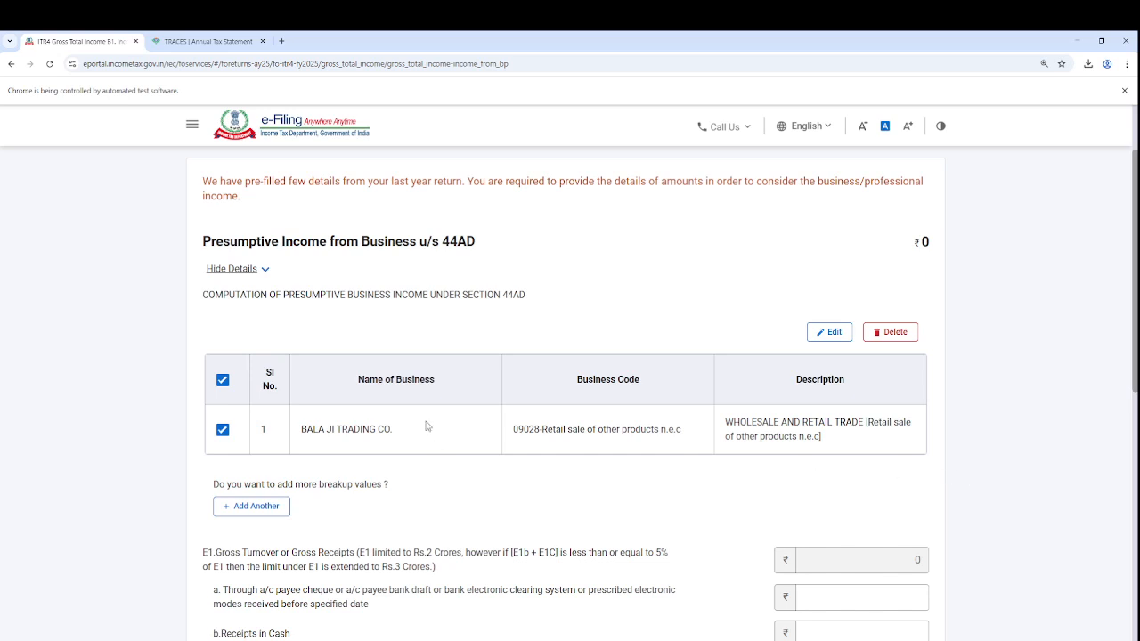
pyautogui.moveTo(264, 184); pyautogui.dragTo(321, 205)
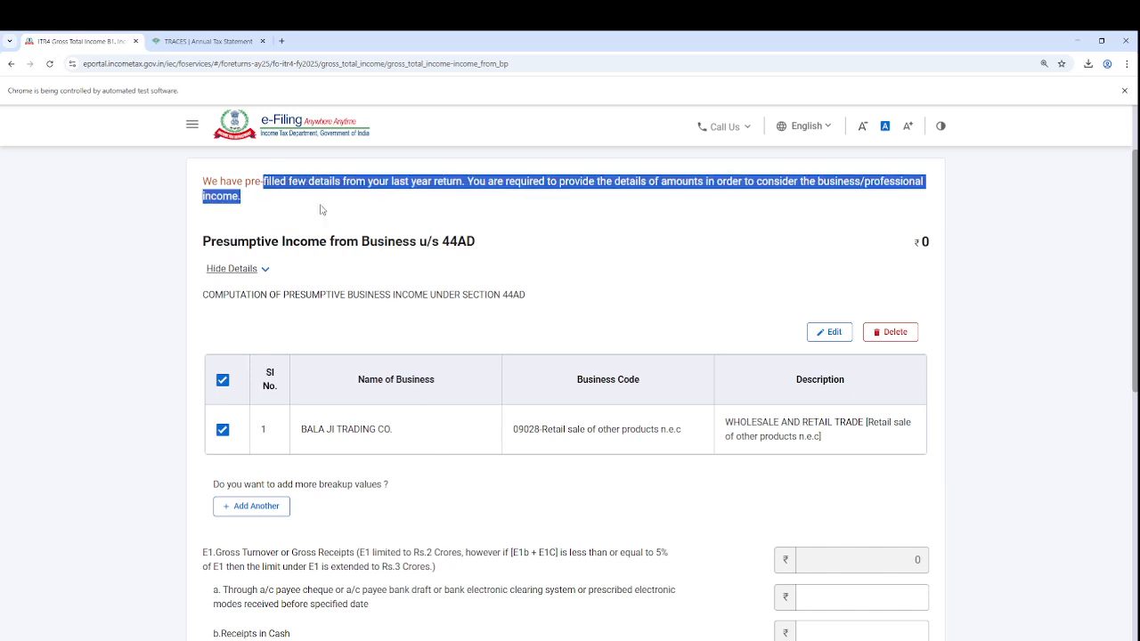
pyautogui.scroll(-1, 368, 415)
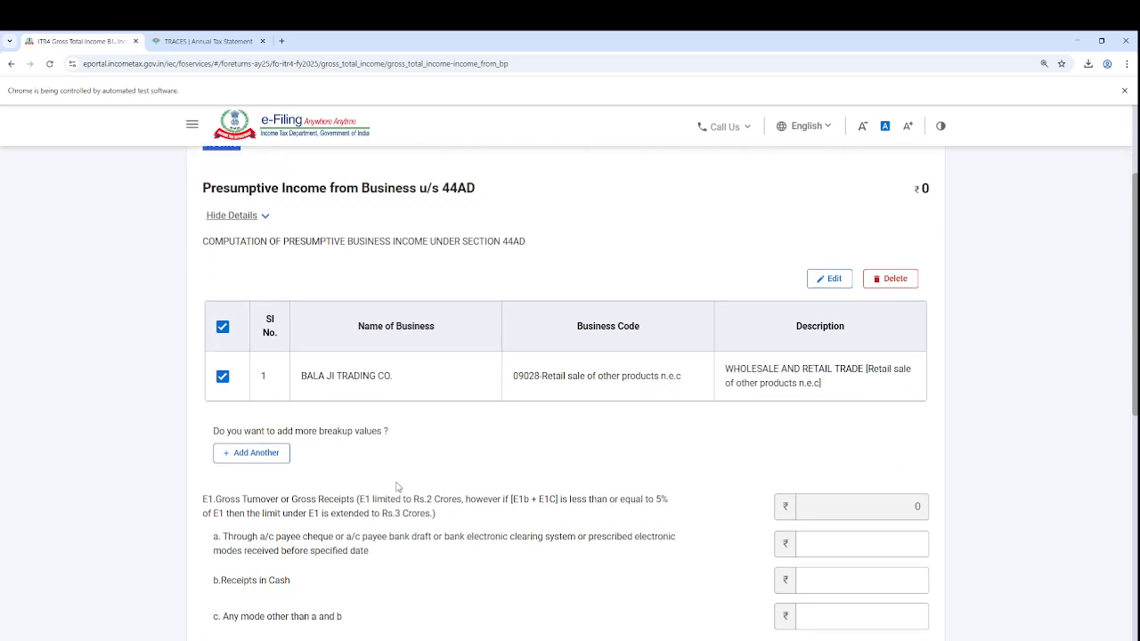
pyautogui.click(345, 381)
# - Examine the blank entry form for another section 44AD business, including its business codes, and go back without saving
pyautogui.click(255, 453)
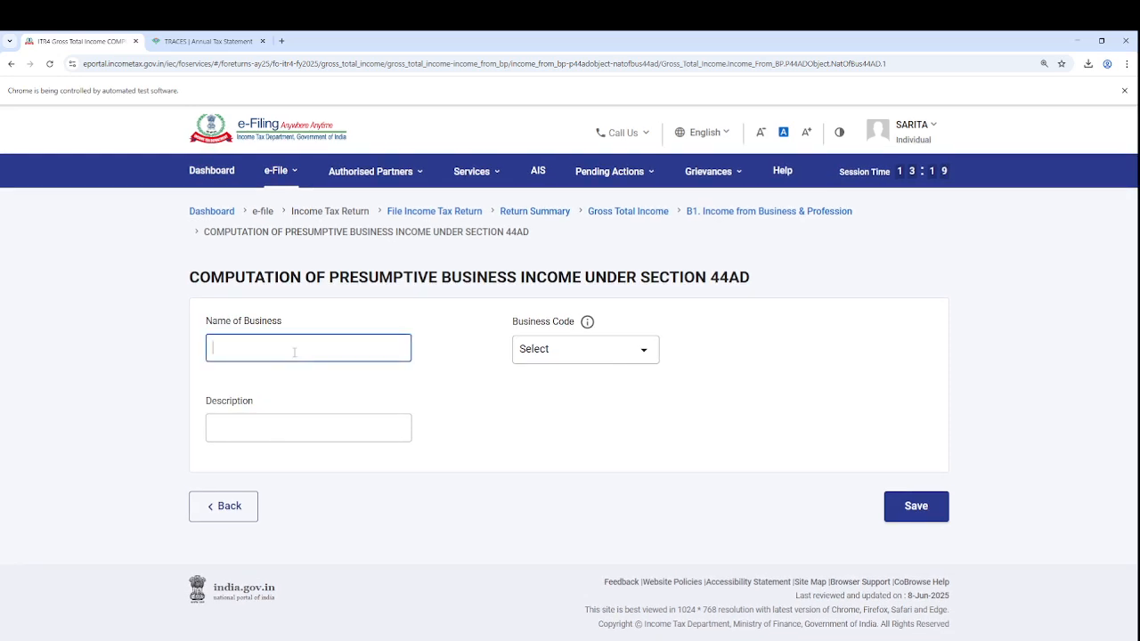
pyautogui.click(624, 356)
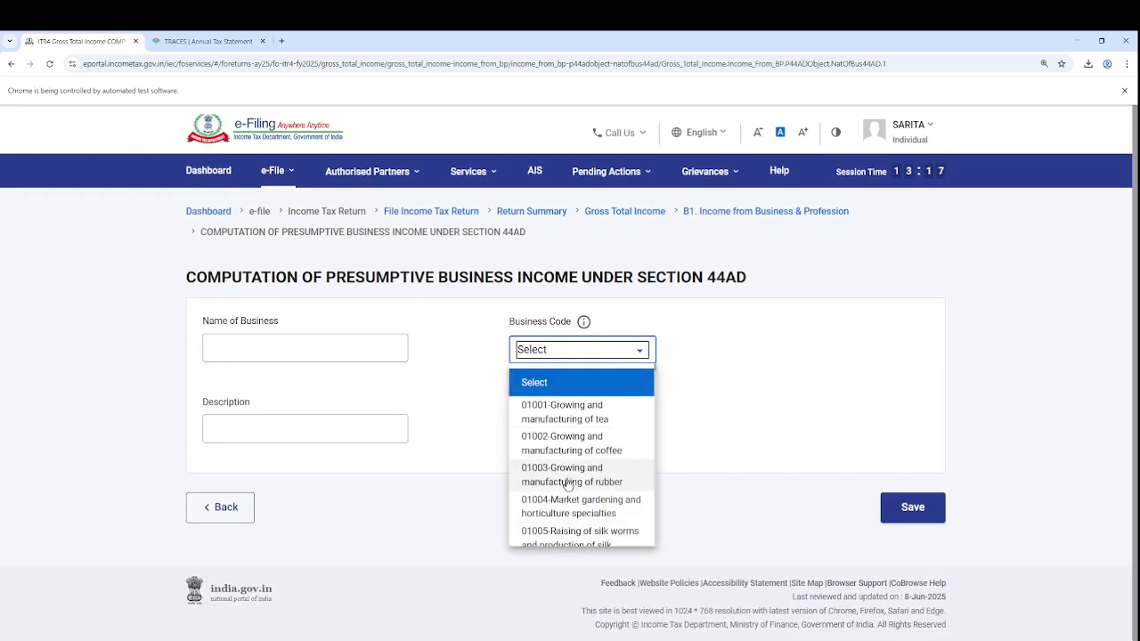
pyautogui.scroll(-5, 567, 485)
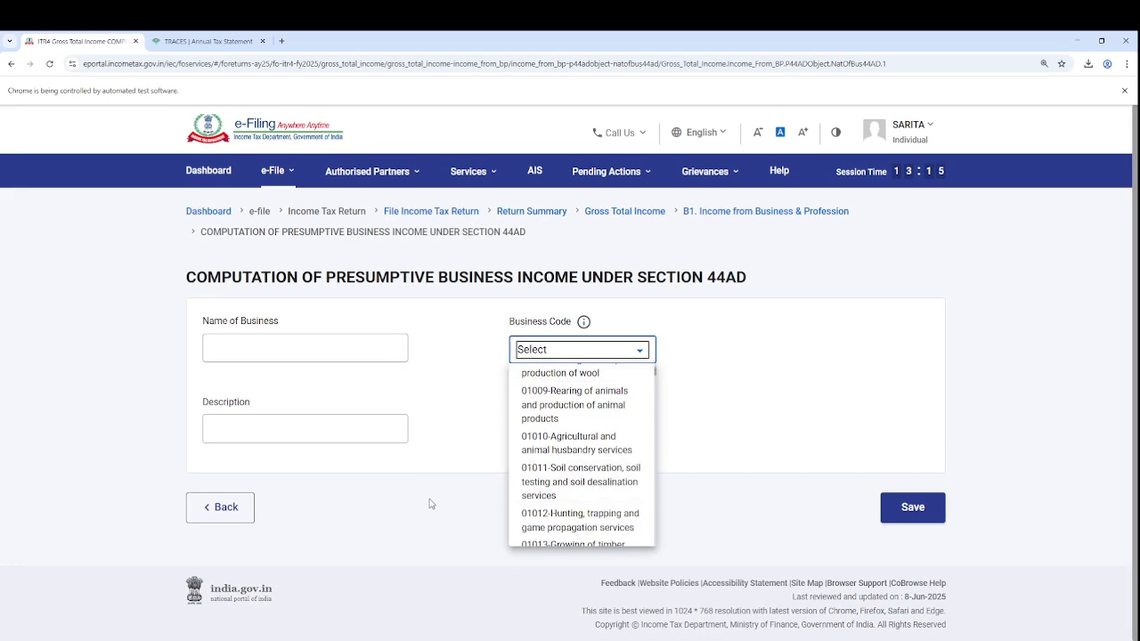
pyautogui.click(401, 510)
pyautogui.click(318, 422)
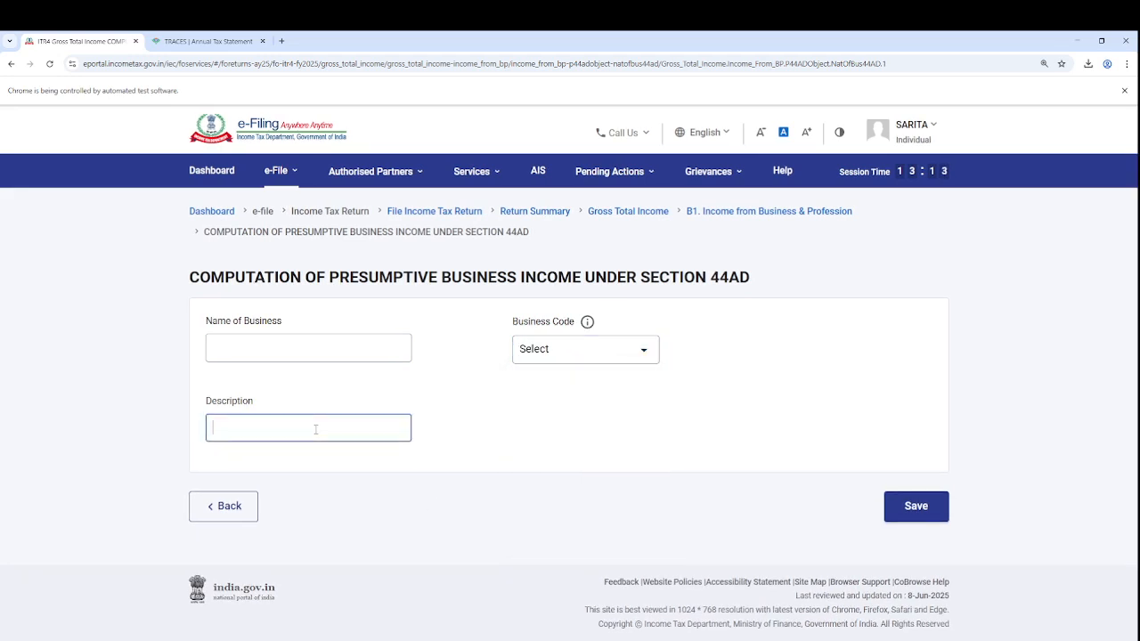
pyautogui.click(230, 507)
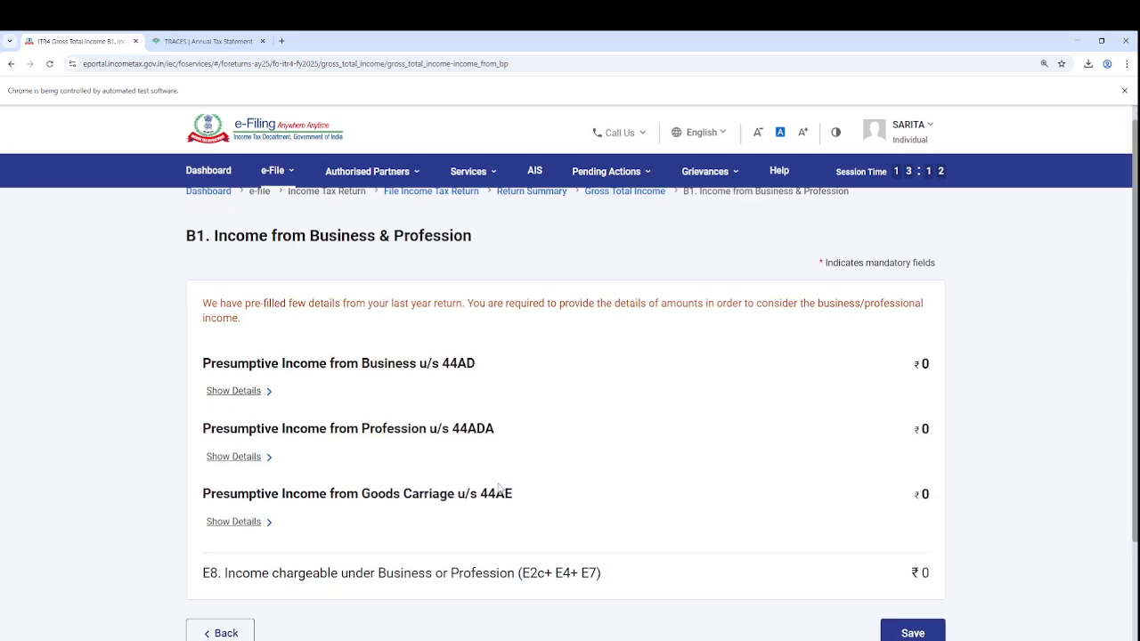
# - Expand the details of Presumptive Income from Business u/s 44AD and select the BALA JI TRADING CO. entry
pyautogui.click(253, 391)
pyautogui.scroll(-1, 350, 468)
pyautogui.scroll(-1, 399, 508)
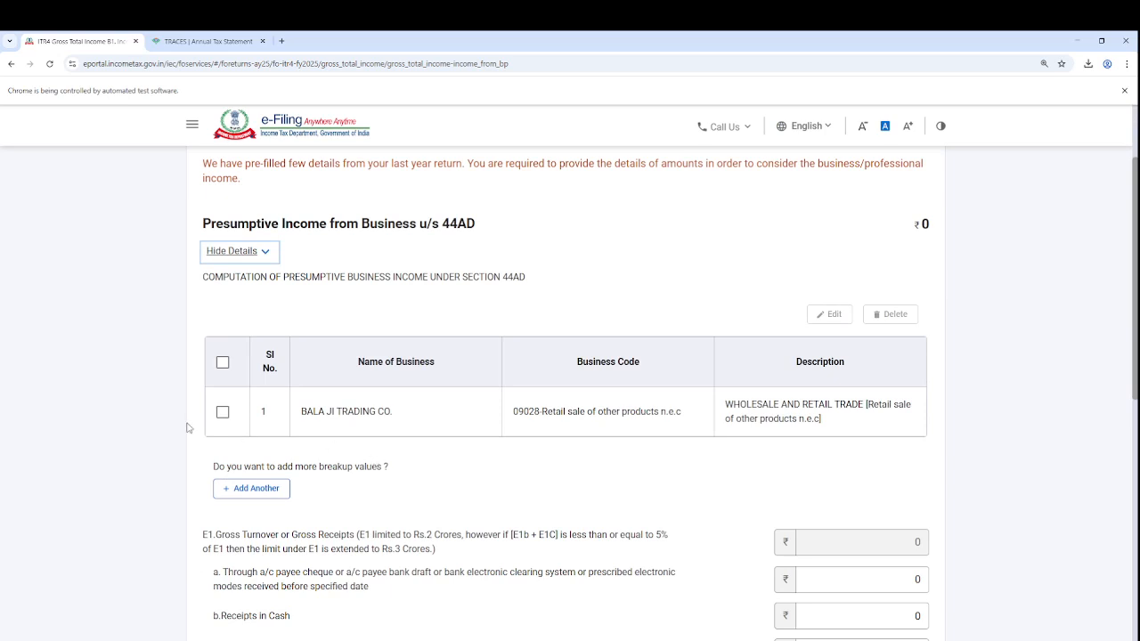
pyautogui.click(223, 414)
pyautogui.scroll(-3, 473, 490)
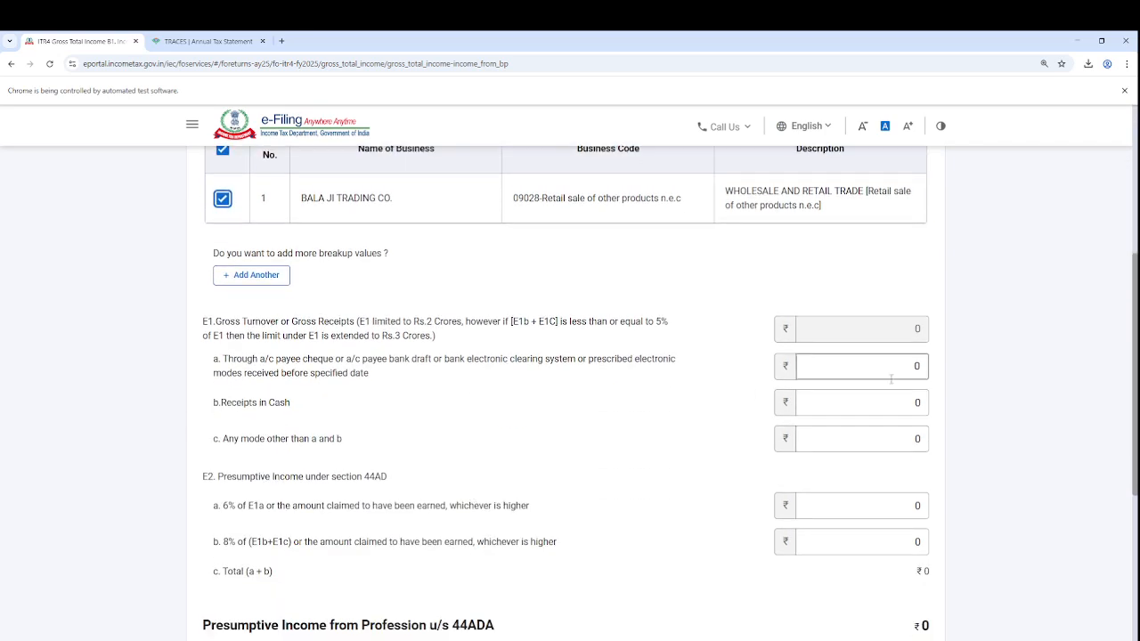
# - Read how the E1 receipt modes relate to the 6% and 8% presumptive income lines in E2
pyautogui.click(885, 367)
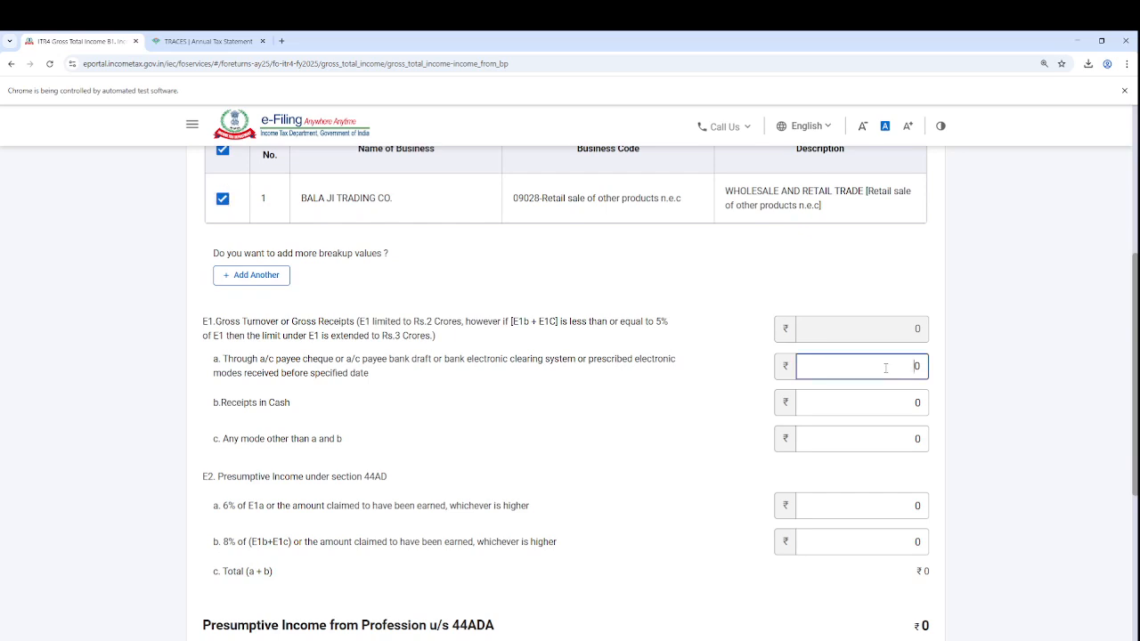
pyautogui.moveTo(279, 359); pyautogui.dragTo(346, 383)
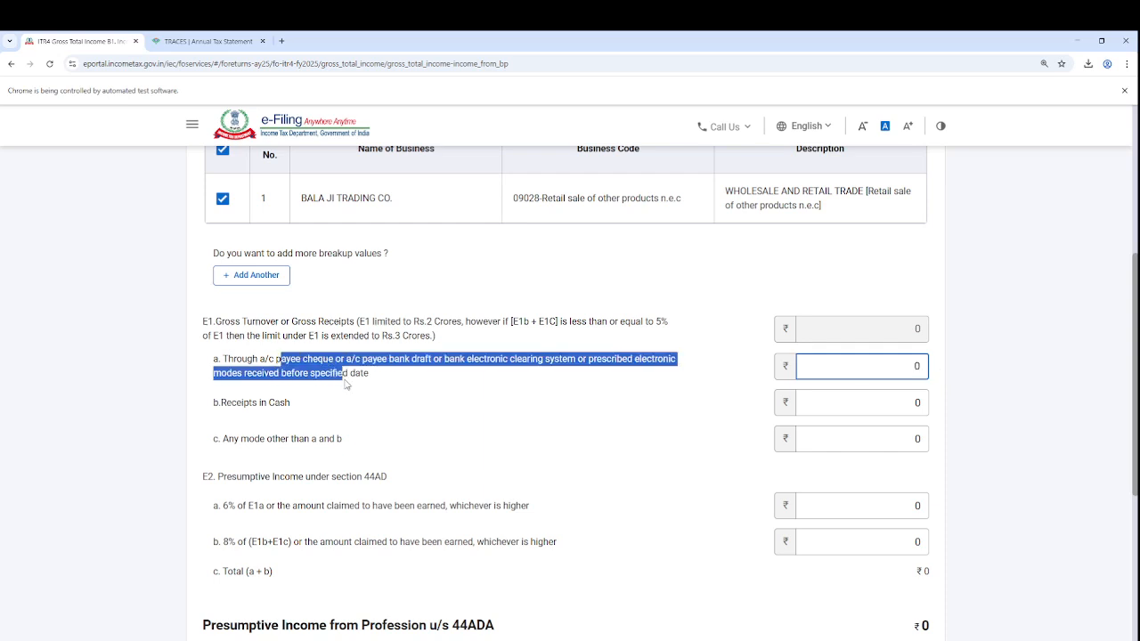
pyautogui.moveTo(247, 506); pyautogui.dragTo(393, 510)
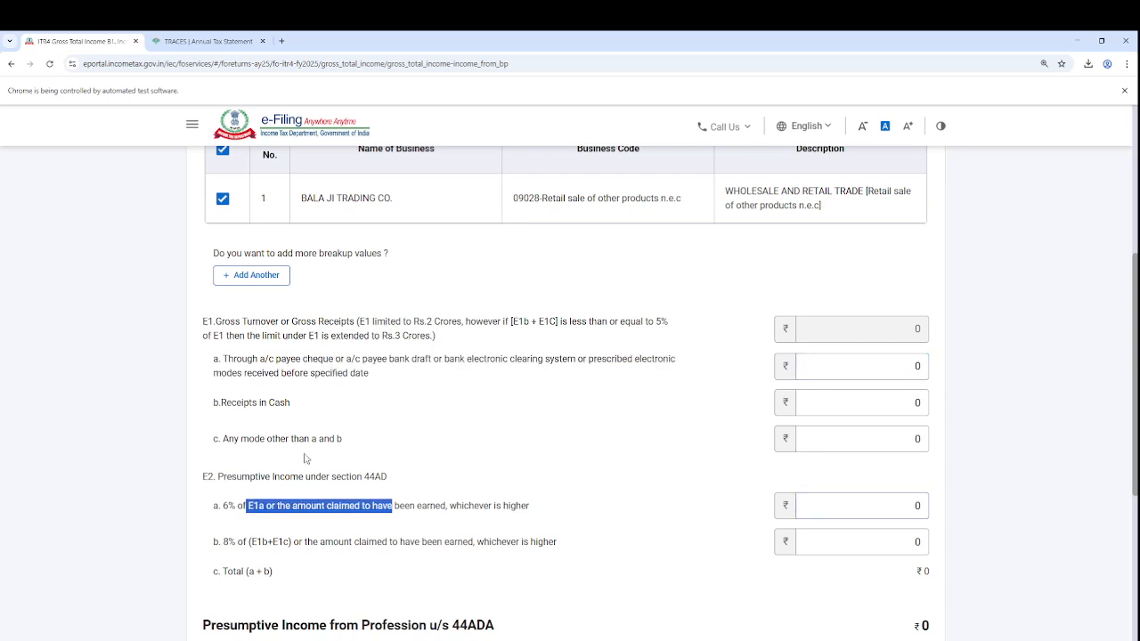
pyautogui.moveTo(227, 405); pyautogui.dragTo(286, 407)
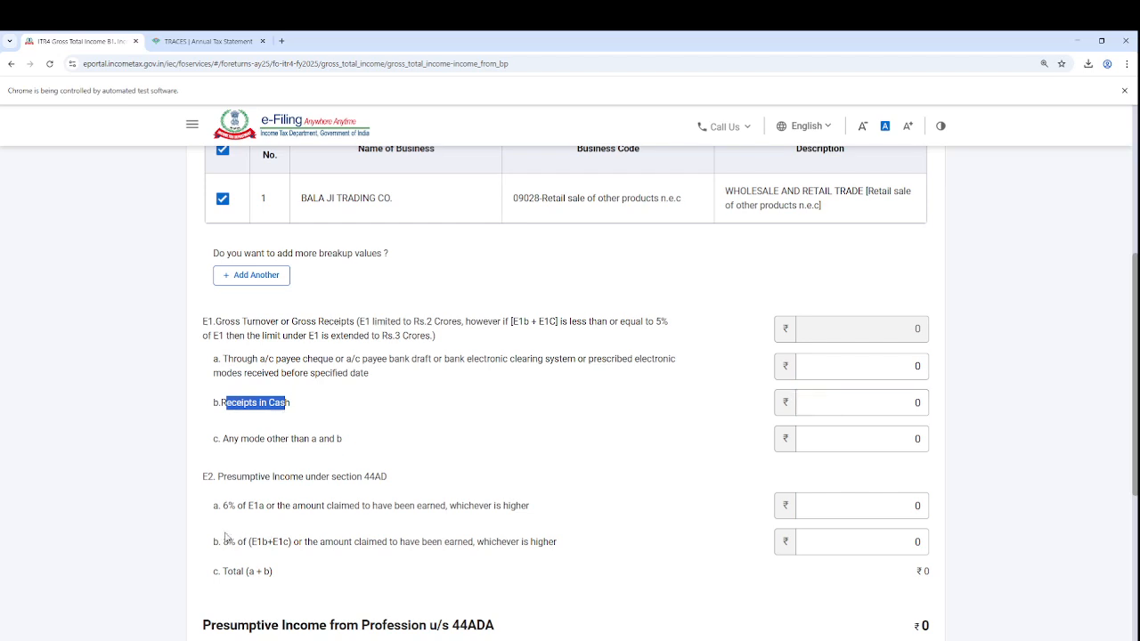
pyautogui.moveTo(224, 541); pyautogui.dragTo(276, 563)
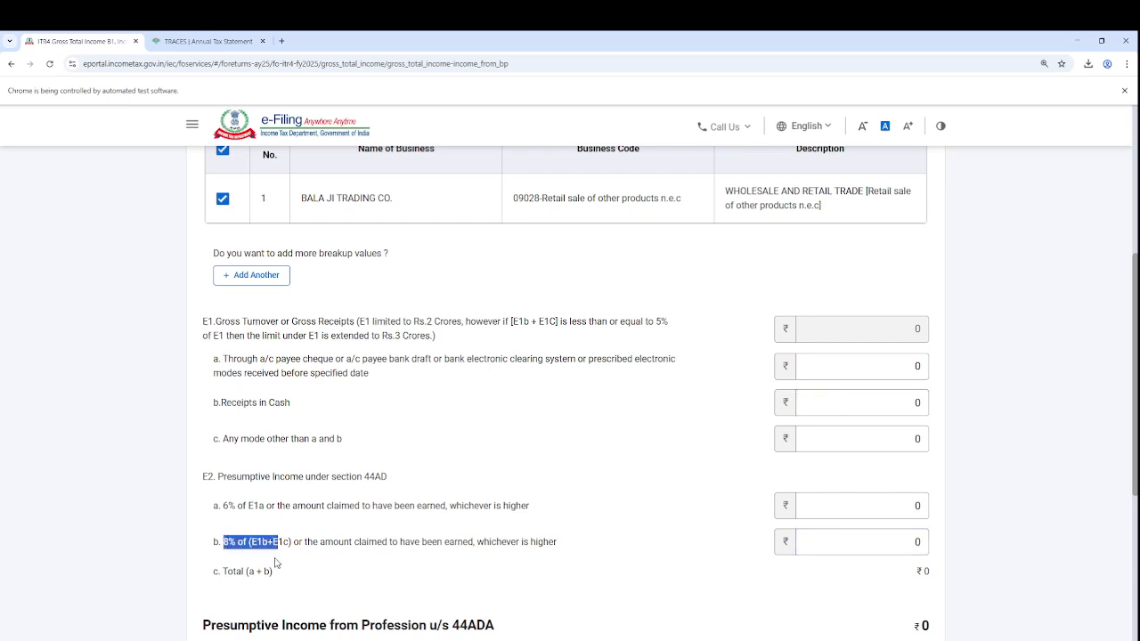
# - Switch to the balance sheet workbook in Excel and inspect the formulas for gross profit and the row 13 totals
pyautogui.hotkey('alt', 'Tab')
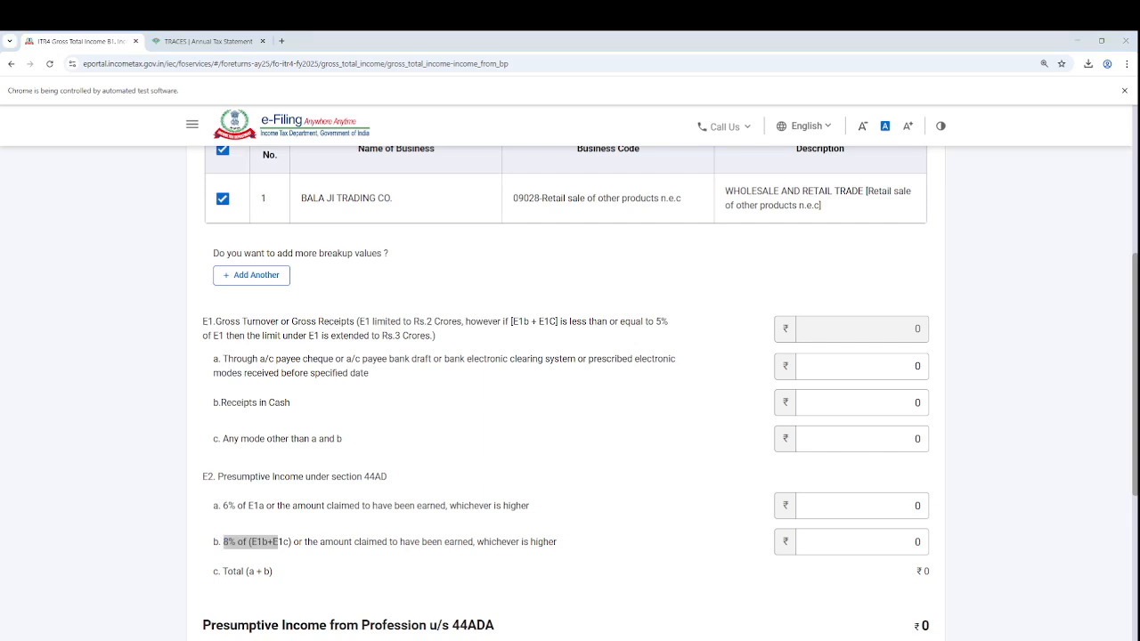
pyautogui.hotkey('alt', 'Tab')
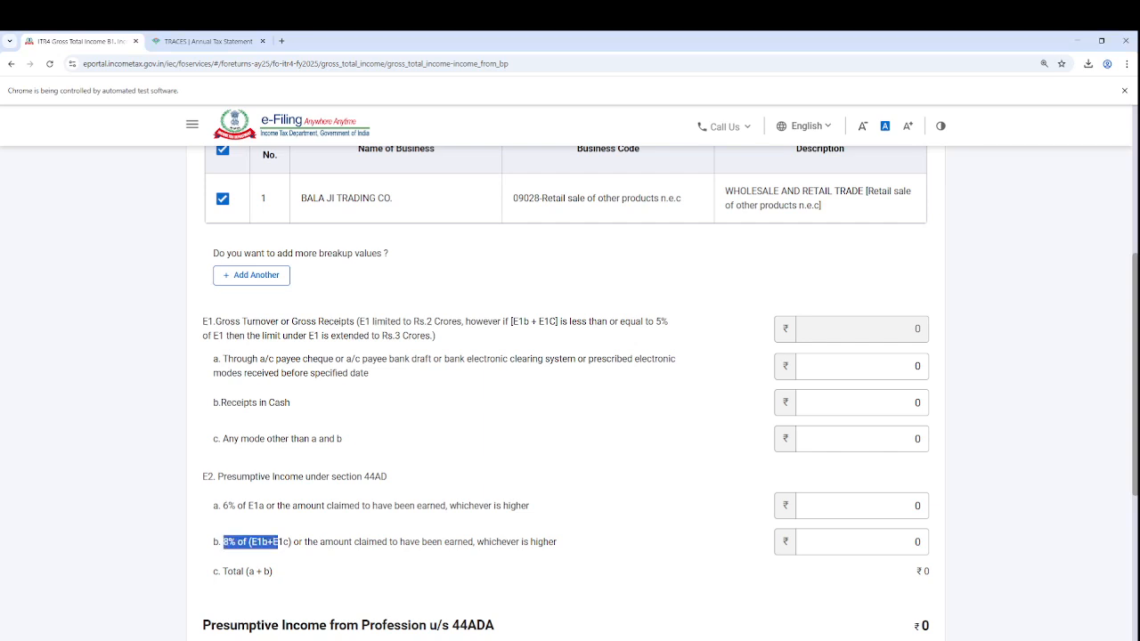
pyautogui.hotkey('alt', 'Tab')
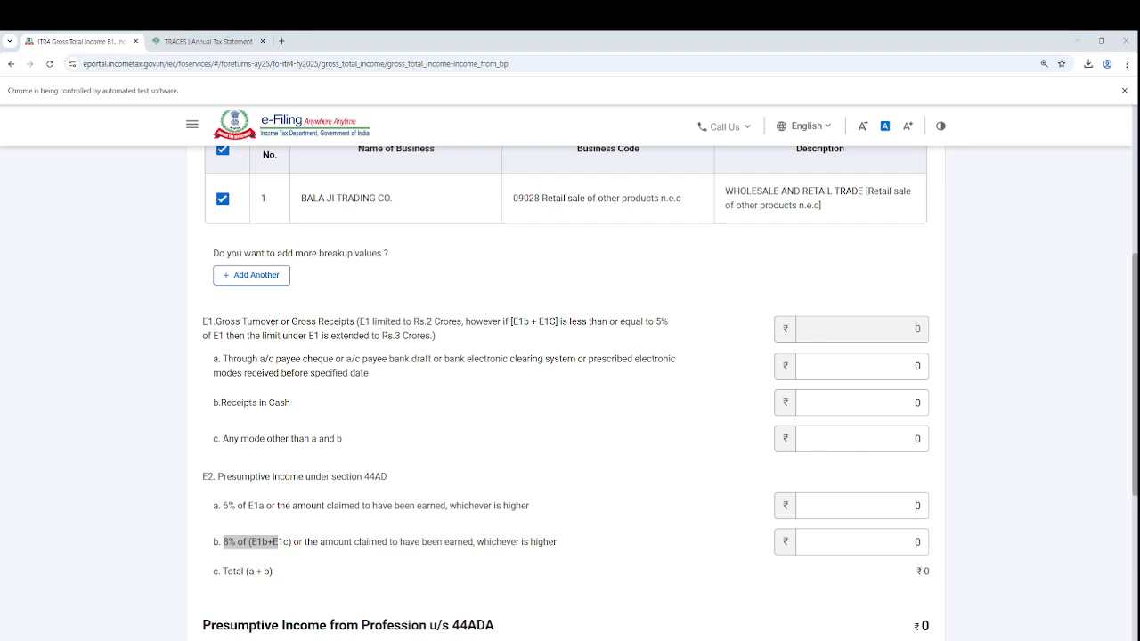
pyautogui.hotkey('alt', 'Tab')
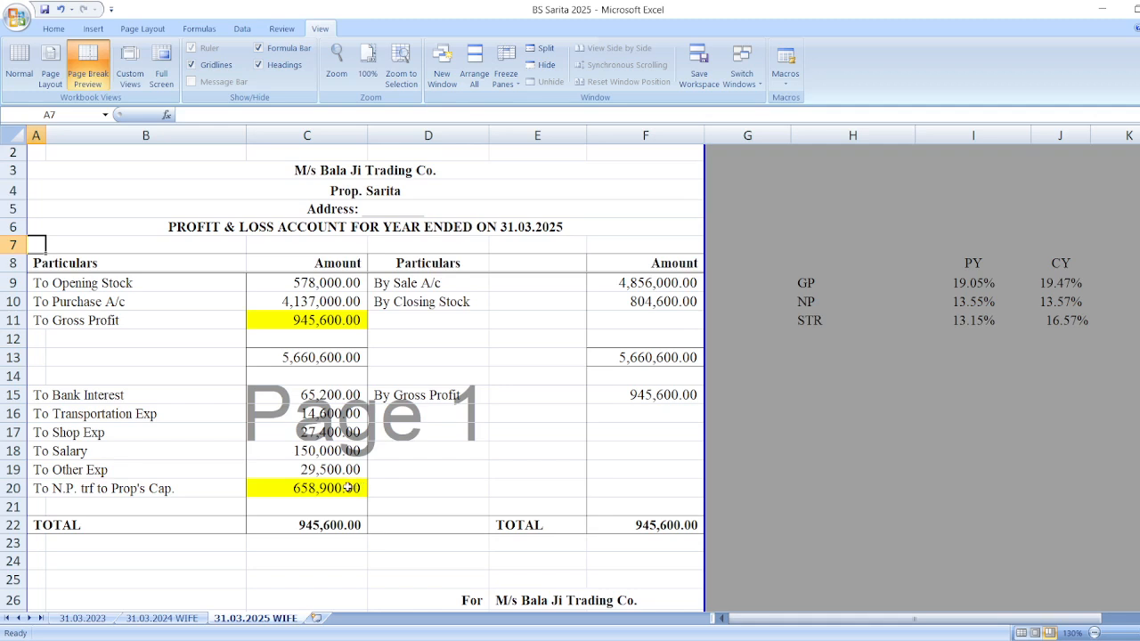
pyautogui.doubleClick(341, 315)
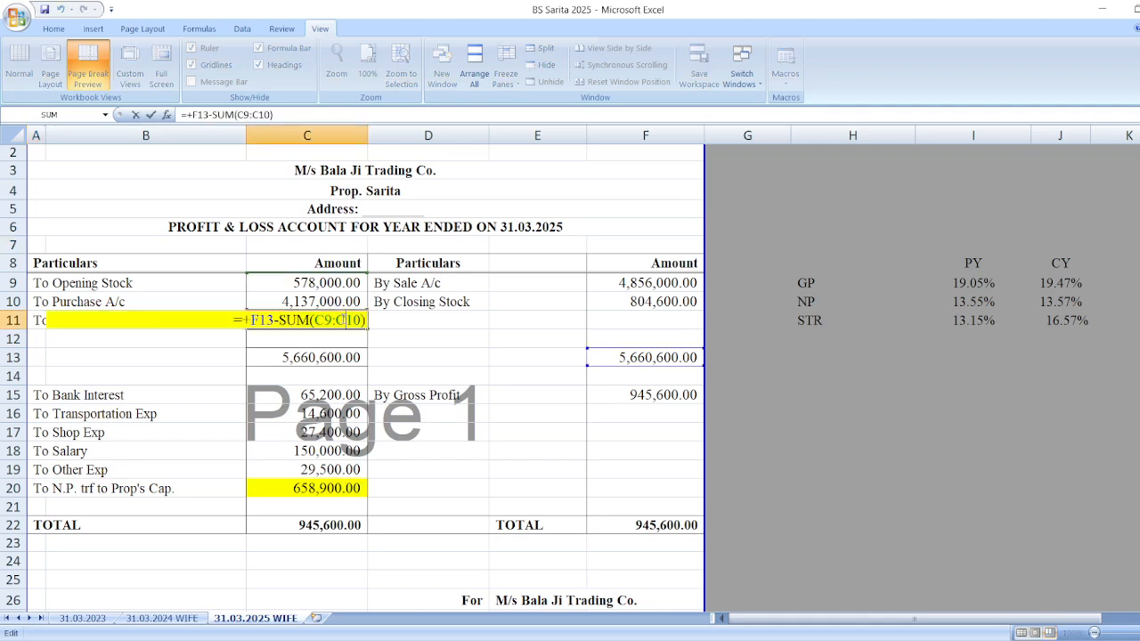
pyautogui.press('Escape')
pyautogui.click(341, 357)
pyautogui.doubleClick(341, 357)
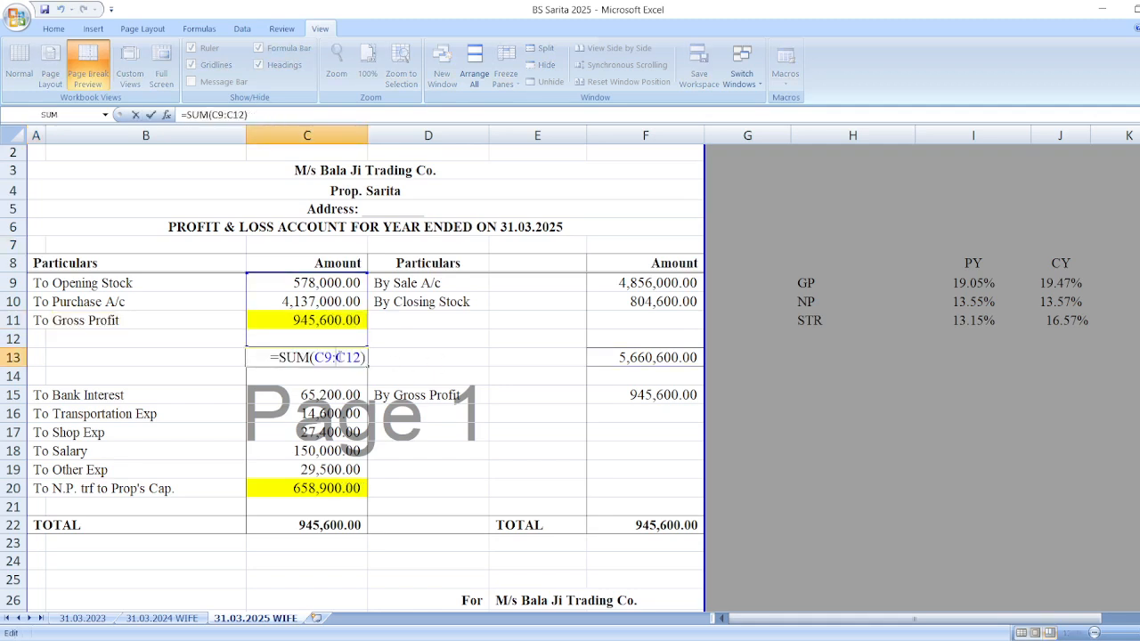
pyautogui.press('Escape')
pyautogui.doubleClick(612, 358)
pyautogui.press('Escape')
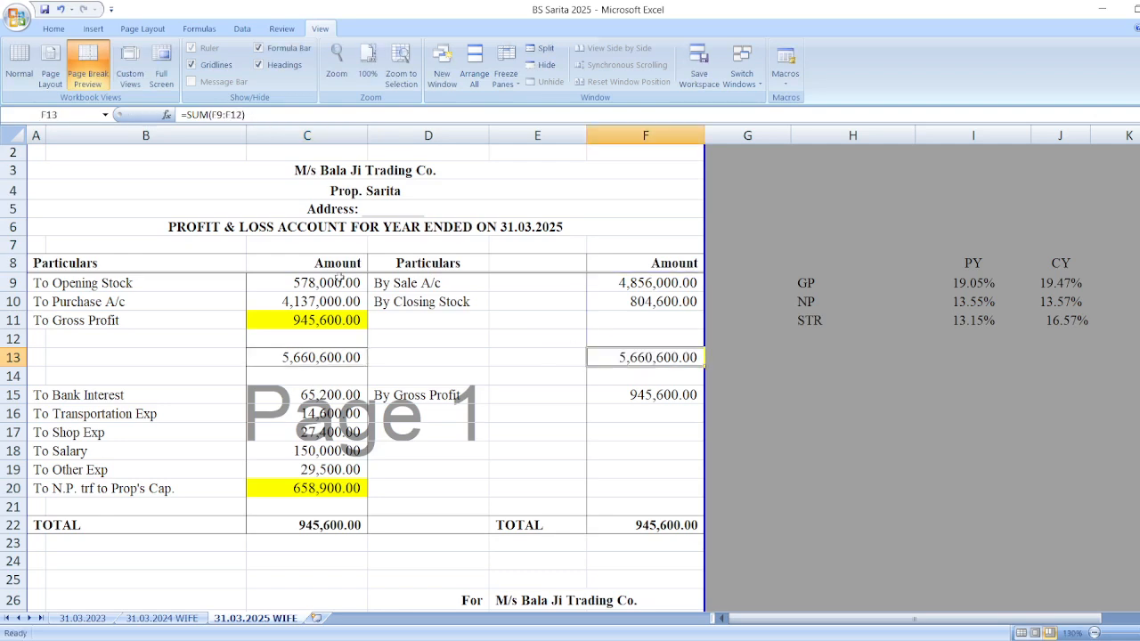
# - Fill the Profit & Loss Account totals in C13, F13, C22 and F22 with green
pyautogui.press('Left')
pyautogui.press('Left')
pyautogui.press('Left')
pyautogui.keyDown('ctrl'); pyautogui.click(632, 356); pyautogui.keyUp('ctrl')
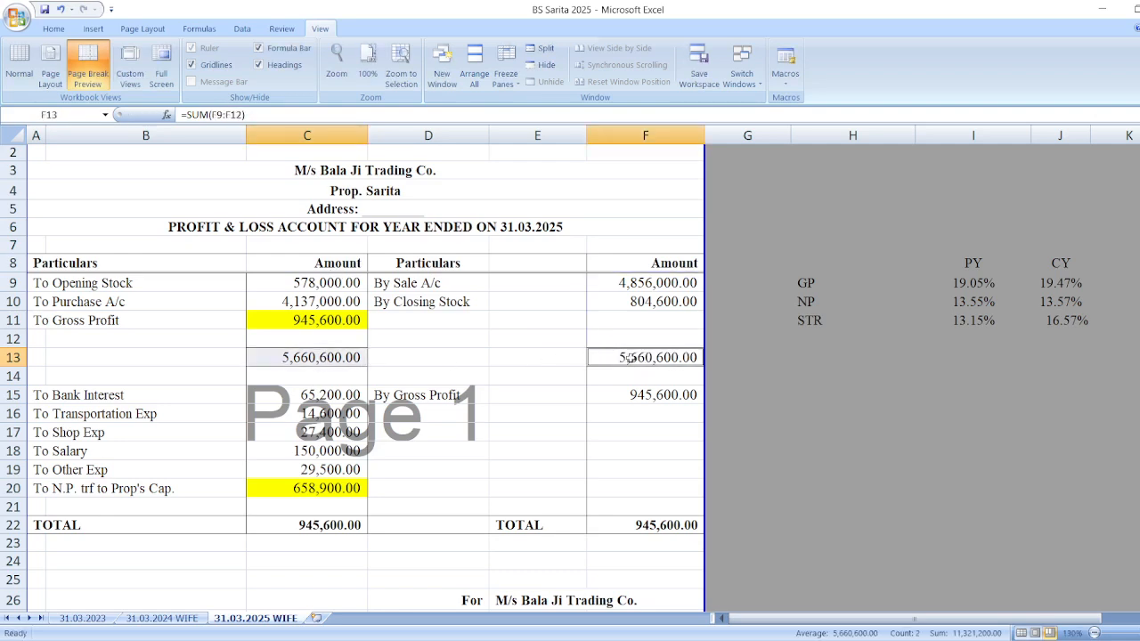
pyautogui.keyDown('ctrl'); pyautogui.click(307, 525); pyautogui.keyUp('ctrl')
pyautogui.keyDown('ctrl'); pyautogui.click(641, 525); pyautogui.keyUp('ctrl')
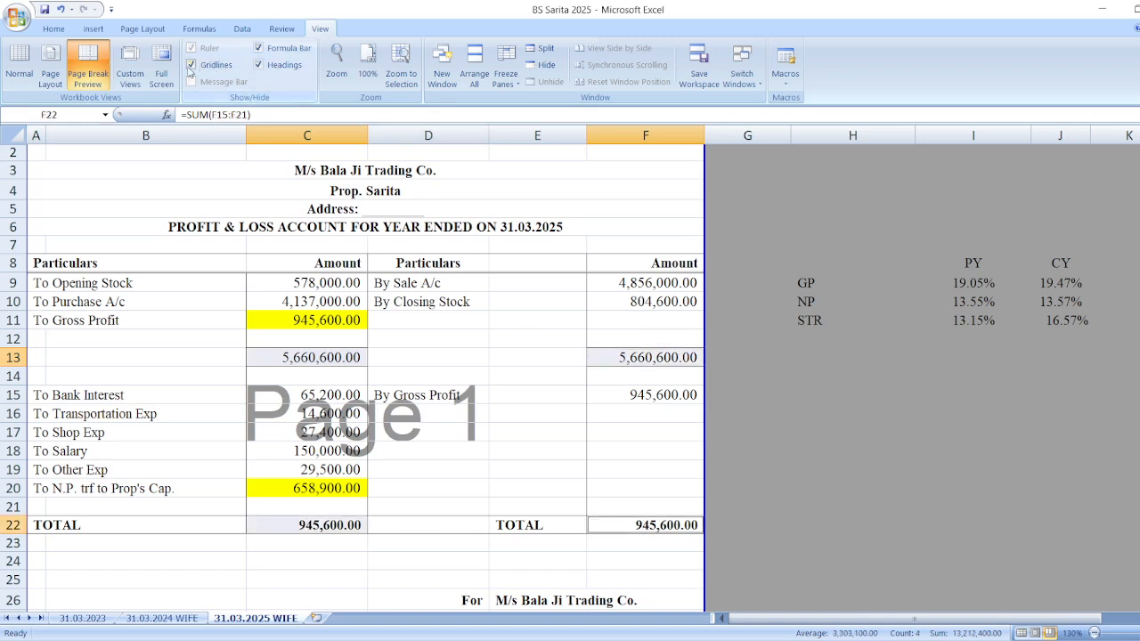
pyautogui.click(54, 30)
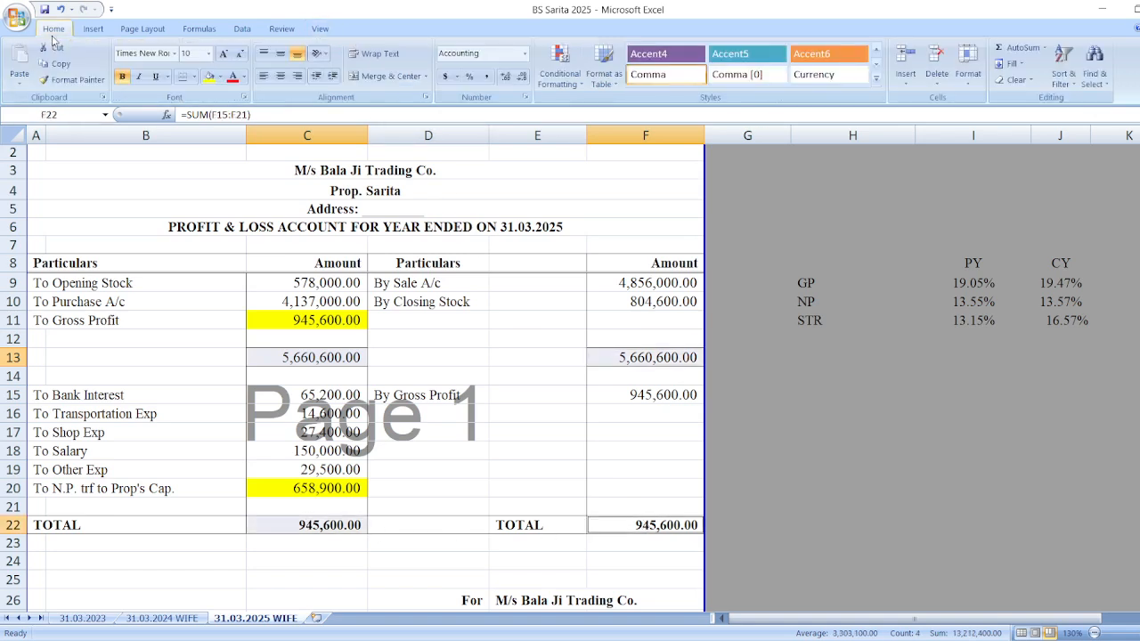
pyautogui.click(220, 79)
pyautogui.click(255, 191)
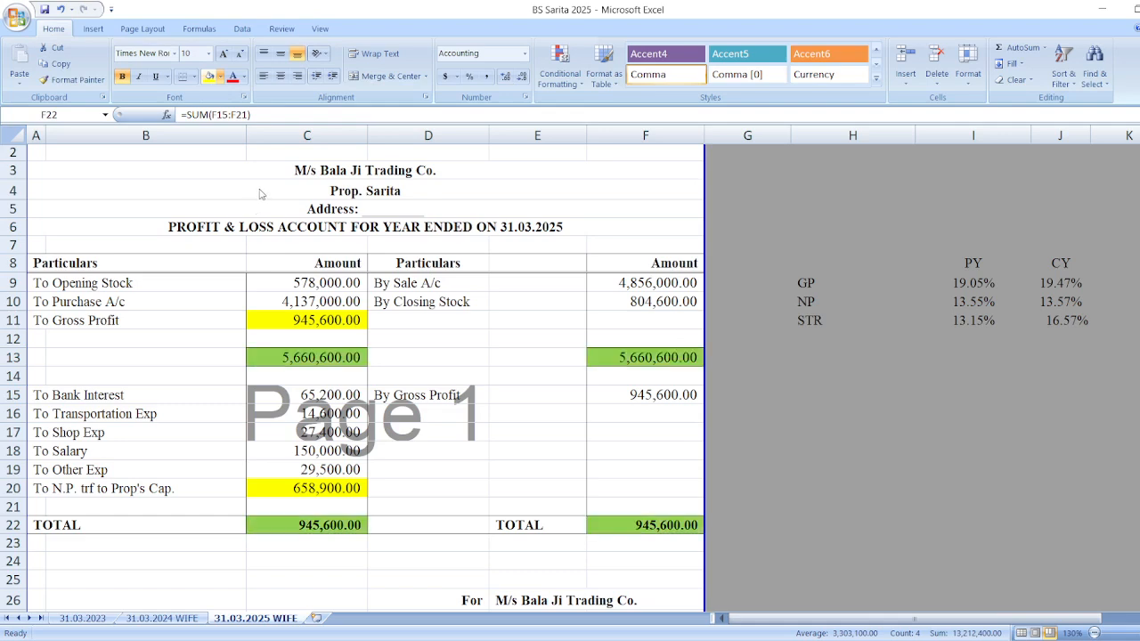
pyautogui.click(463, 449)
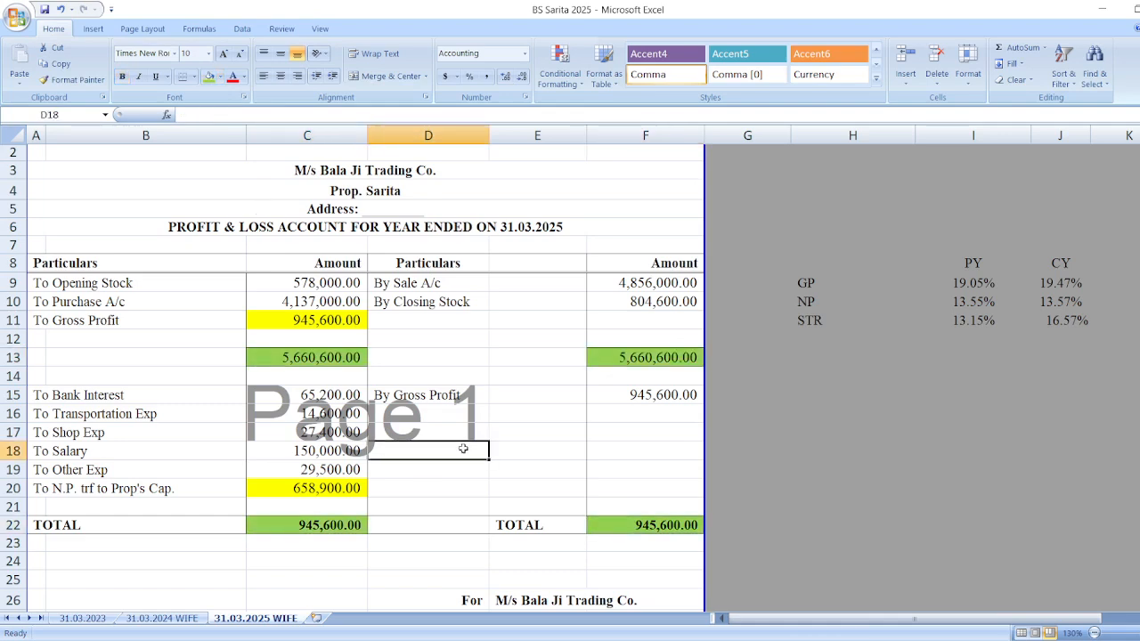
# - Apply the same green fill to the Capital Account totals in F45 and C45
pyautogui.scroll(-8, 463, 449)
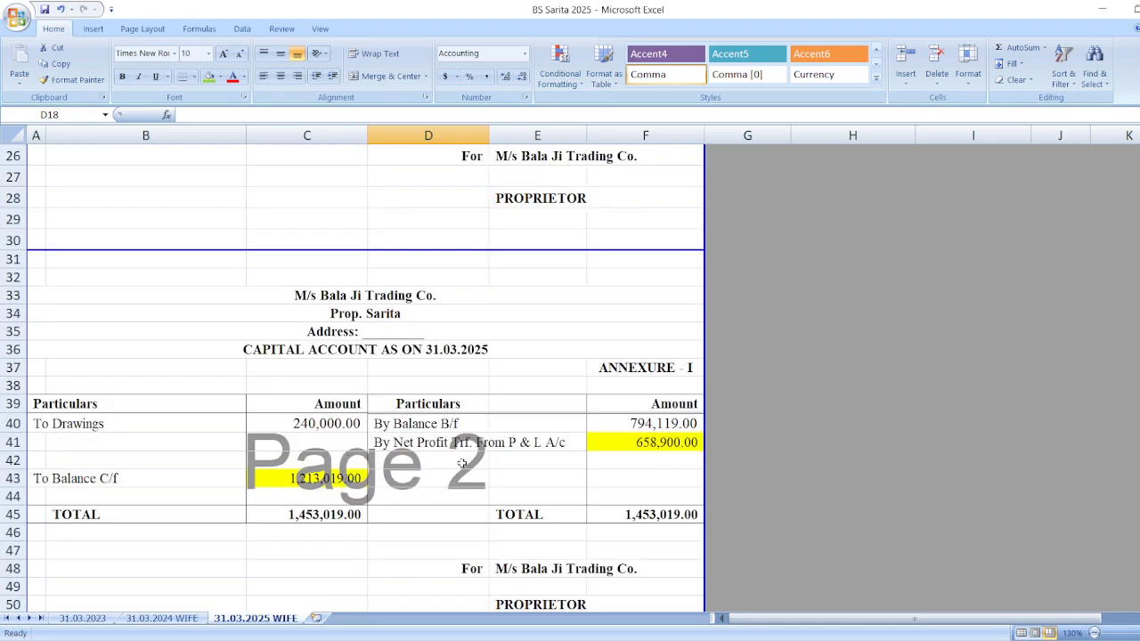
pyautogui.click(634, 447)
pyautogui.click(329, 515)
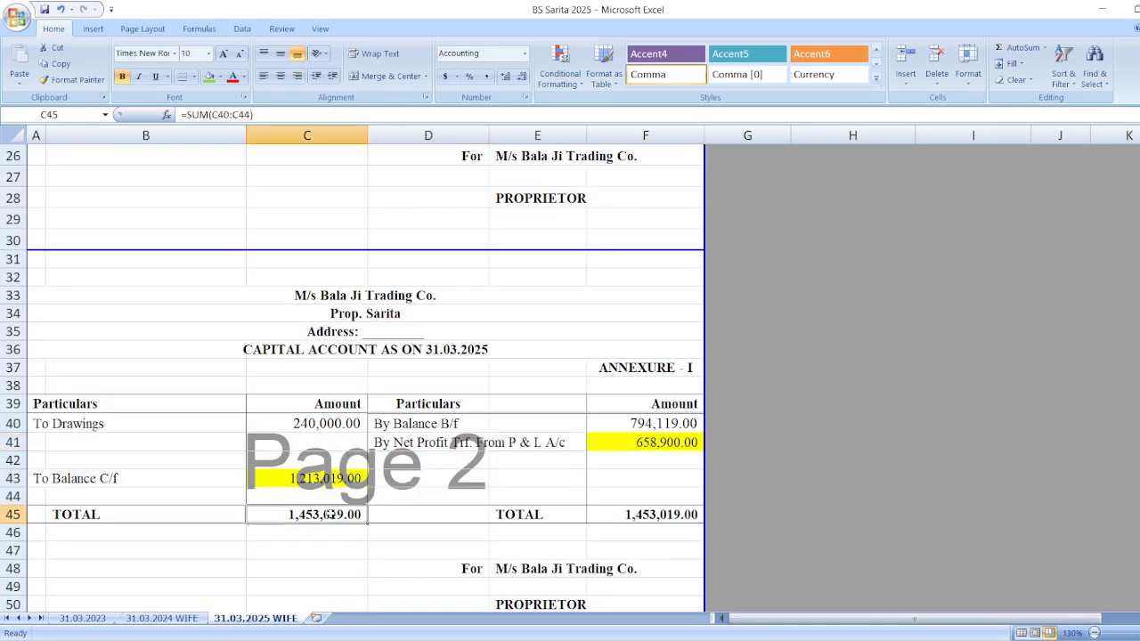
pyautogui.click(677, 515)
pyautogui.press('F4')
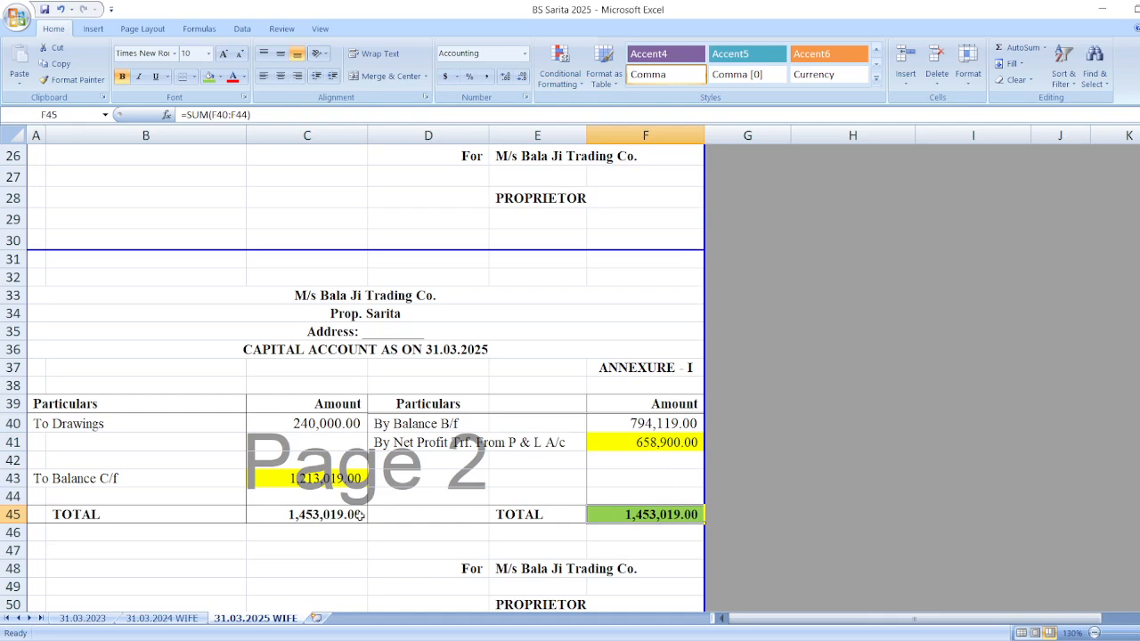
pyautogui.click(315, 516)
pyautogui.press('F4')
# - Review the opening stock, sales and expense amounts (C15:C19) in the Profit & Loss Account for 31.03.2025
pyautogui.scroll(8, 315, 516)
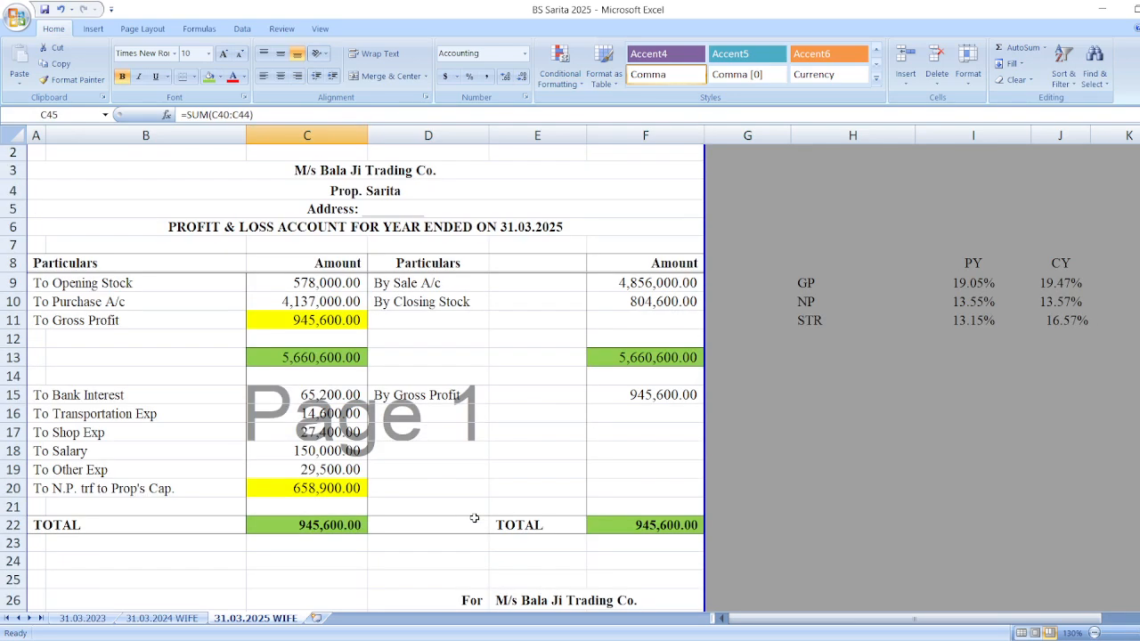
pyautogui.click(336, 287)
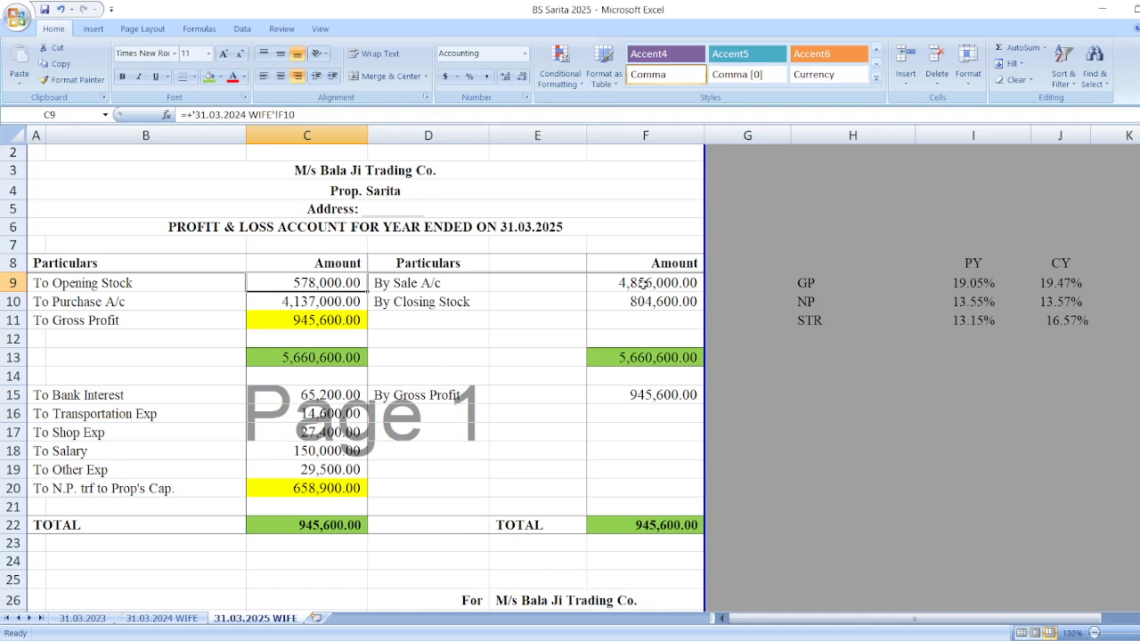
pyautogui.click(643, 284)
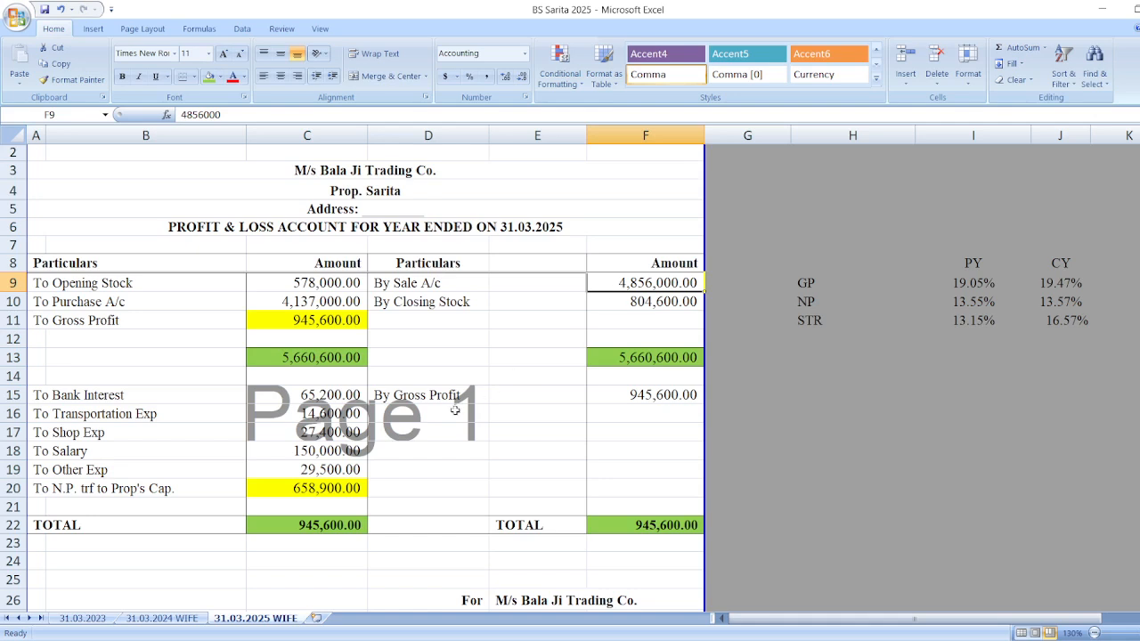
pyautogui.scroll(-1, 456, 410)
pyautogui.moveTo(319, 343); pyautogui.dragTo(317, 414)
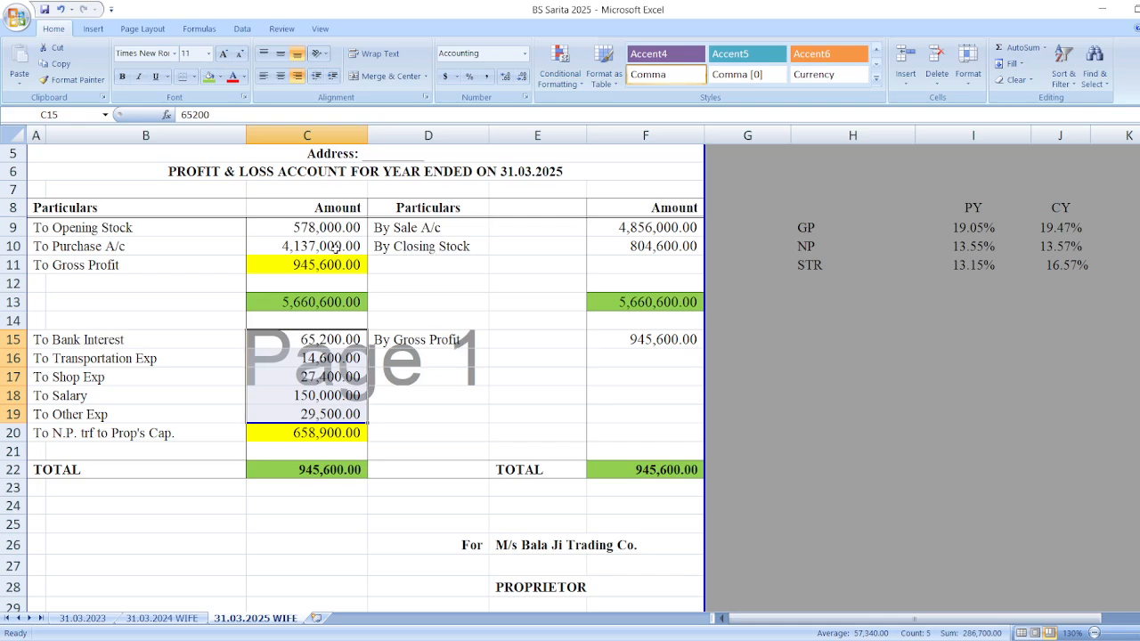
# - Inspect the formulas behind the purchase amount (C10) and the Capital Account's opening balance (F40)
pyautogui.click(336, 250)
pyautogui.scroll(-8, 342, 360)
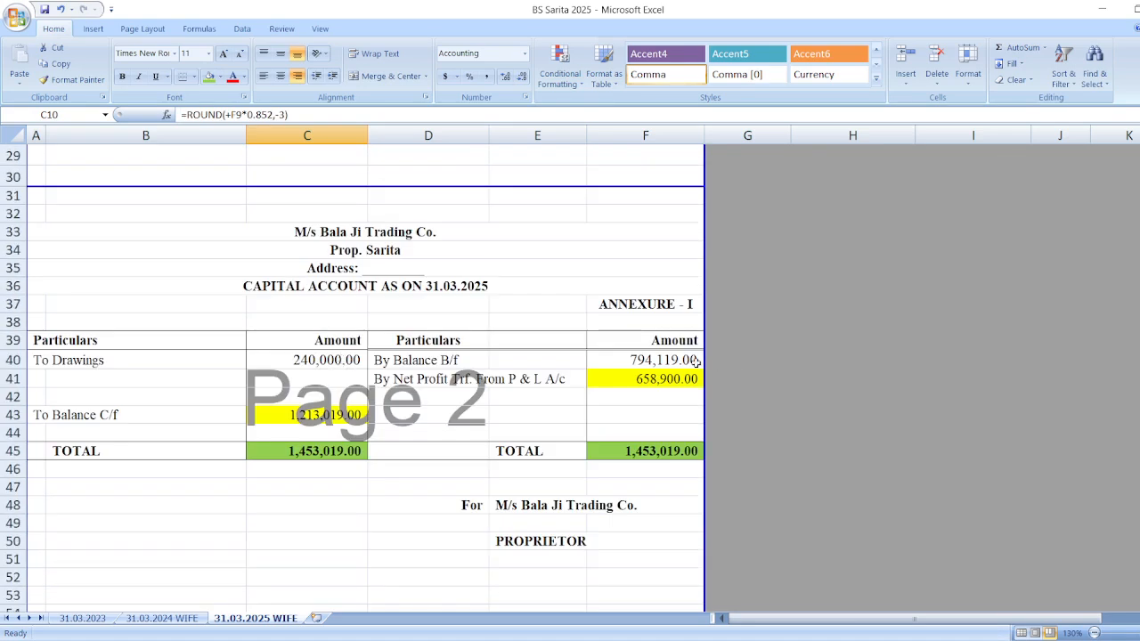
pyautogui.click(667, 361)
# - Review the UBI CC limit, cash and bank balance, and sundry debtors amounts in the balance sheet
pyautogui.scroll(-8, 442, 467)
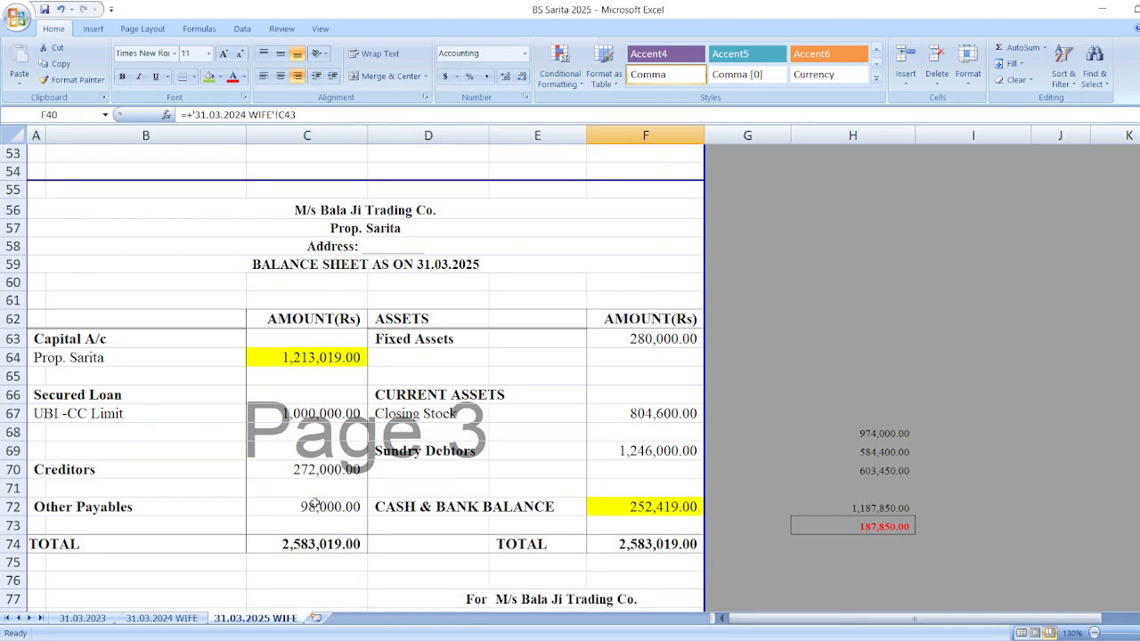
pyautogui.click(321, 420)
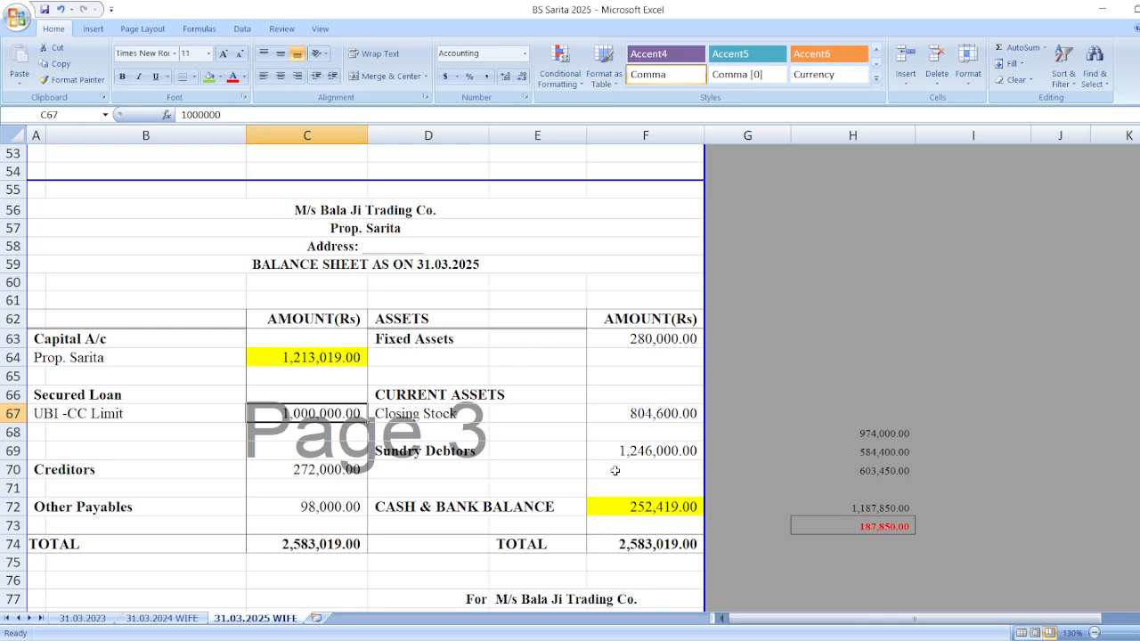
pyautogui.click(421, 508)
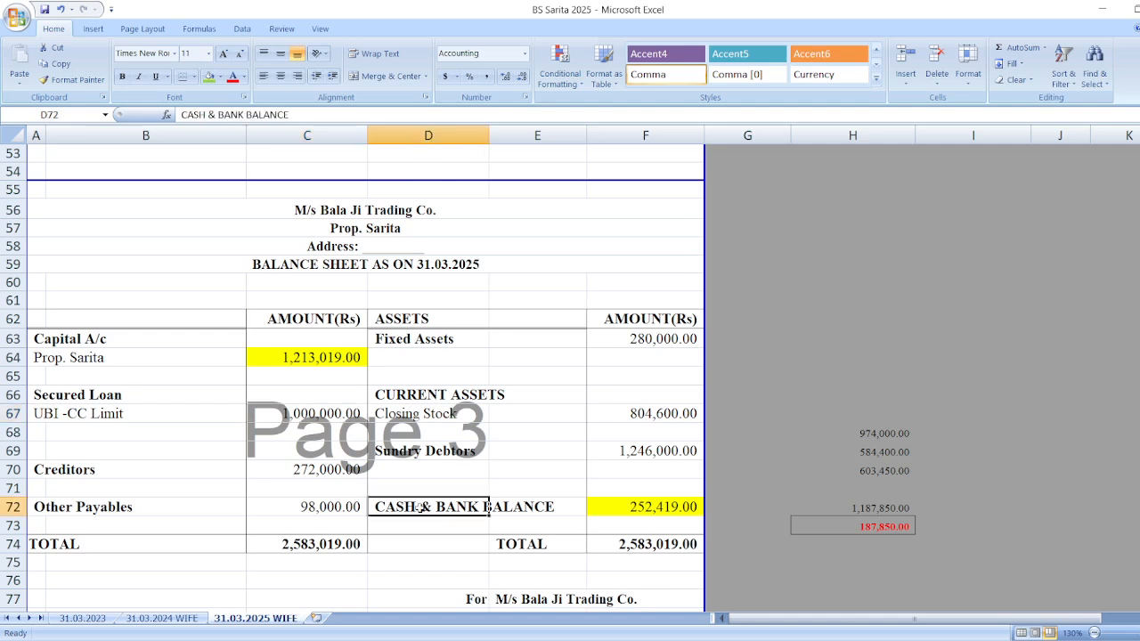
pyautogui.click(614, 508)
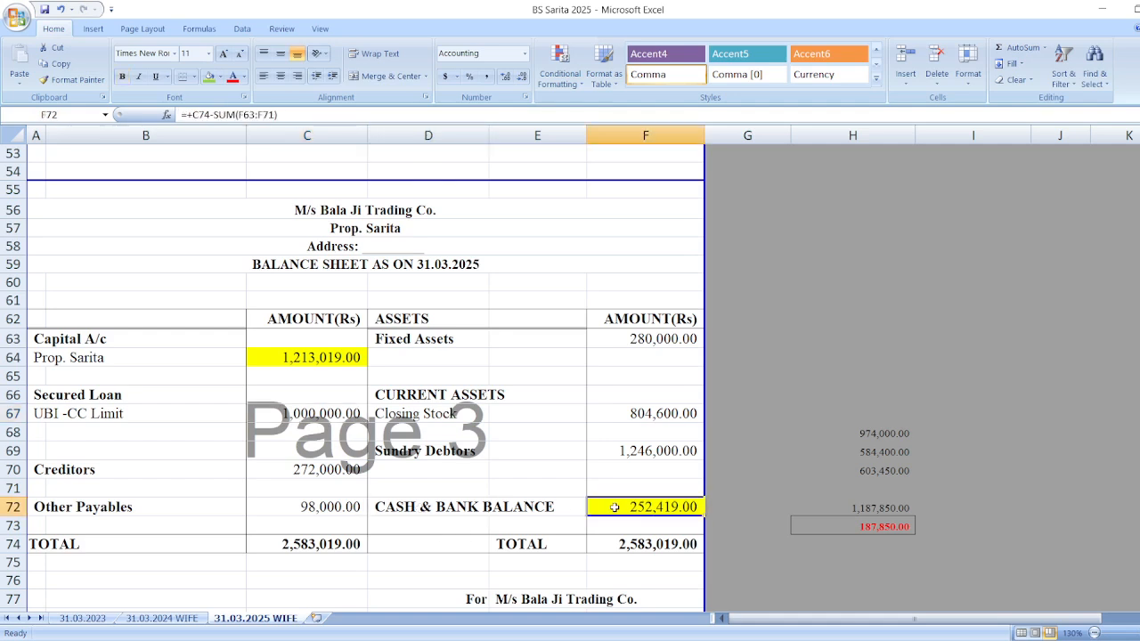
pyautogui.click(650, 448)
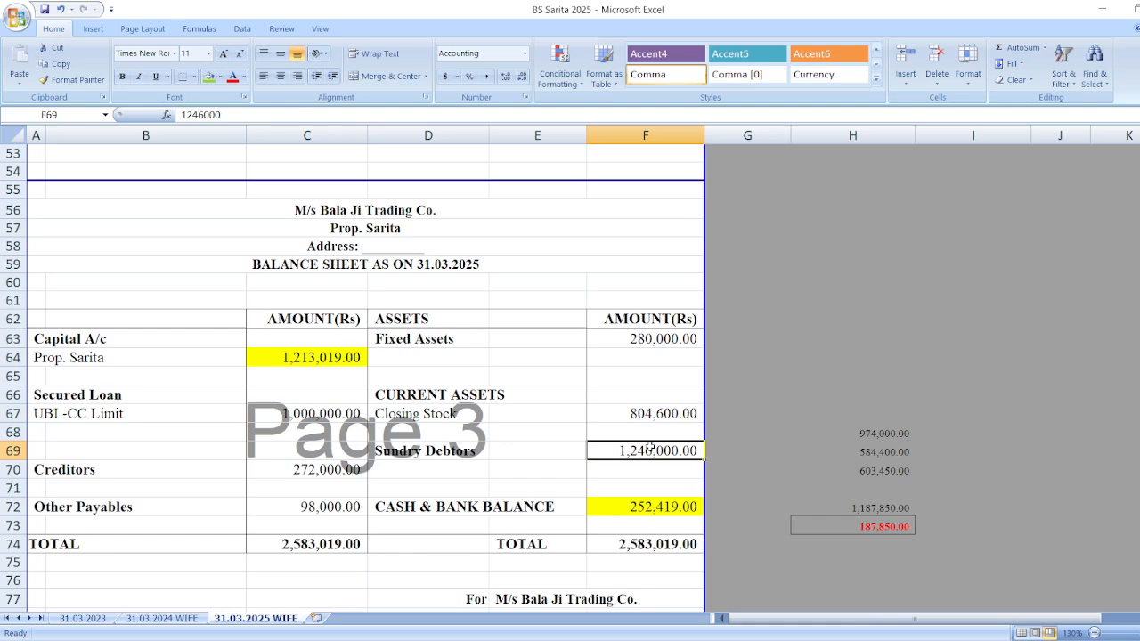
pyautogui.click(323, 422)
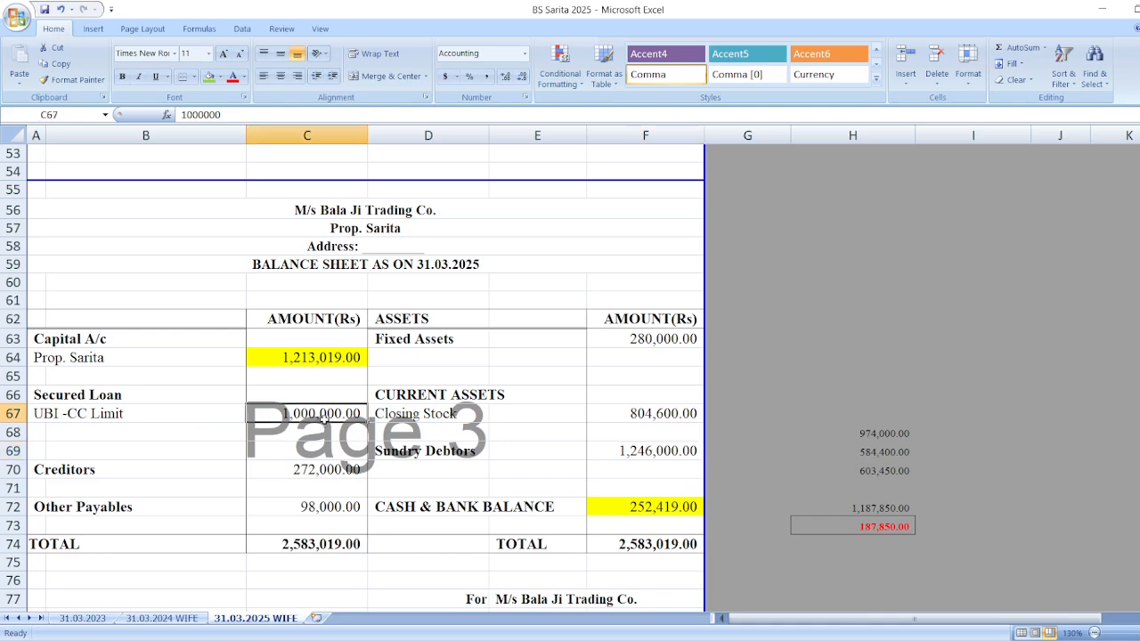
# - Return to the Profit & Loss Account and check the sales amount in F9
pyautogui.scroll(17, 332, 472)
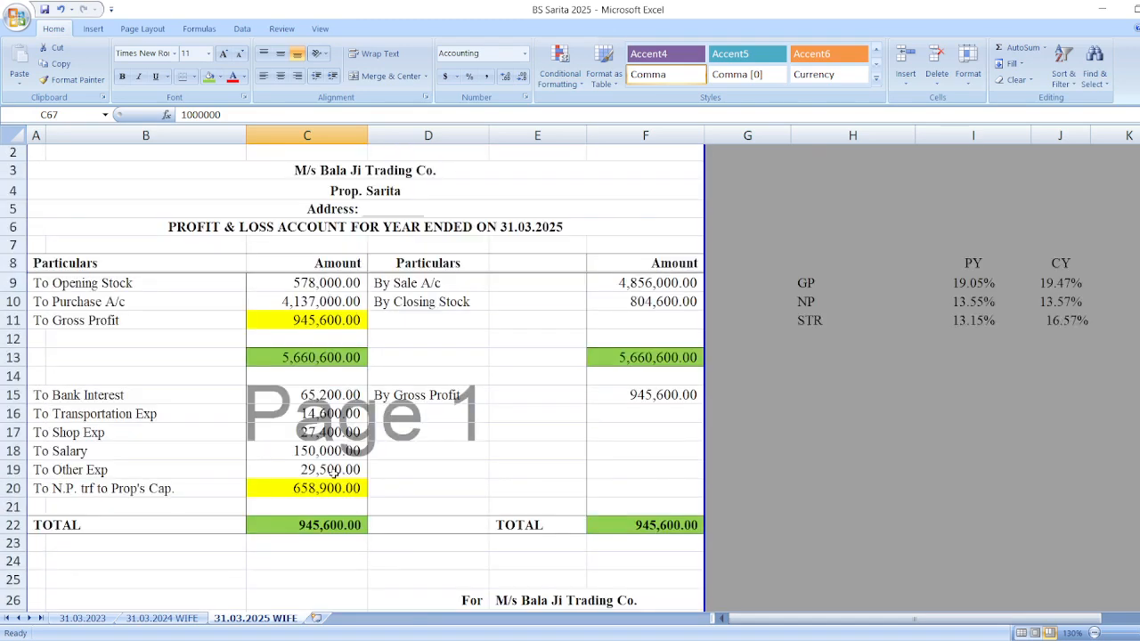
pyautogui.click(676, 283)
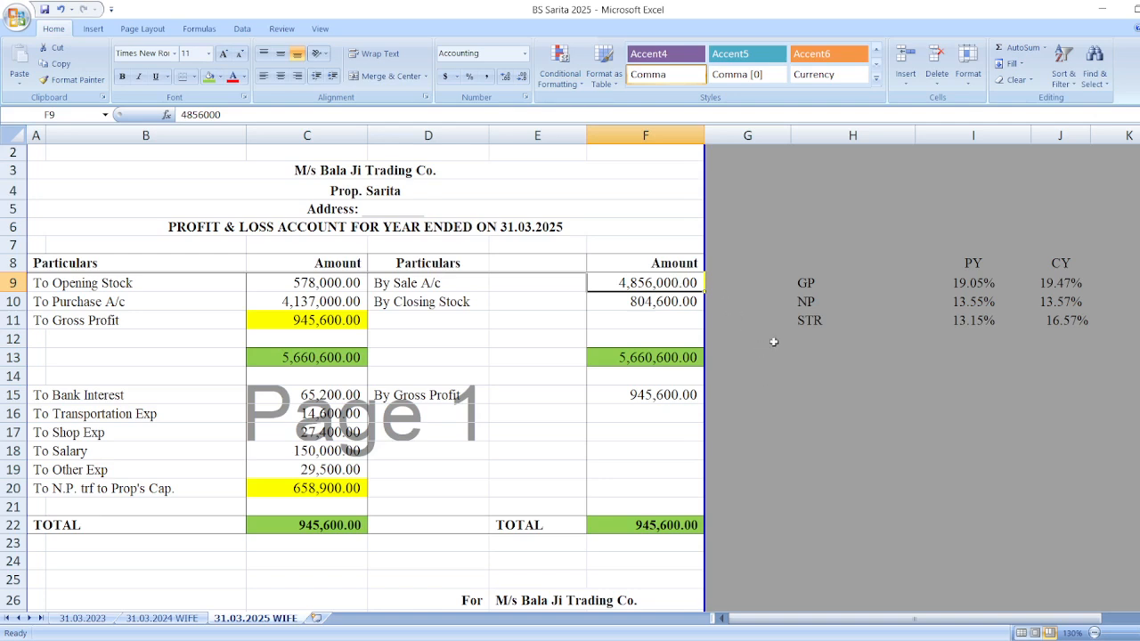
pyautogui.click(837, 376)
pyautogui.click(850, 452)
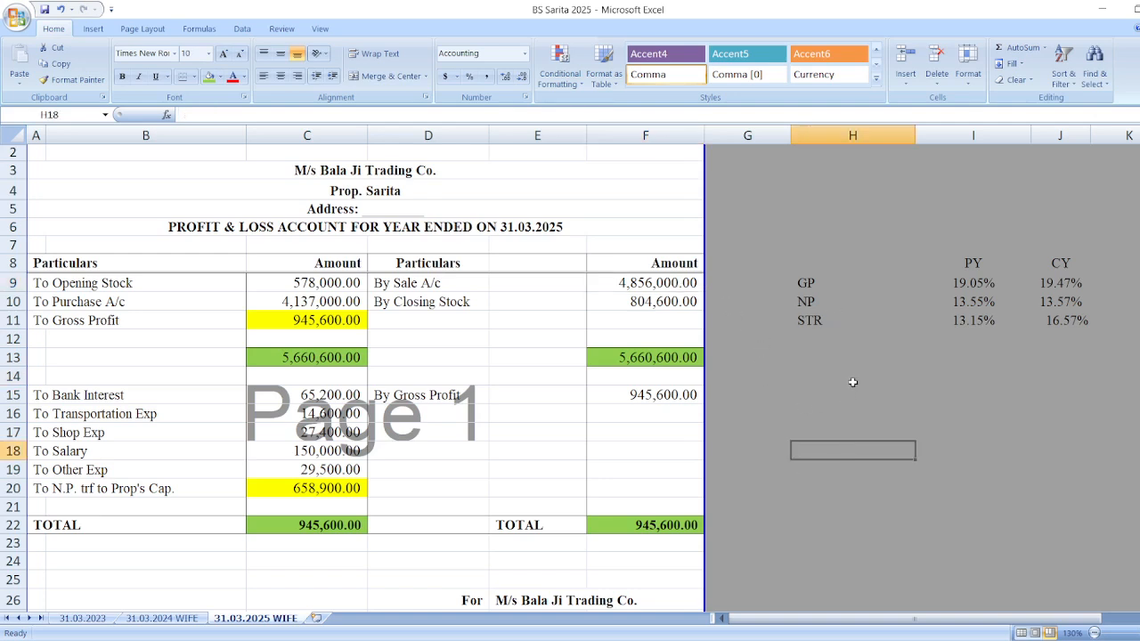
pyautogui.click(852, 383)
pyautogui.click(848, 454)
# - Examine the GP, NP and STR ratios for the previous and current year
pyautogui.click(810, 284)
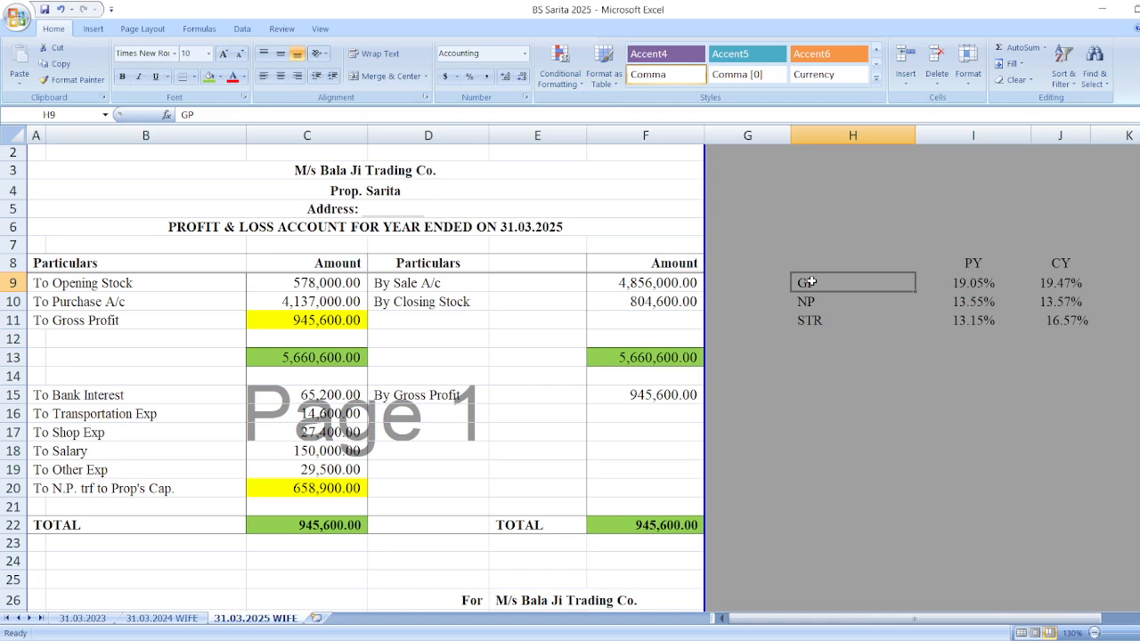
pyautogui.click(834, 305)
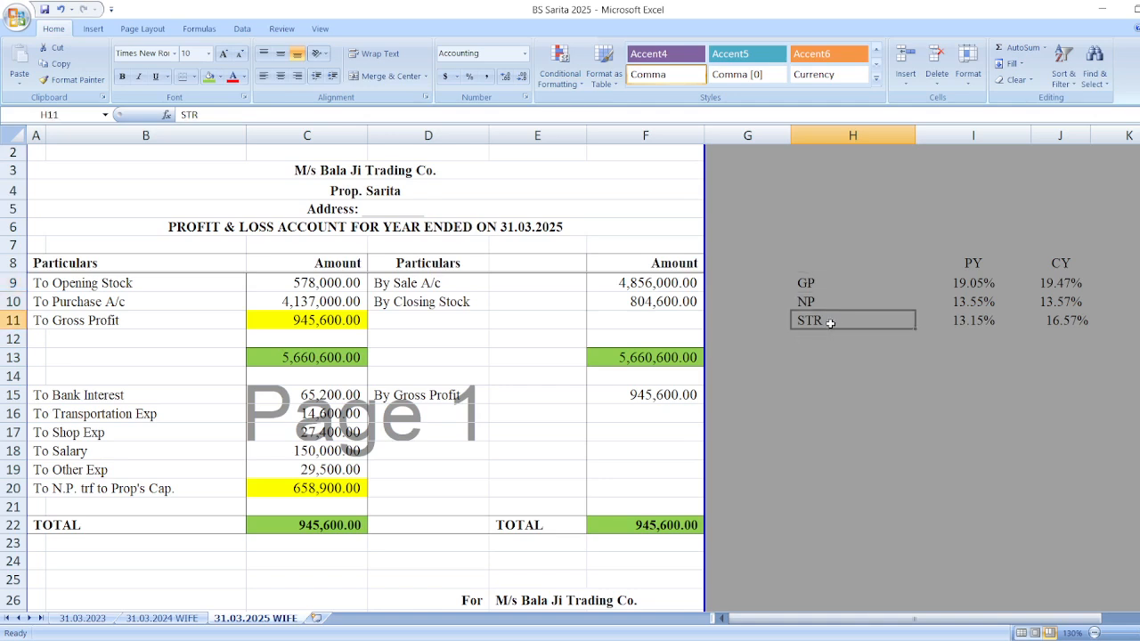
pyautogui.click(830, 322)
pyautogui.moveTo(960, 285); pyautogui.dragTo(1063, 344)
pyautogui.click(968, 263)
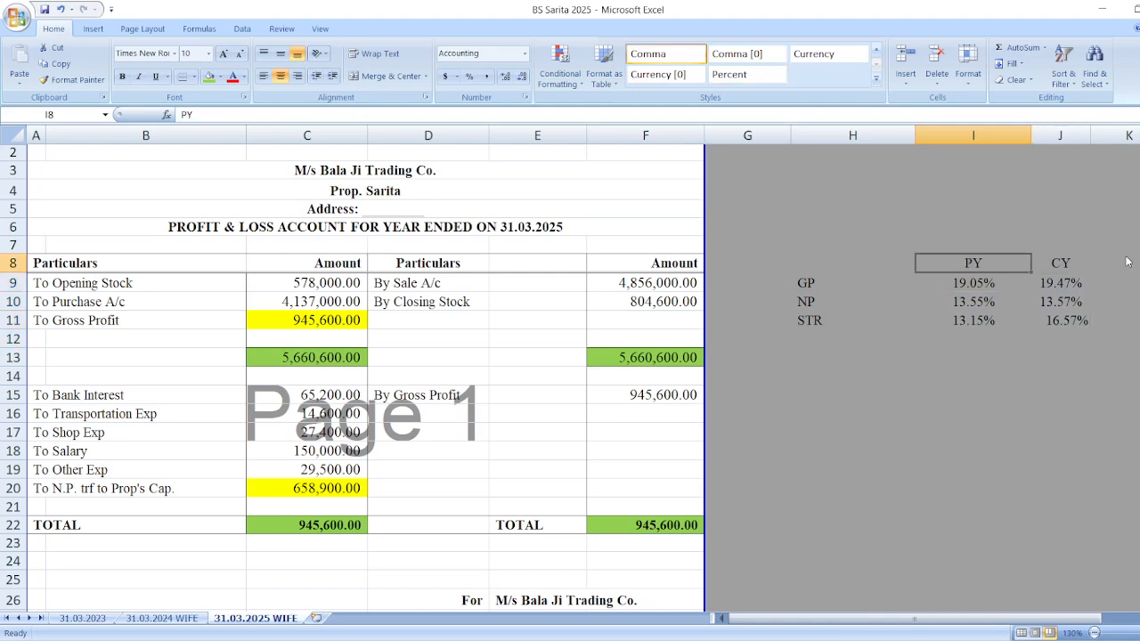
pyautogui.click(987, 225)
pyautogui.write('2024-25')
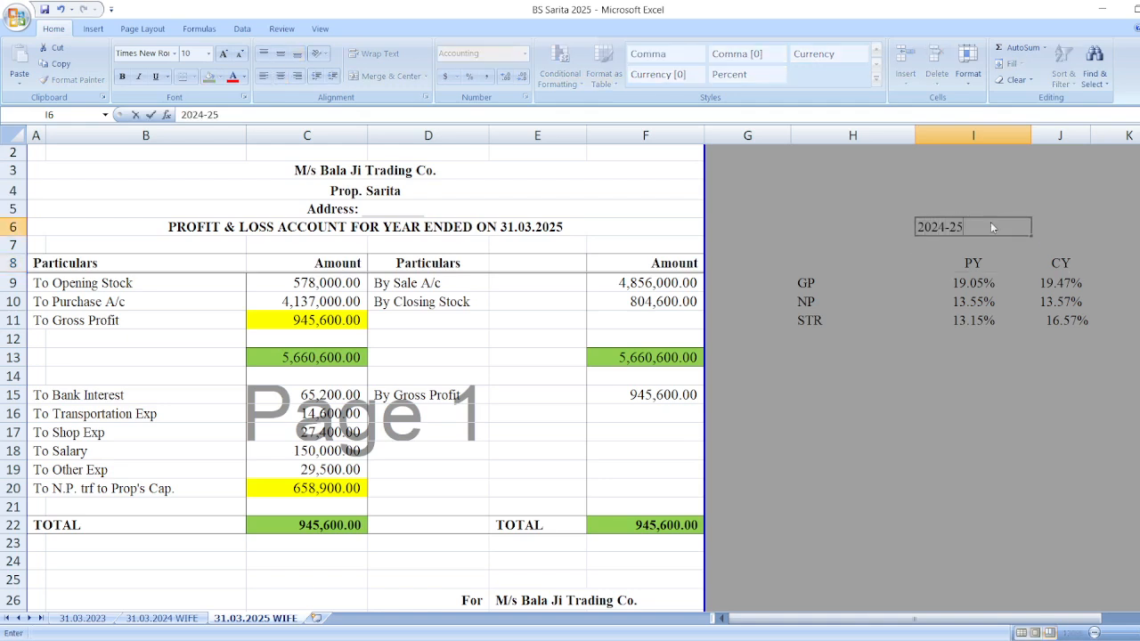
pyautogui.press('Tab')
pyautogui.write('2023-')
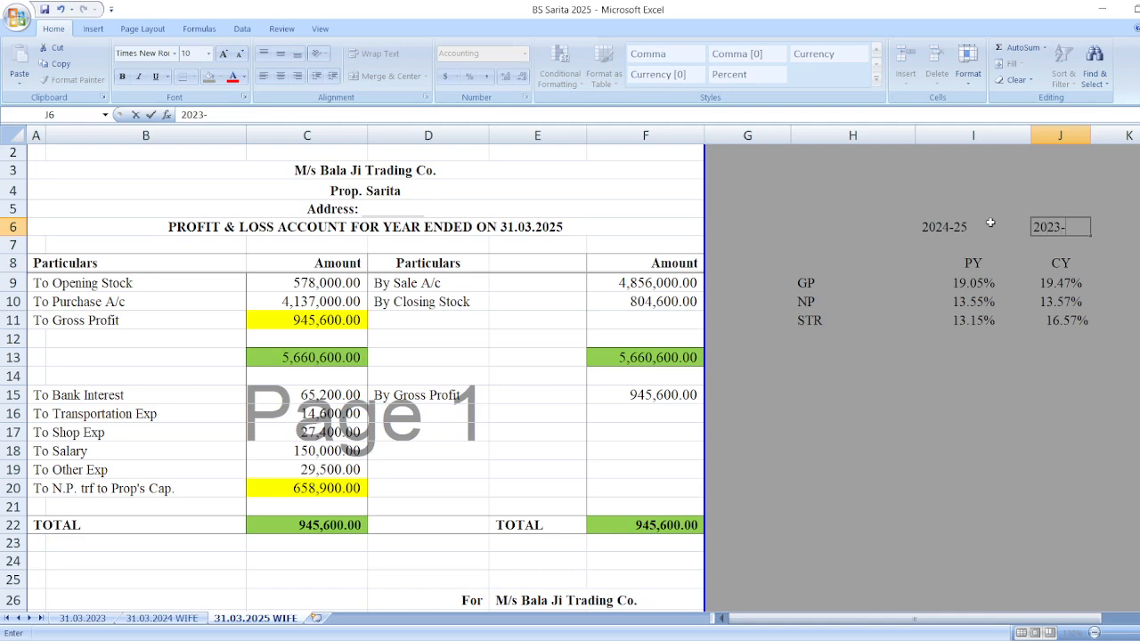
pyautogui.write('24')
pyautogui.press('Escape')
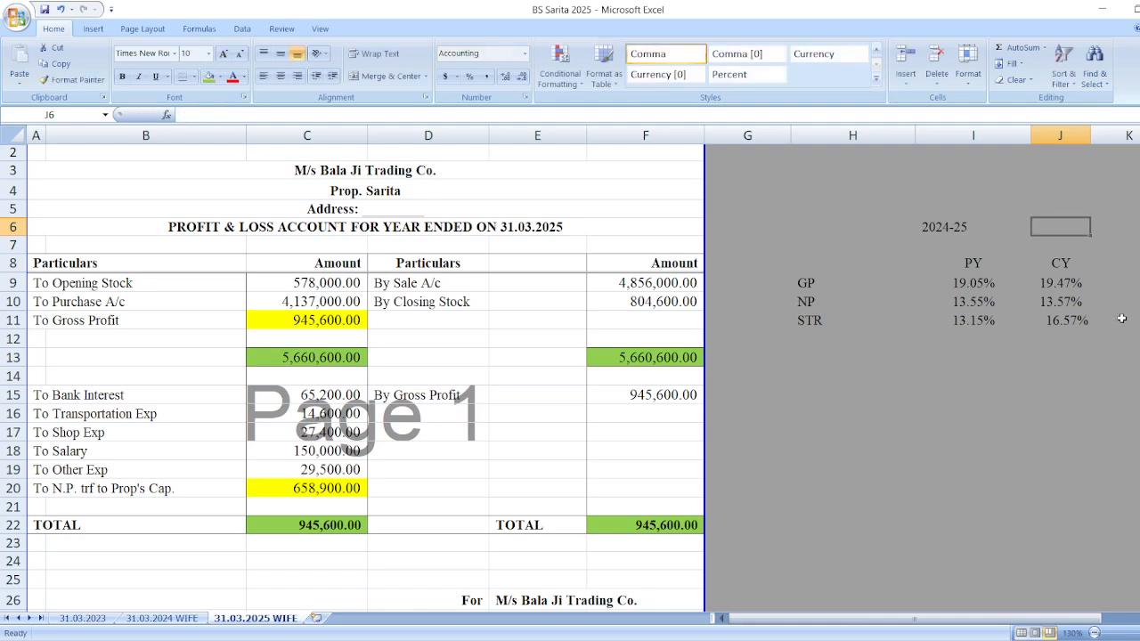
# - Label the ratio comparison's PY column 2023-24 in I6 and its CY column 2024-25 in J6
pyautogui.press('Left')
pyautogui.press('Left')
pyautogui.press('Right')
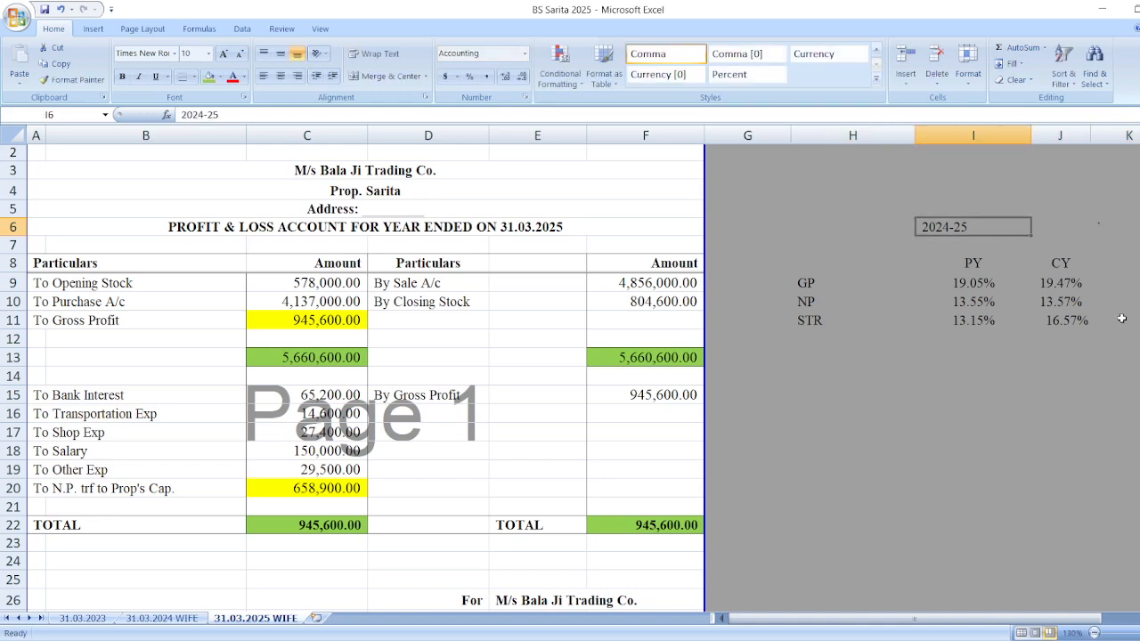
pyautogui.write('2023-24')
pyautogui.press('Tab')
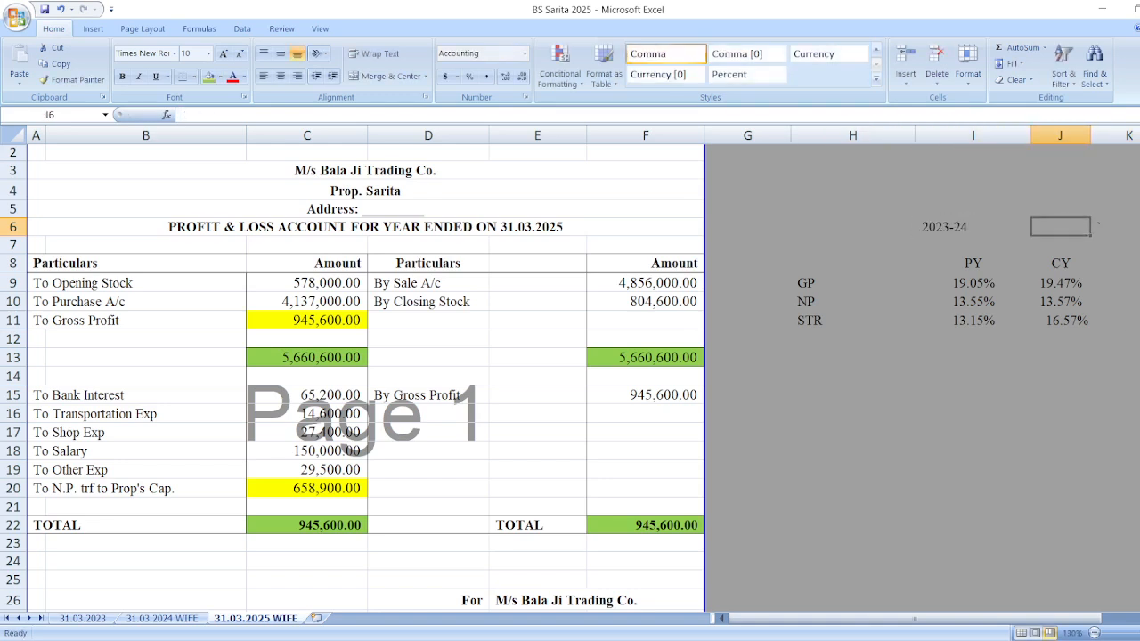
pyautogui.write('2024-25')
pyautogui.press('Tab')
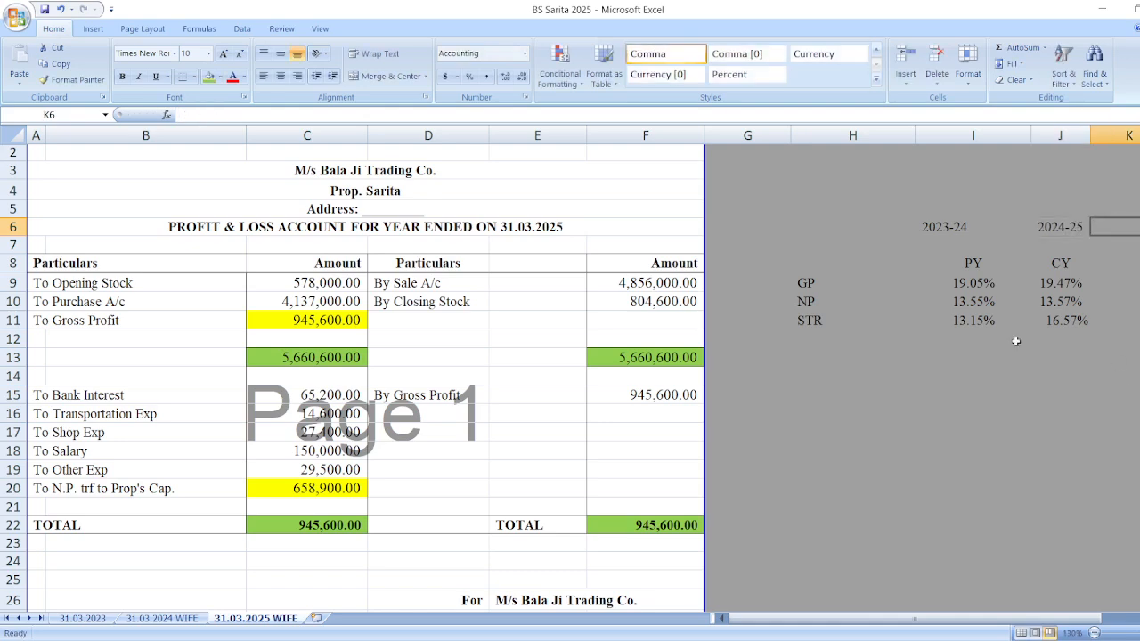
# - Inspect the formulas behind the previous-year and current-year GP and NP ratios (I9:J10) without changing them
pyautogui.moveTo(939, 287); pyautogui.dragTo(1098, 322)
pyautogui.click(976, 285)
pyautogui.doubleClick(976, 285)
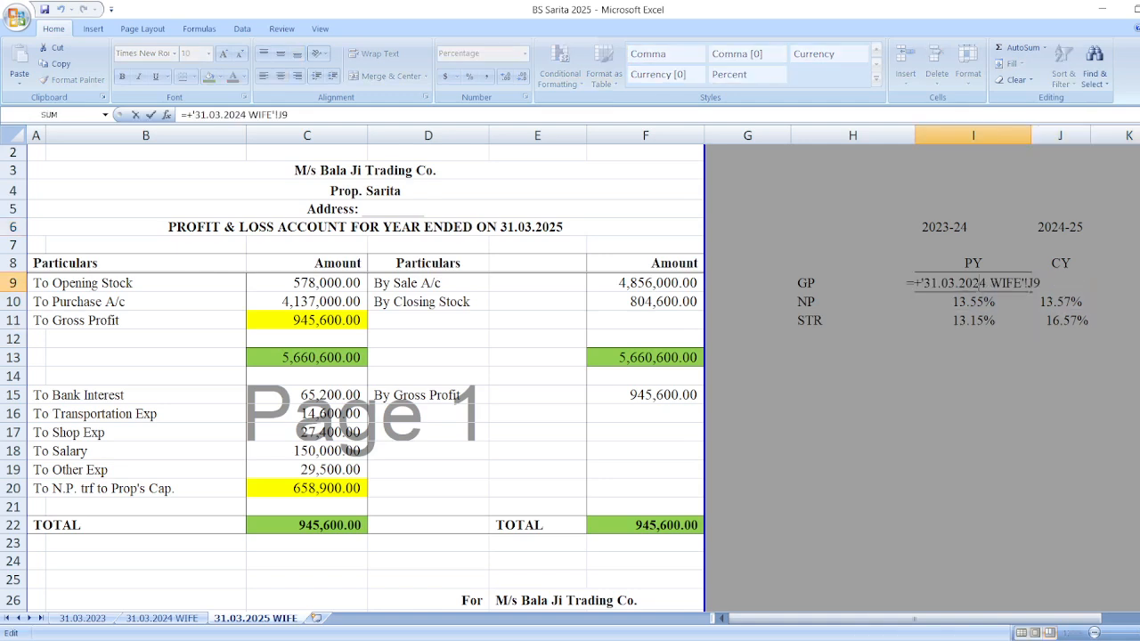
pyautogui.press('Escape')
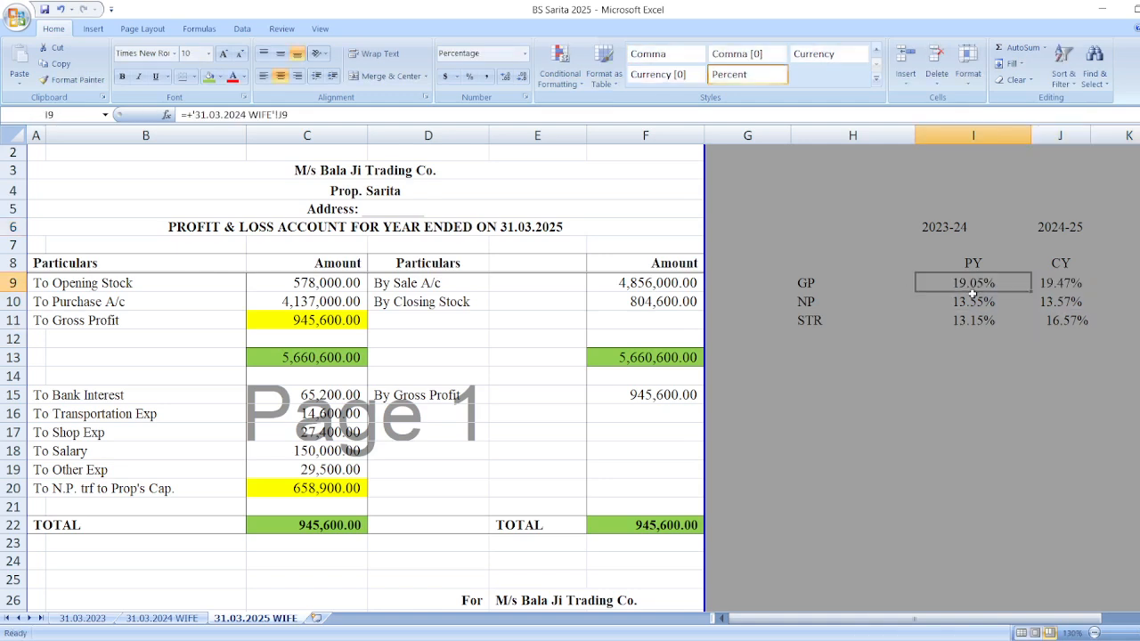
pyautogui.doubleClick(1059, 283)
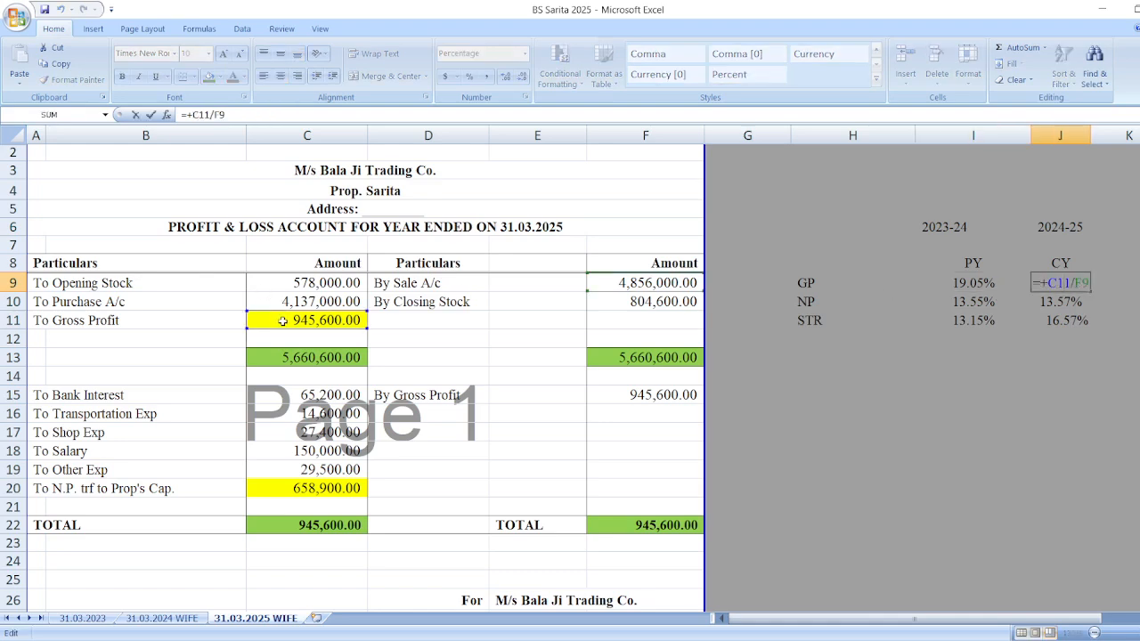
pyautogui.press('Escape')
pyautogui.doubleClick(1069, 302)
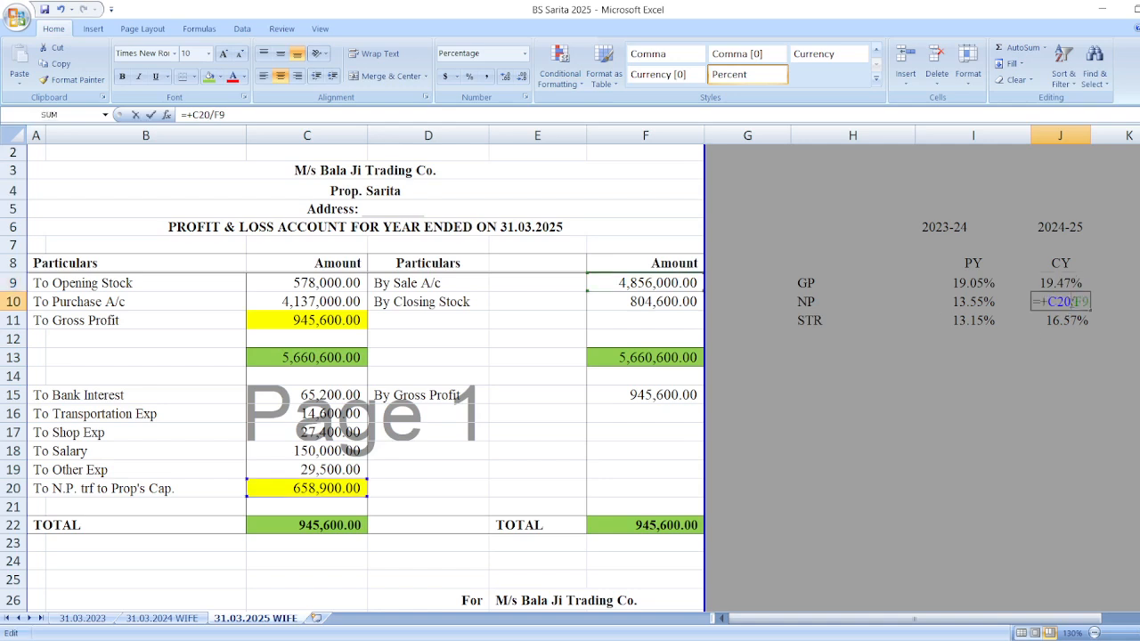
pyautogui.press('Escape')
pyautogui.click(966, 302)
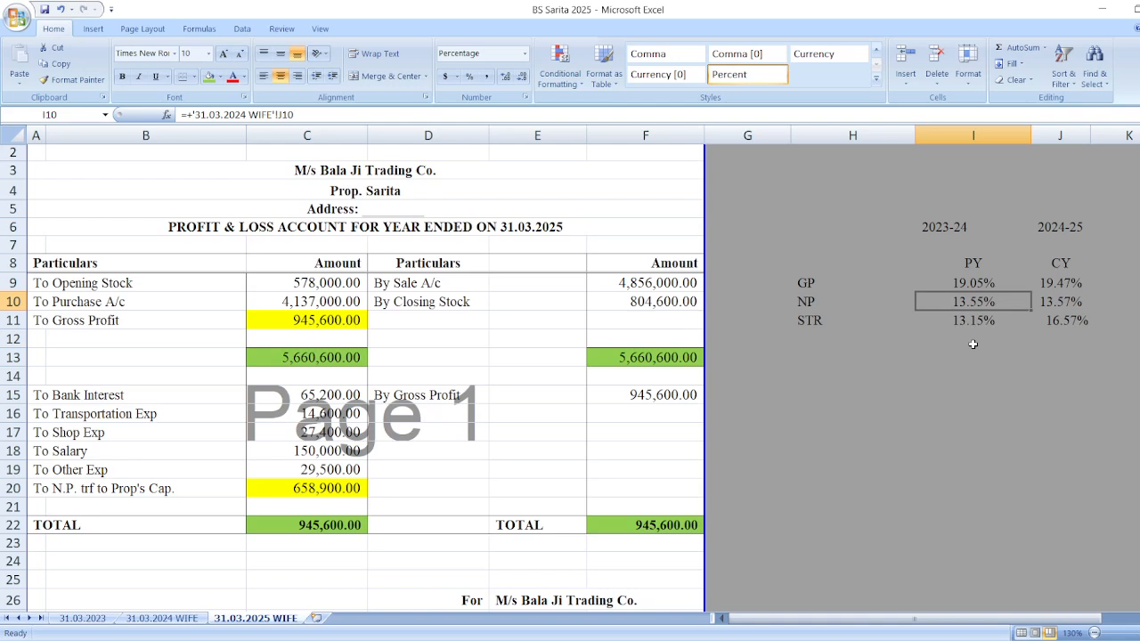
# - Review the GP, NP and STR comparison as a whole together with the sales amount in F9
pyautogui.moveTo(804, 283); pyautogui.dragTo(1126, 360)
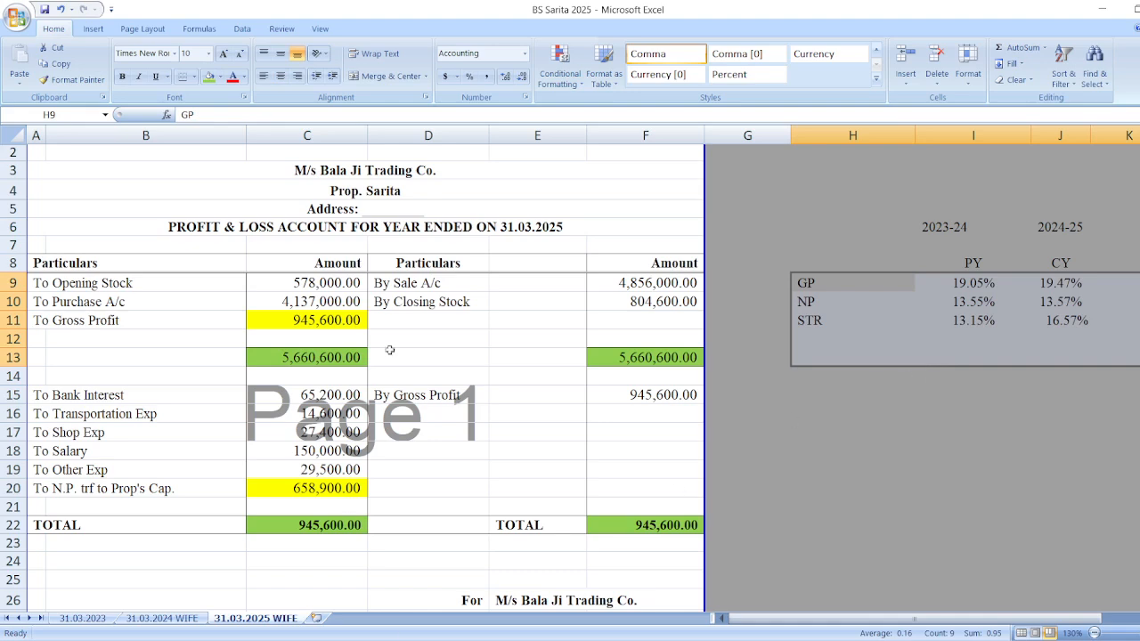
pyautogui.click(837, 435)
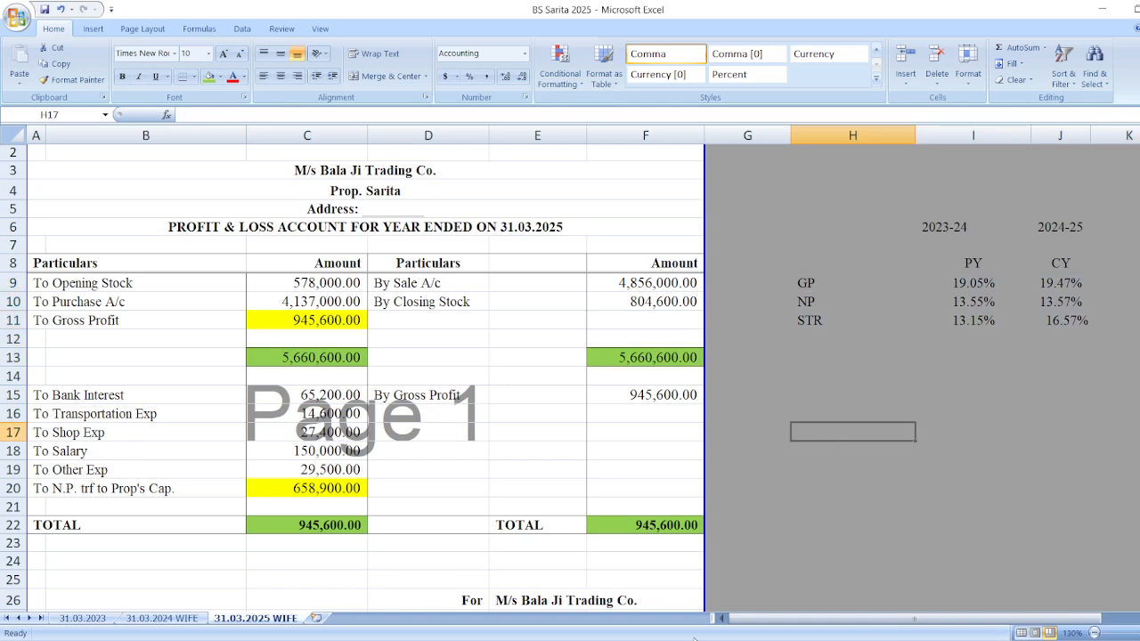
pyautogui.click(640, 290)
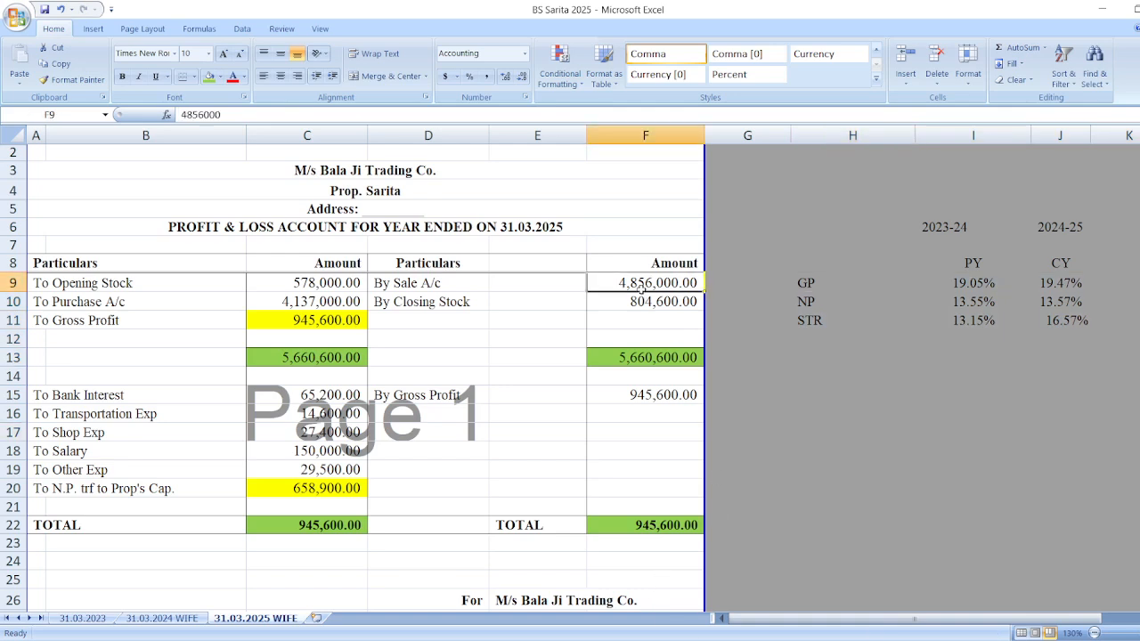
pyautogui.click(784, 414)
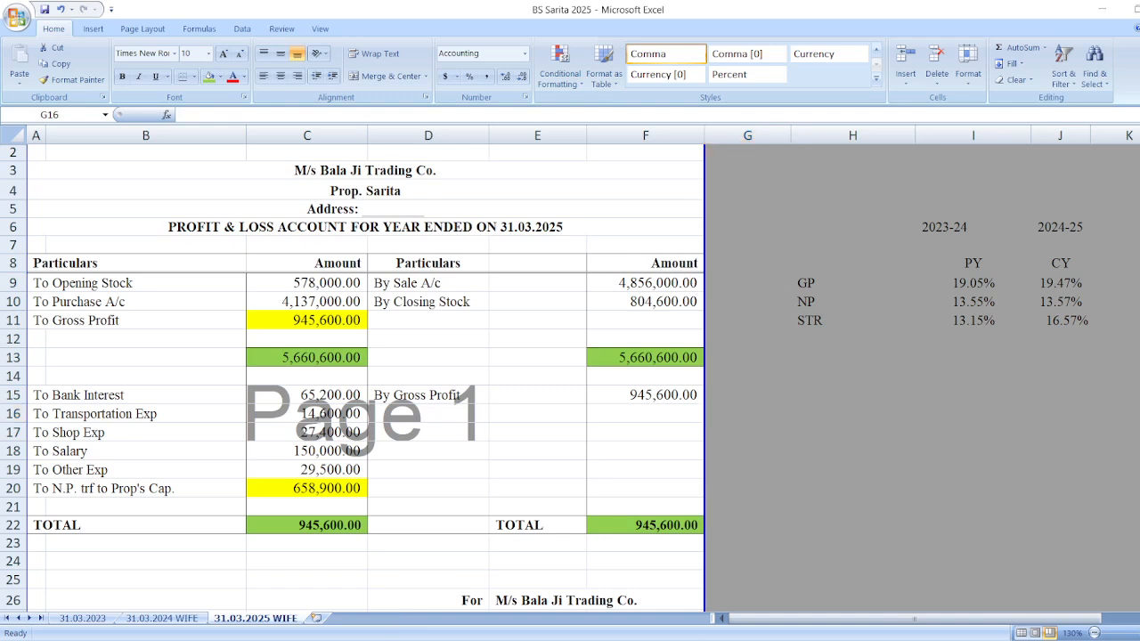
# - Switch to the e-Filing portal and go through the section 44AD fields for receipts (E1) and presumptive income (E2)
pyautogui.hotkey('alt', 'Tab')
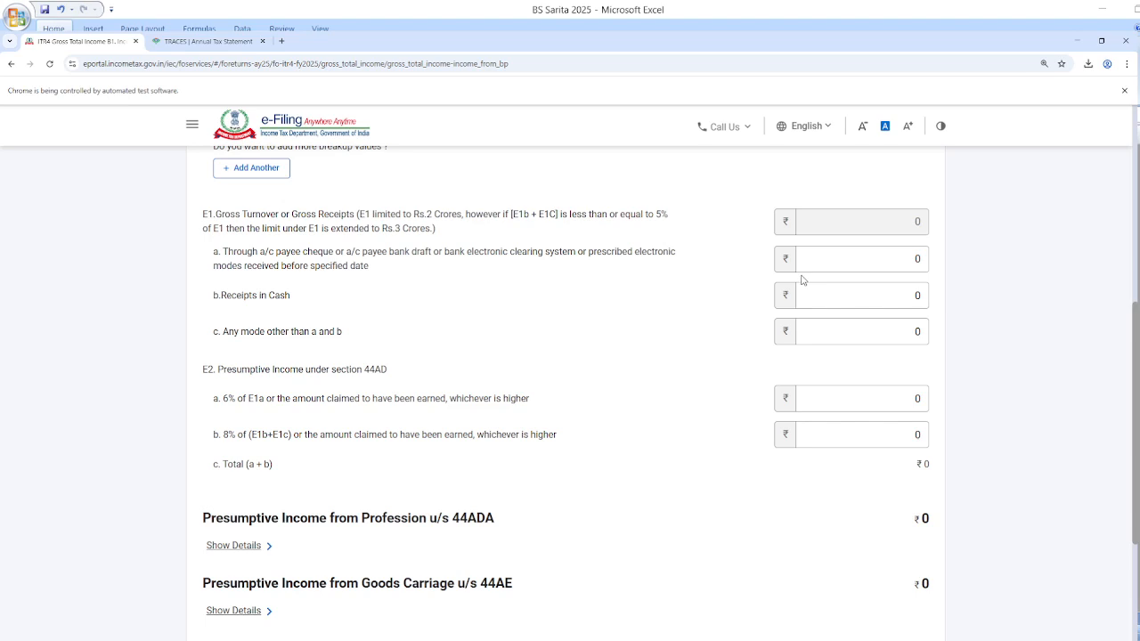
pyautogui.click(824, 257)
pyautogui.click(870, 295)
pyautogui.doubleClick(887, 296)
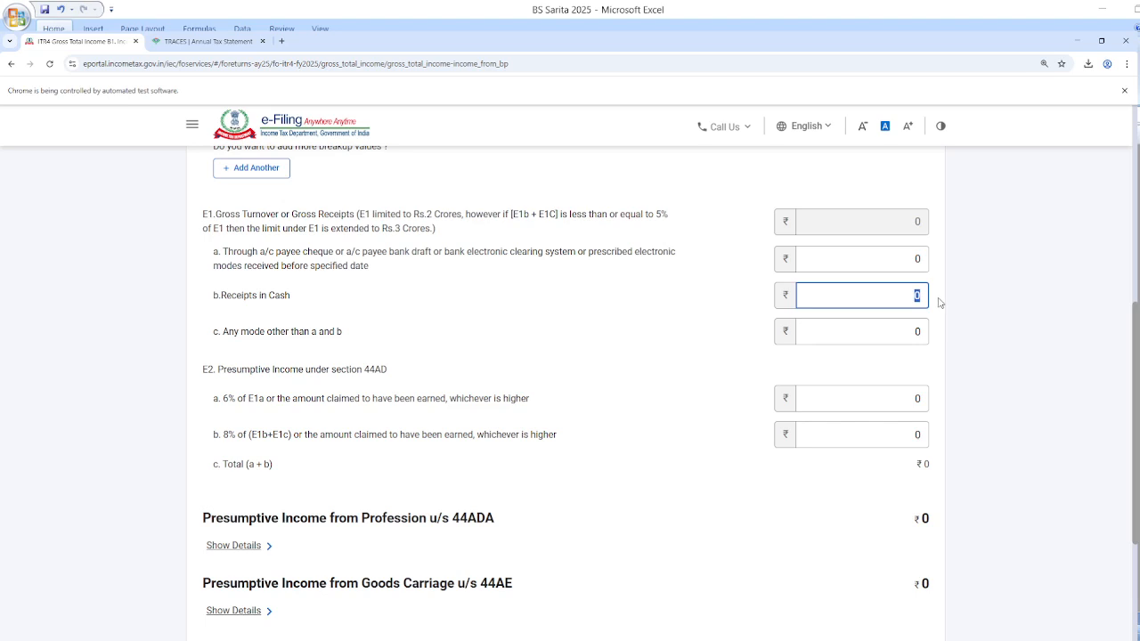
pyautogui.click(884, 403)
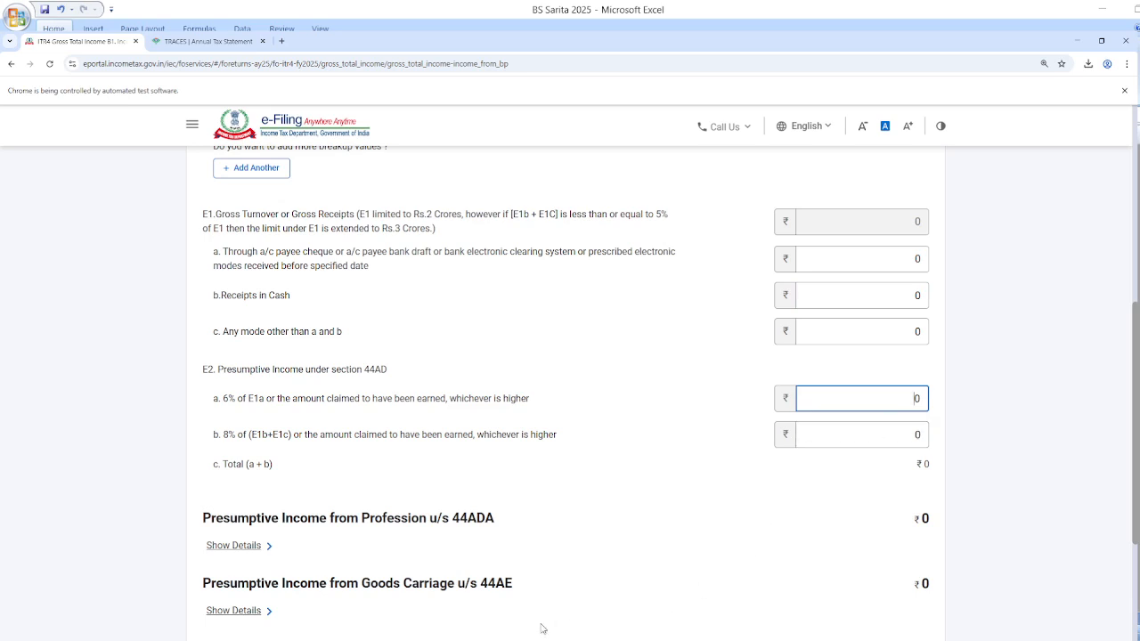
# - Save the business income with section 44AD amounts of 215400 (E2a) and 105000 (E2b), and open Income from Salary
pyautogui.hotkey('alt', 'Tab')
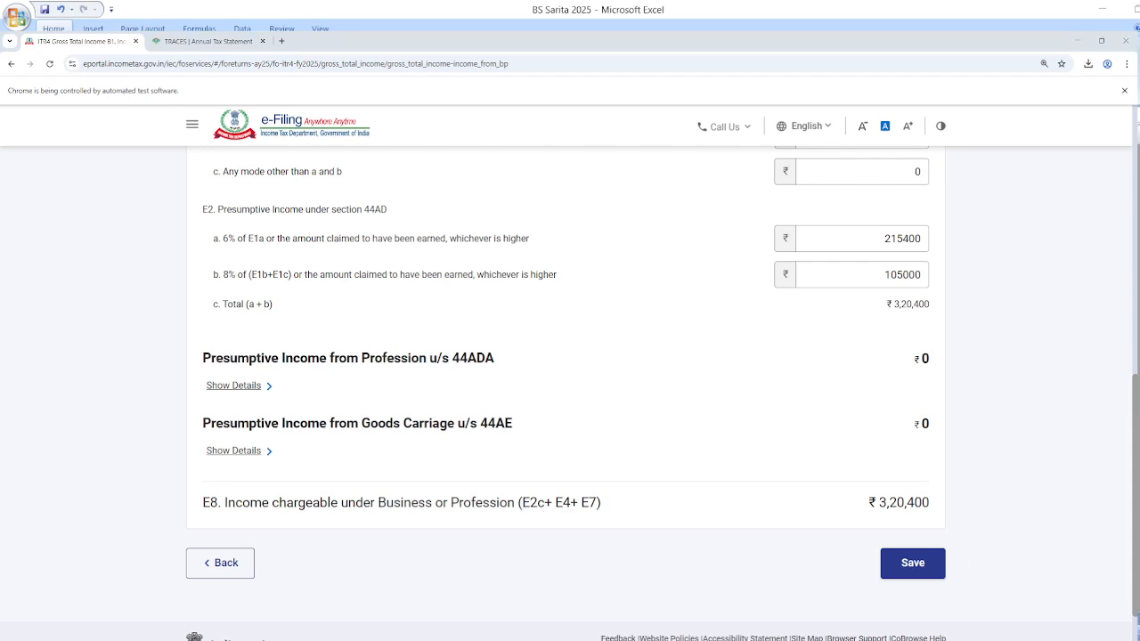
pyautogui.click(913, 563)
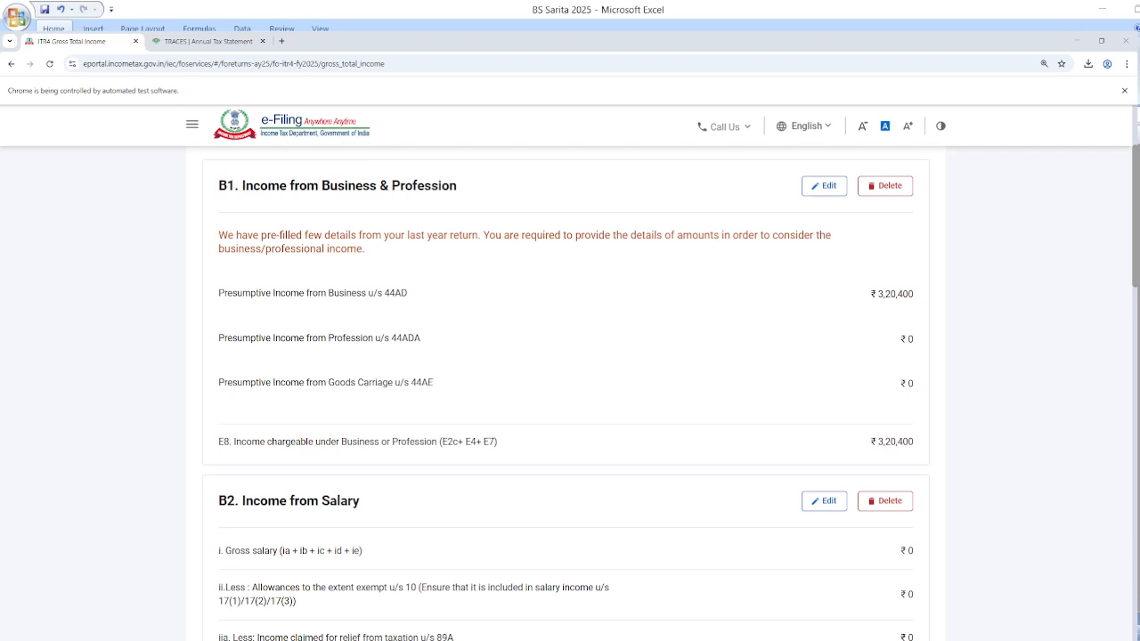
pyautogui.scroll(-1, 802, 441)
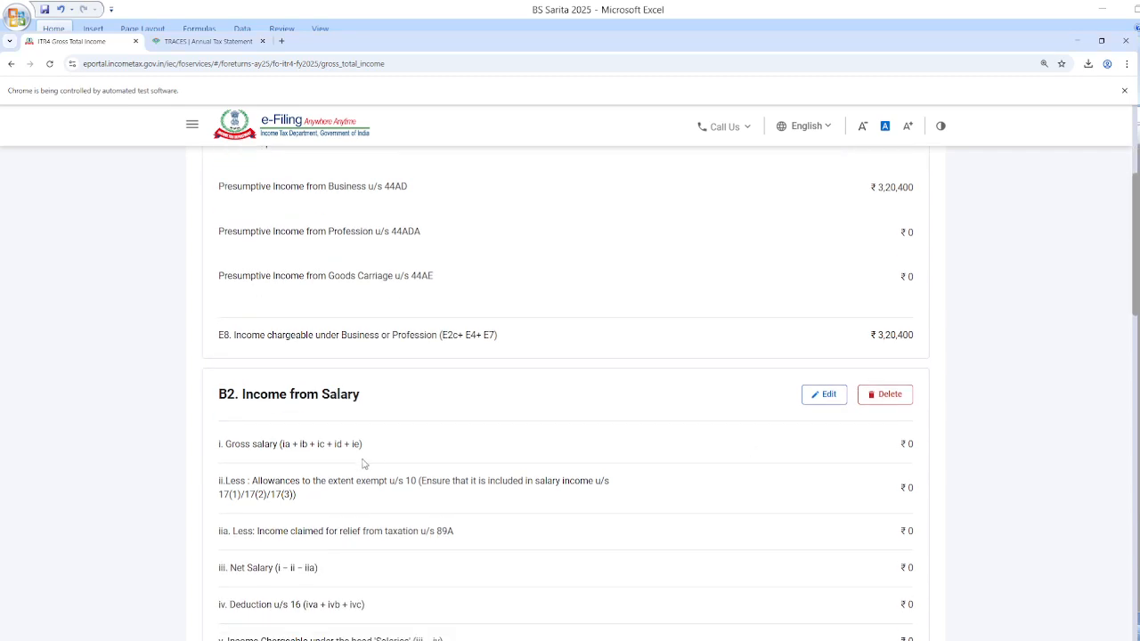
pyautogui.scroll(-1, 779, 401)
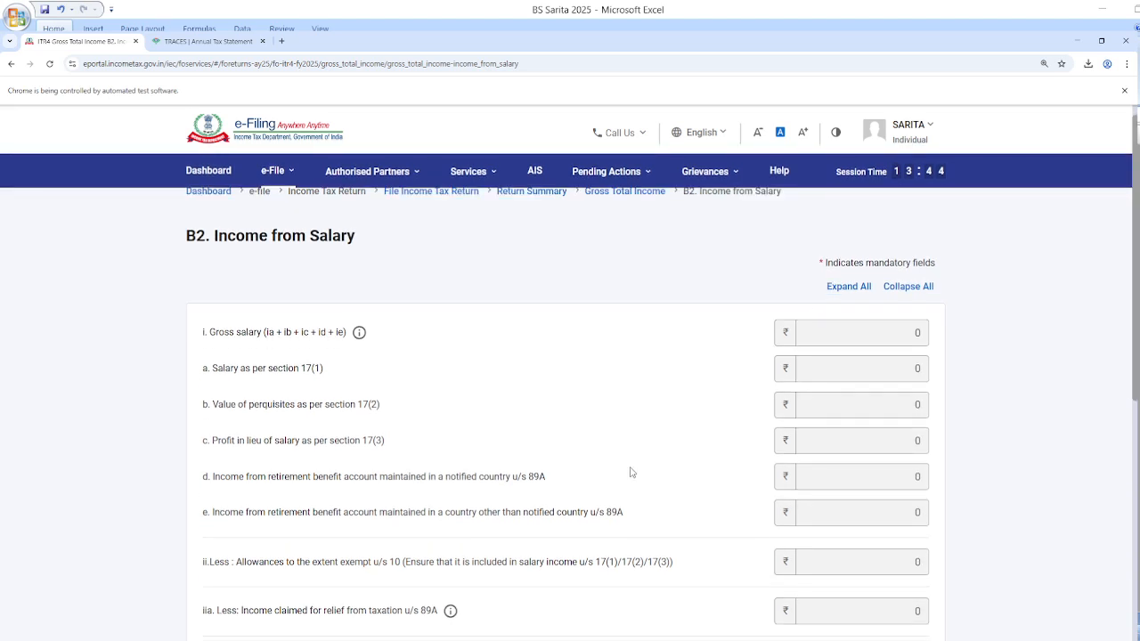
# - Go through the Income from Salary schedule and return to Gross Total Income without saving it, dismissing the nature-of-employment notice
pyautogui.scroll(-5, 630, 472)
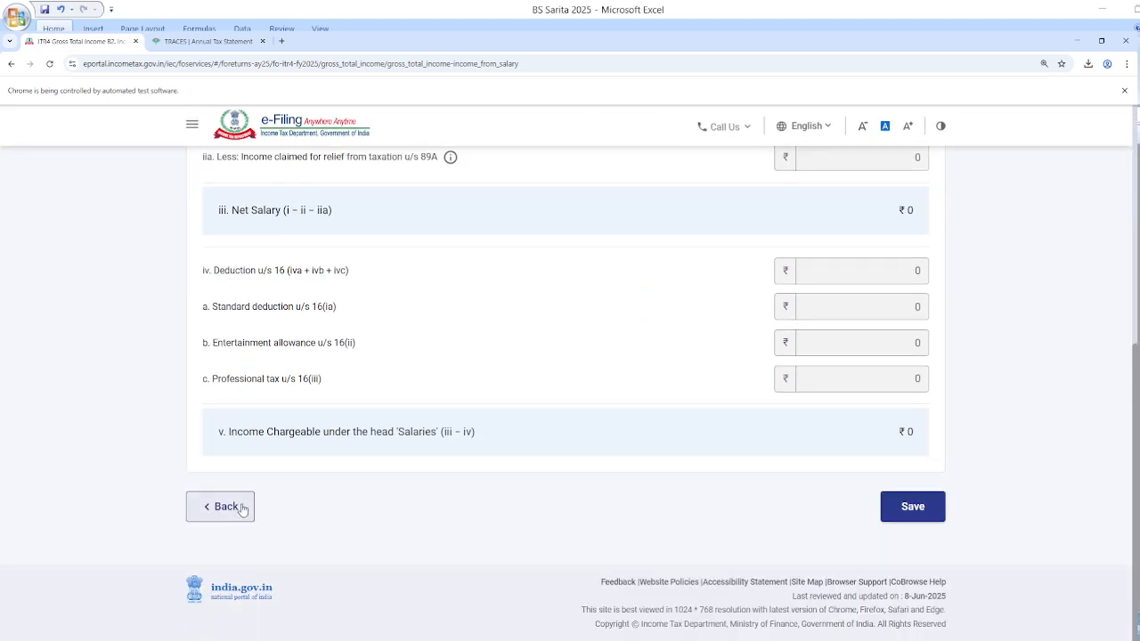
pyautogui.scroll(3, 395, 499)
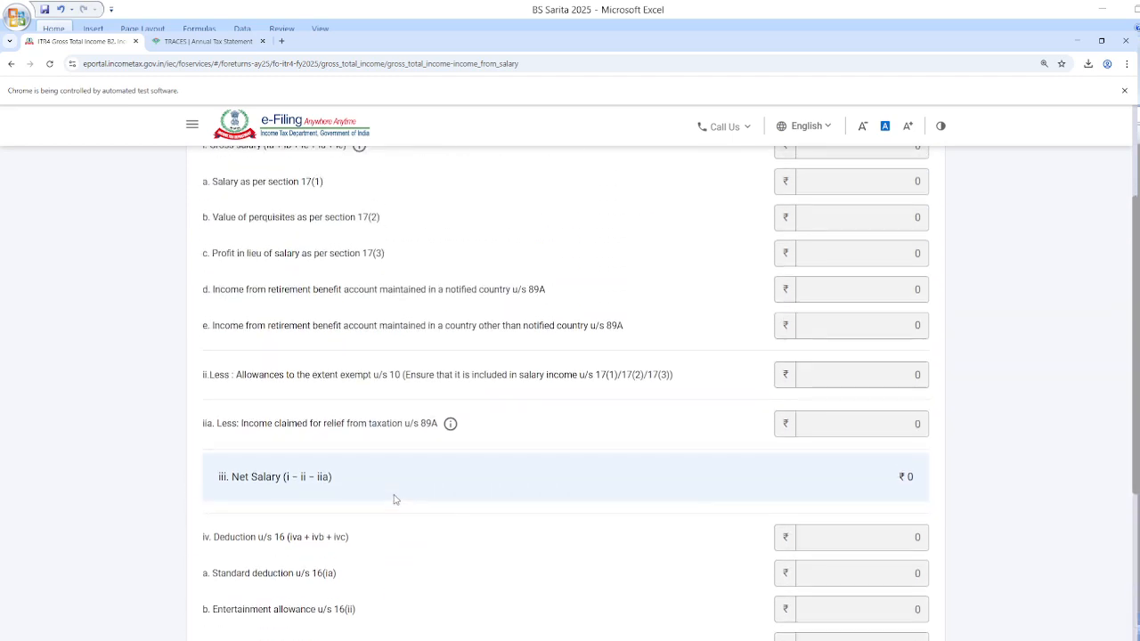
pyautogui.scroll(-3, 395, 499)
pyautogui.scroll(3, 694, 493)
pyautogui.scroll(3, 694, 493)
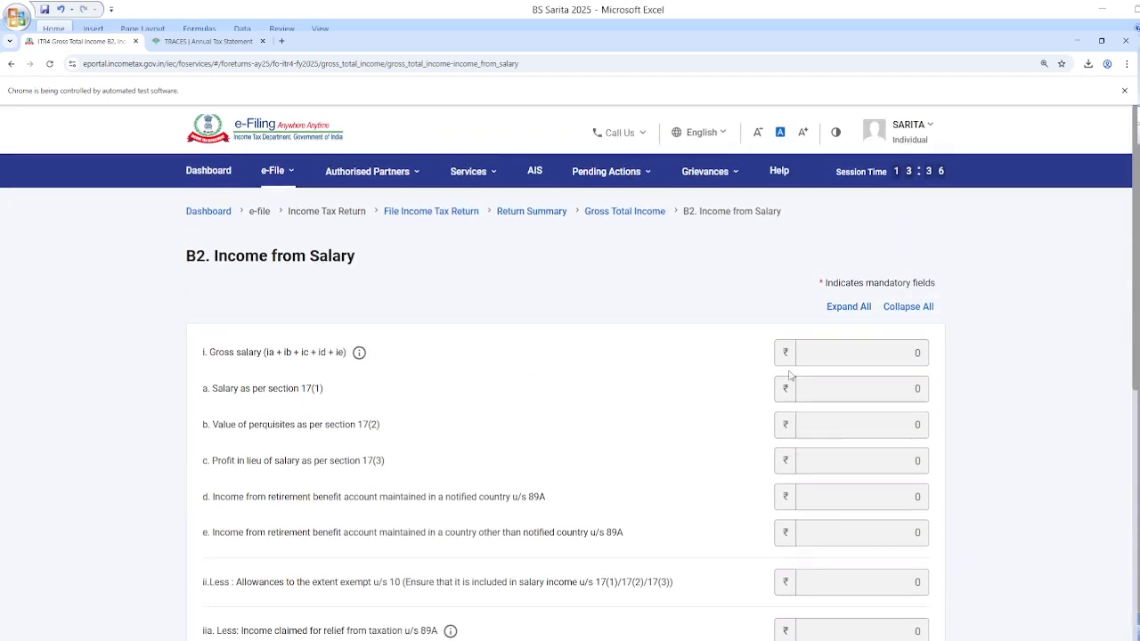
pyautogui.scroll(-2, 738, 560)
pyautogui.scroll(-4, 738, 560)
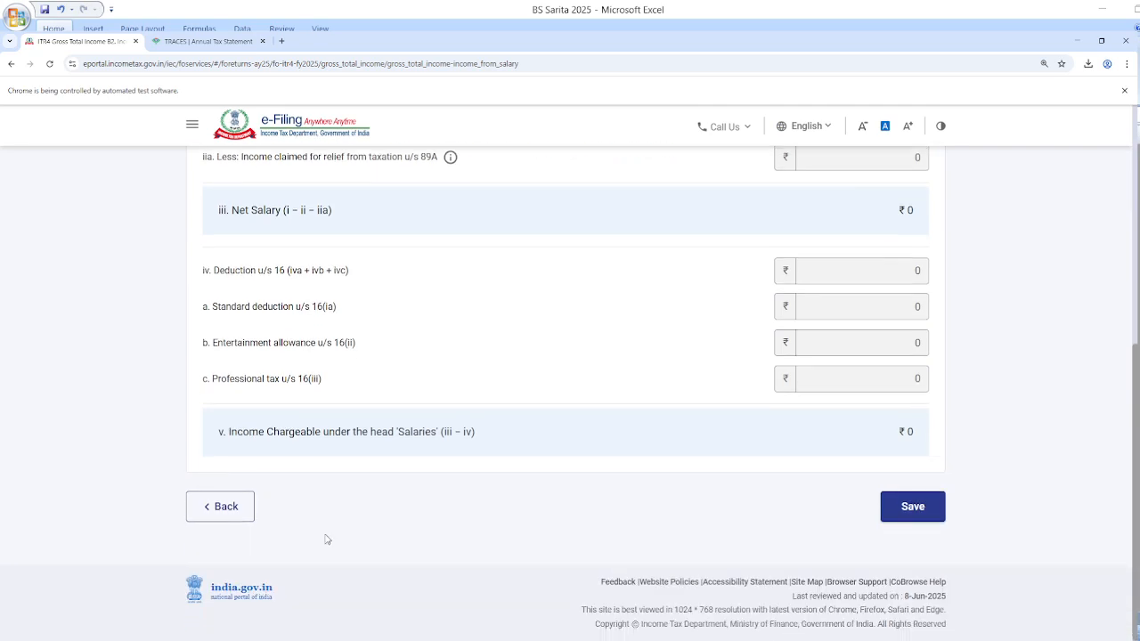
pyautogui.click(227, 516)
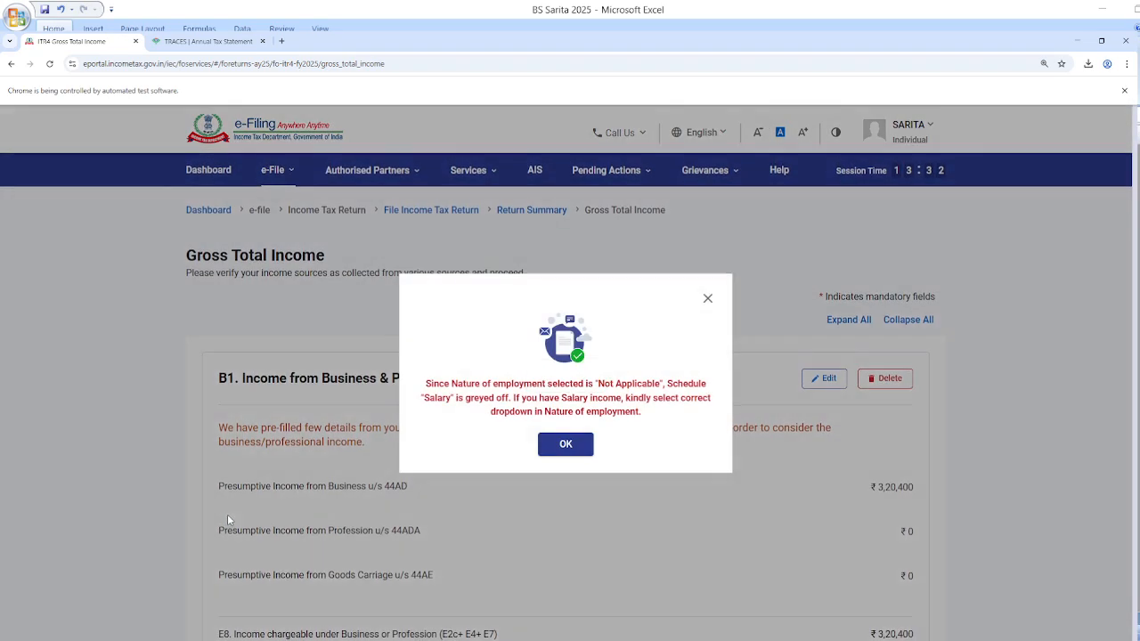
pyautogui.click(578, 445)
# - Open Income from House Property for editing, set the property type to Let Out and enter gross rent of 80000
pyautogui.scroll(-7, 580, 462)
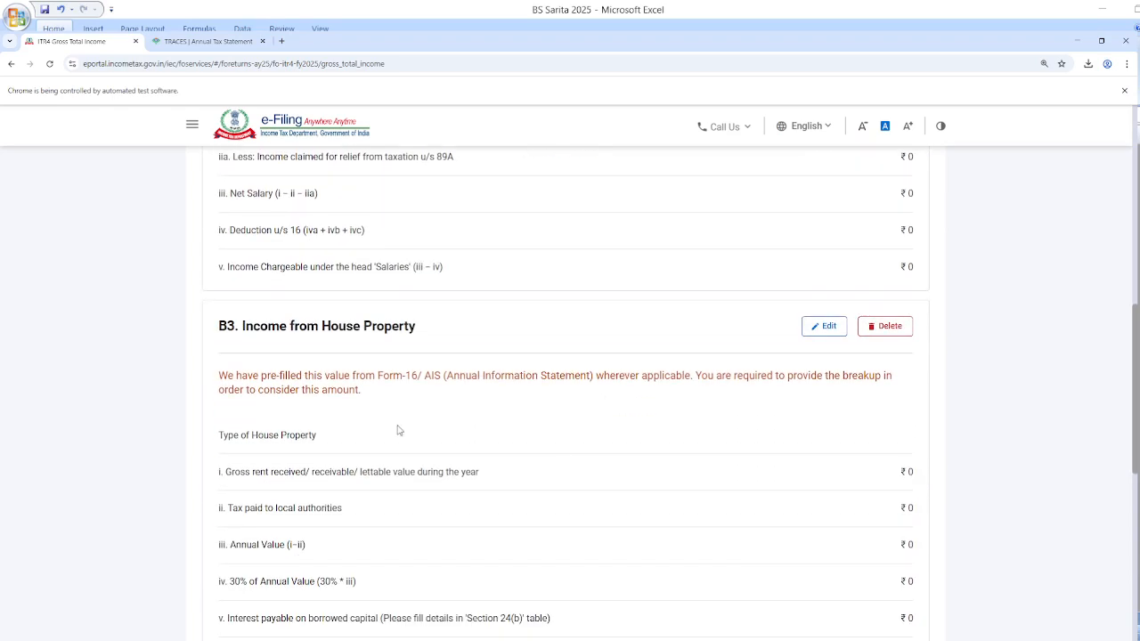
pyautogui.scroll(-1, 556, 534)
pyautogui.scroll(-1, 556, 541)
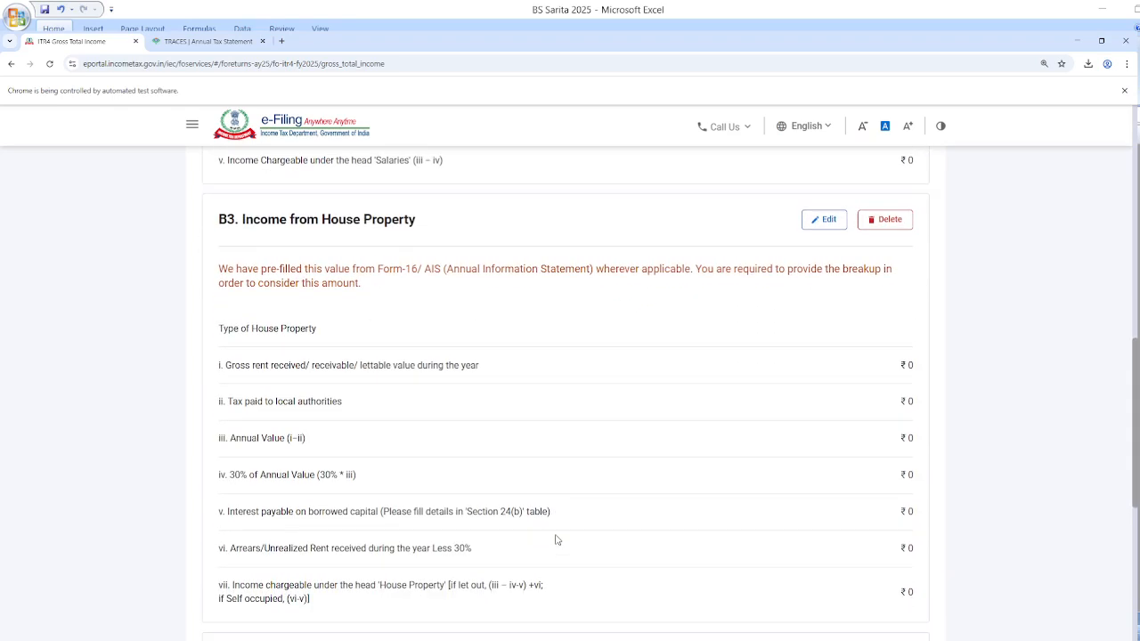
pyautogui.click(820, 225)
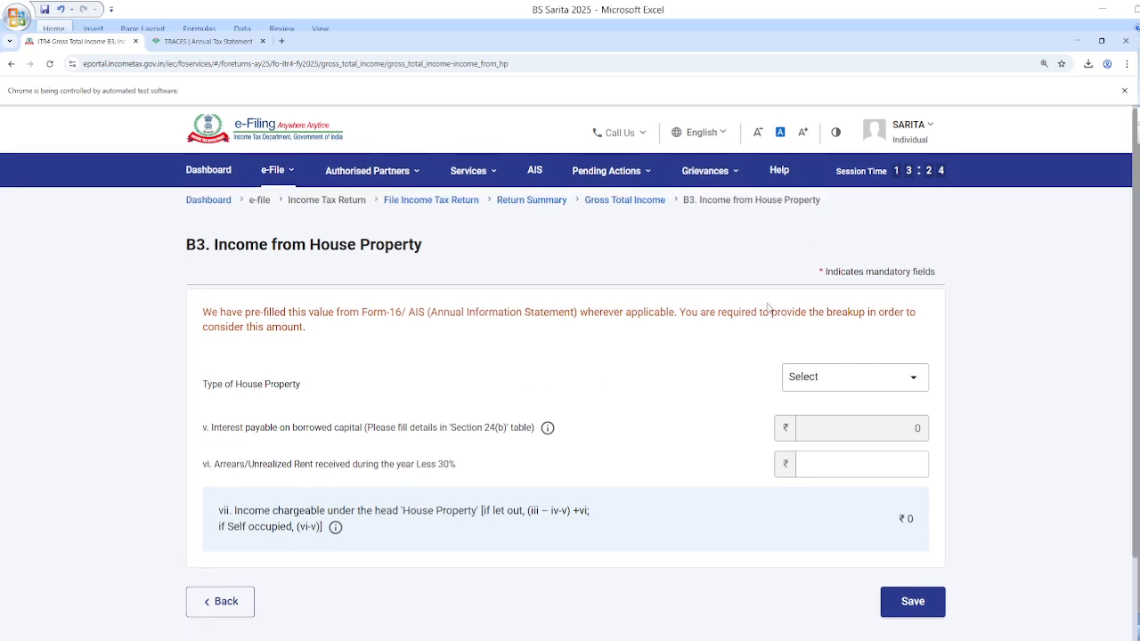
pyautogui.click(862, 377)
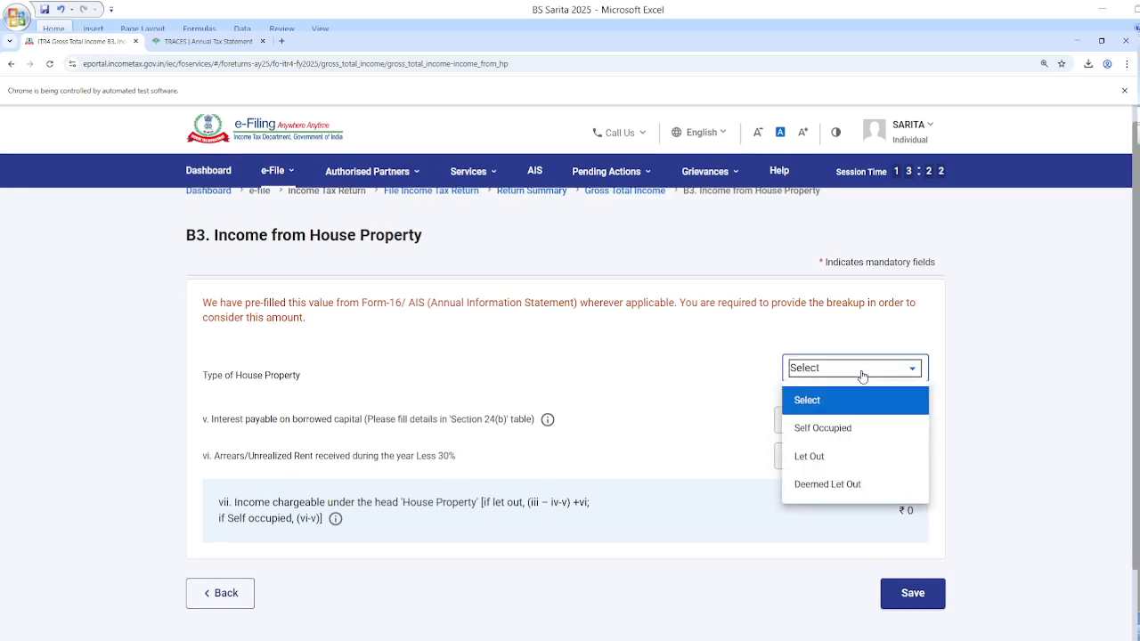
pyautogui.click(846, 457)
pyautogui.scroll(-1, 698, 517)
pyautogui.click(848, 331)
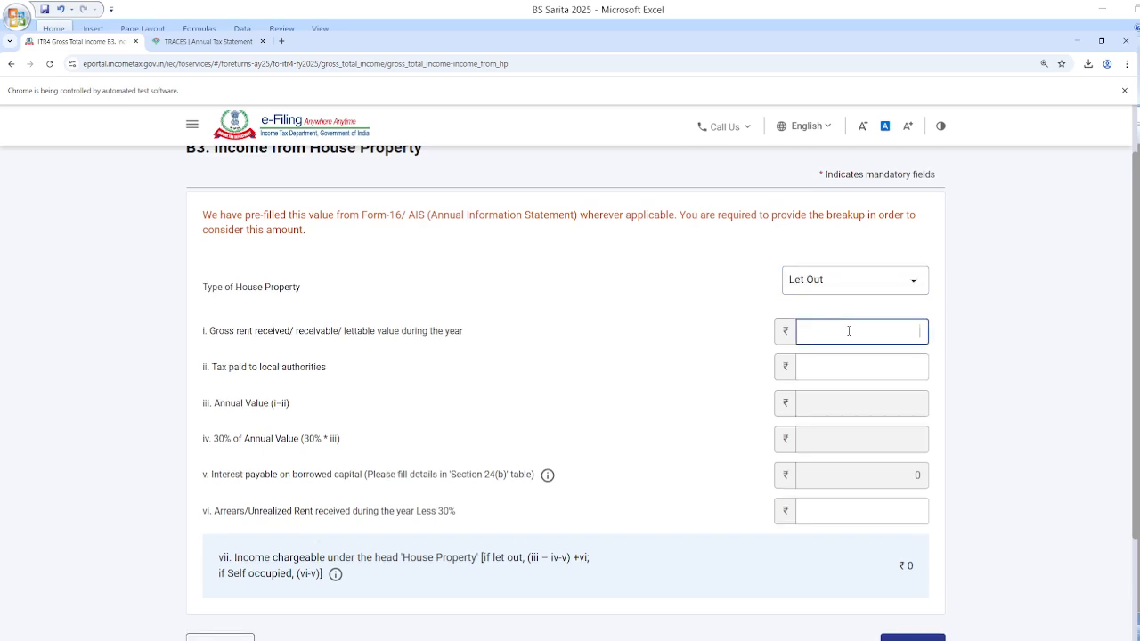
pyautogui.write('80000')
pyautogui.click(967, 343)
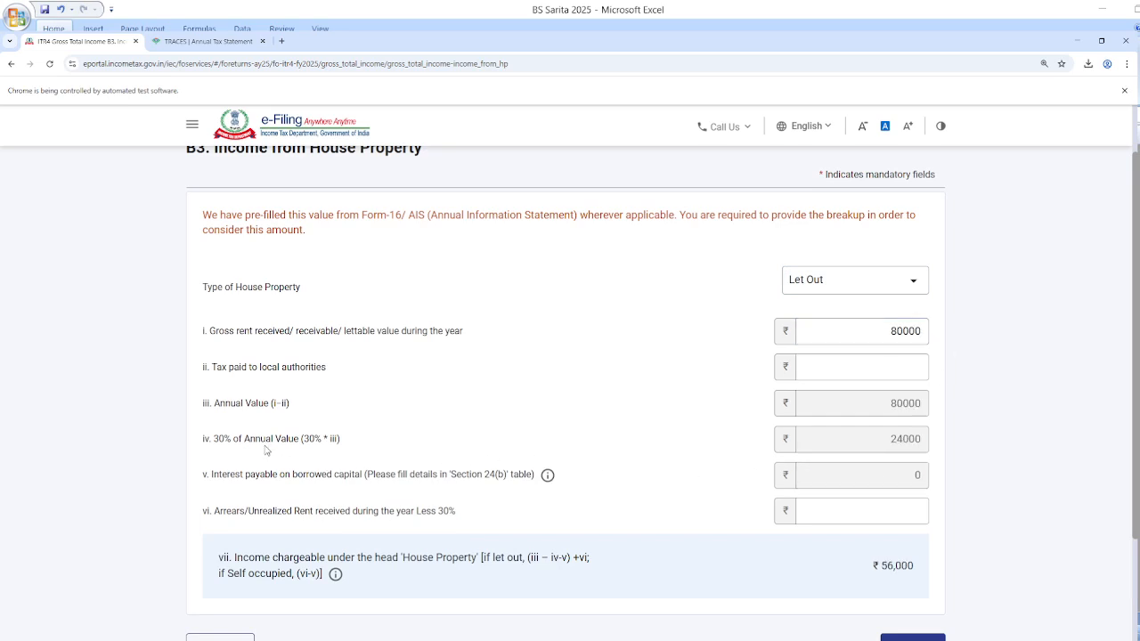
# - Review the 30% of annual value and arrears rows, save the house property income and dismiss the salary notice
pyautogui.moveTo(267, 449); pyautogui.dragTo(928, 453)
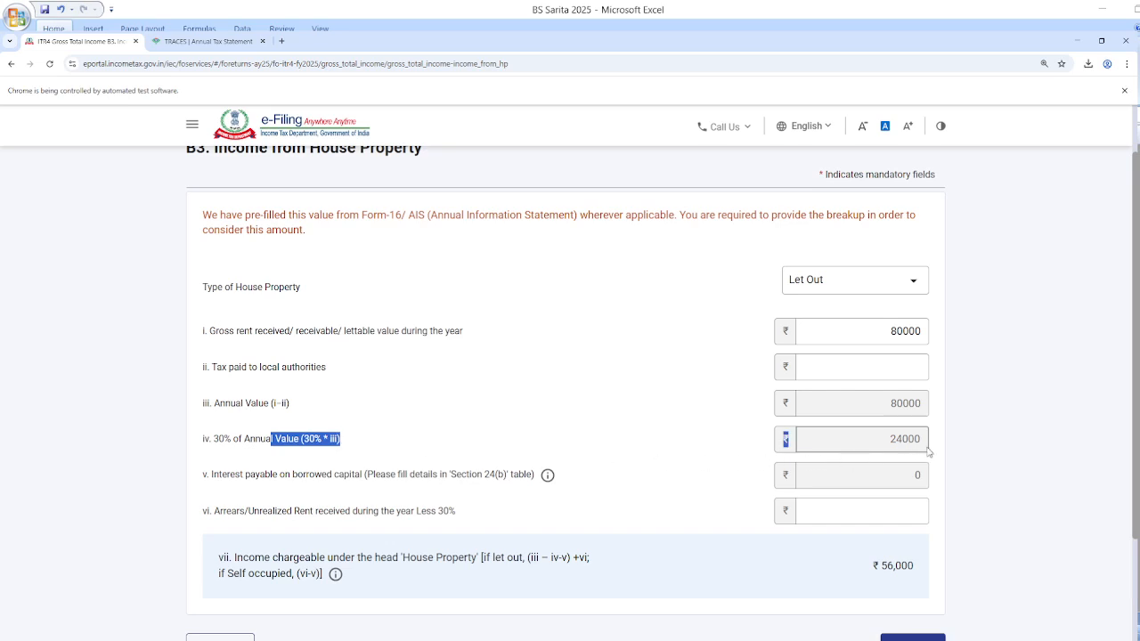
pyautogui.moveTo(324, 512); pyautogui.dragTo(396, 513)
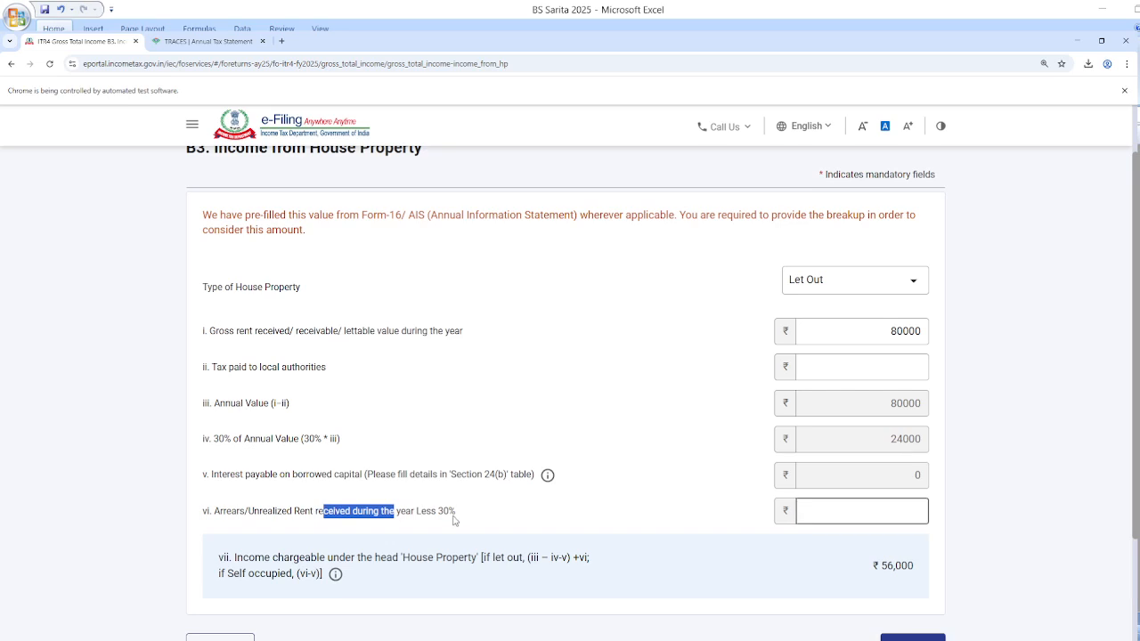
pyautogui.click(897, 515)
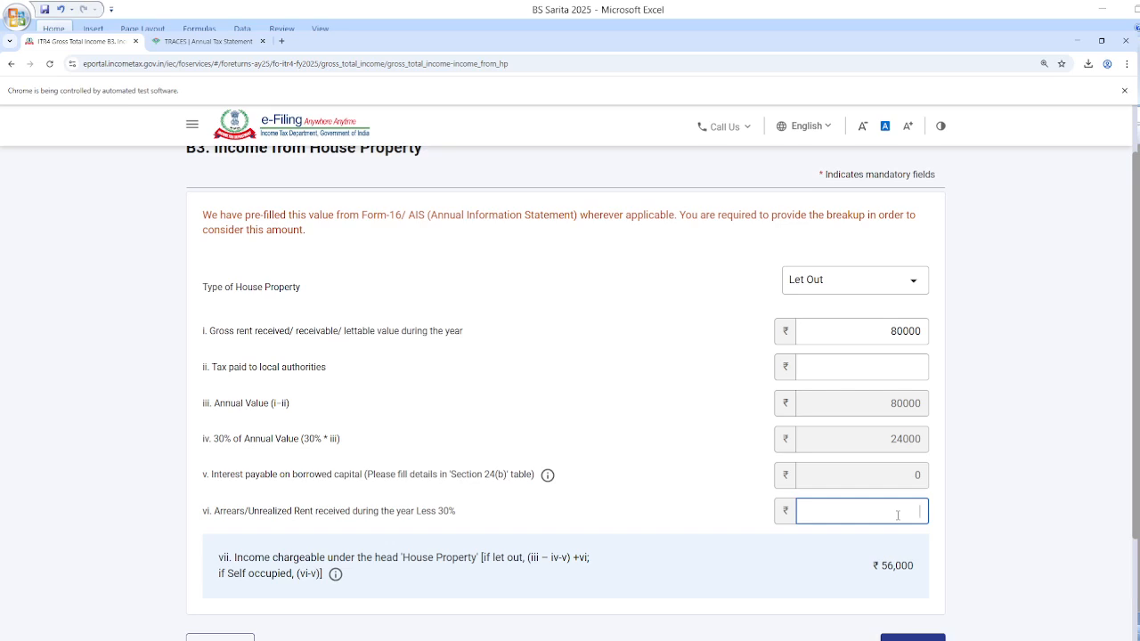
pyautogui.scroll(-2, 889, 537)
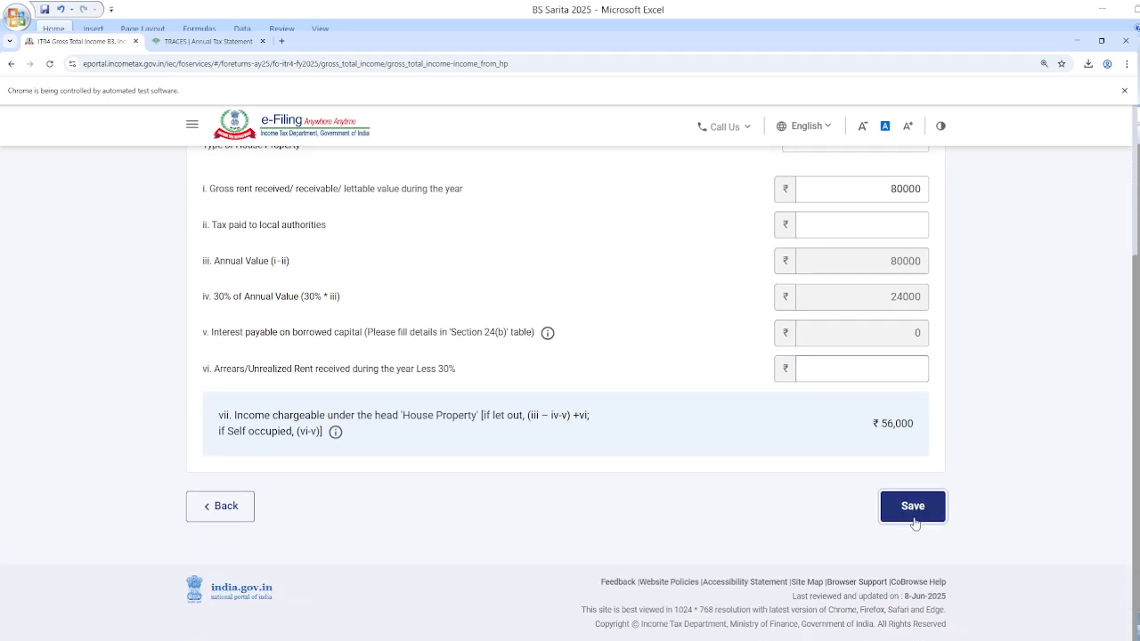
pyautogui.click(911, 504)
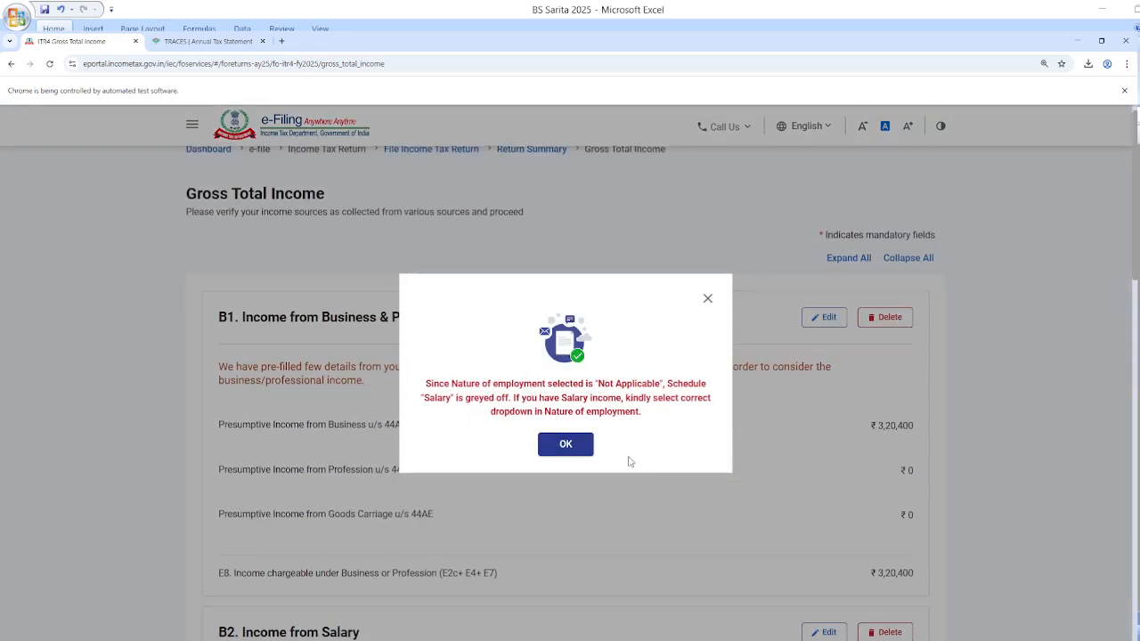
pyautogui.click(569, 447)
# - Examine the loan fields of a new section 24(b) interest on borrowed capital entry, and return to Gross Total Income without saving
pyautogui.scroll(-3, 577, 519)
pyautogui.scroll(-10, 575, 520)
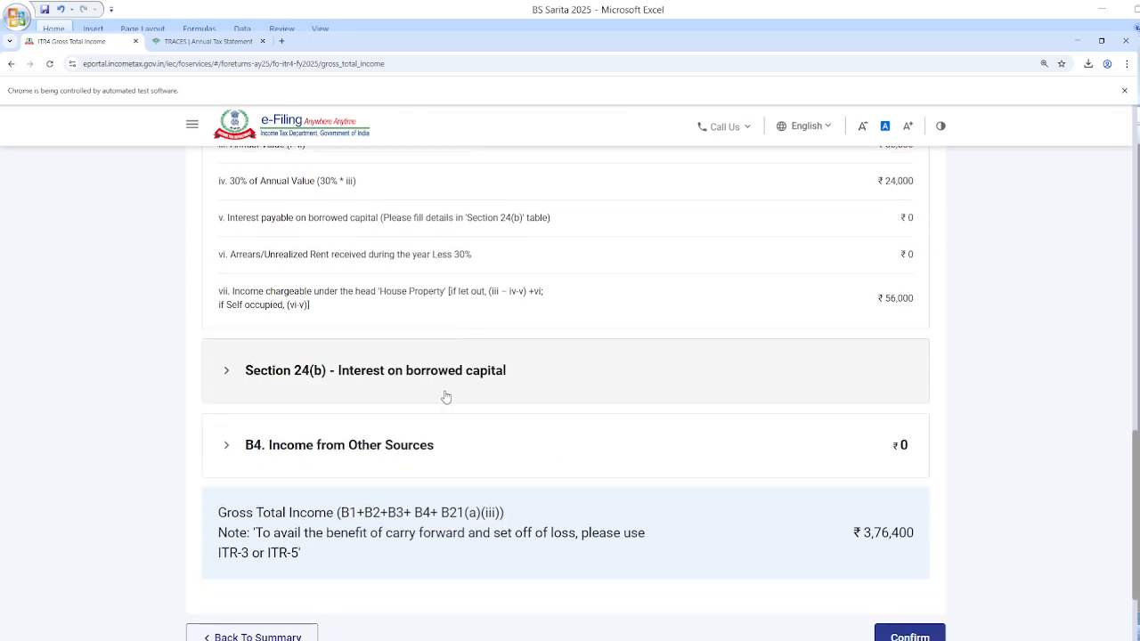
pyautogui.click(448, 383)
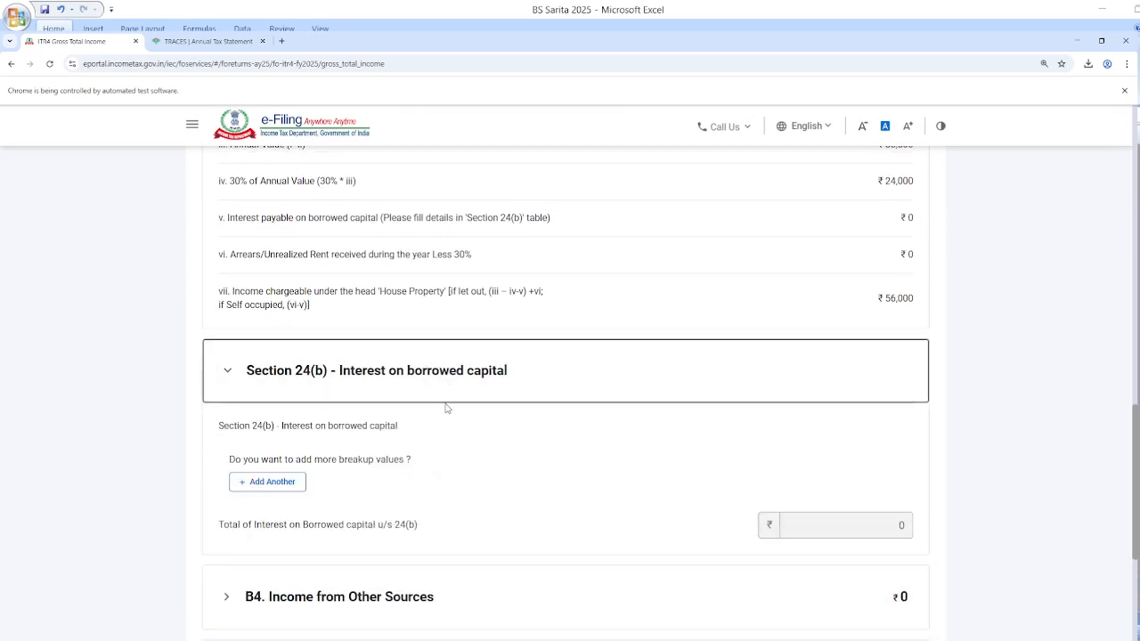
pyautogui.scroll(-1, 439, 401)
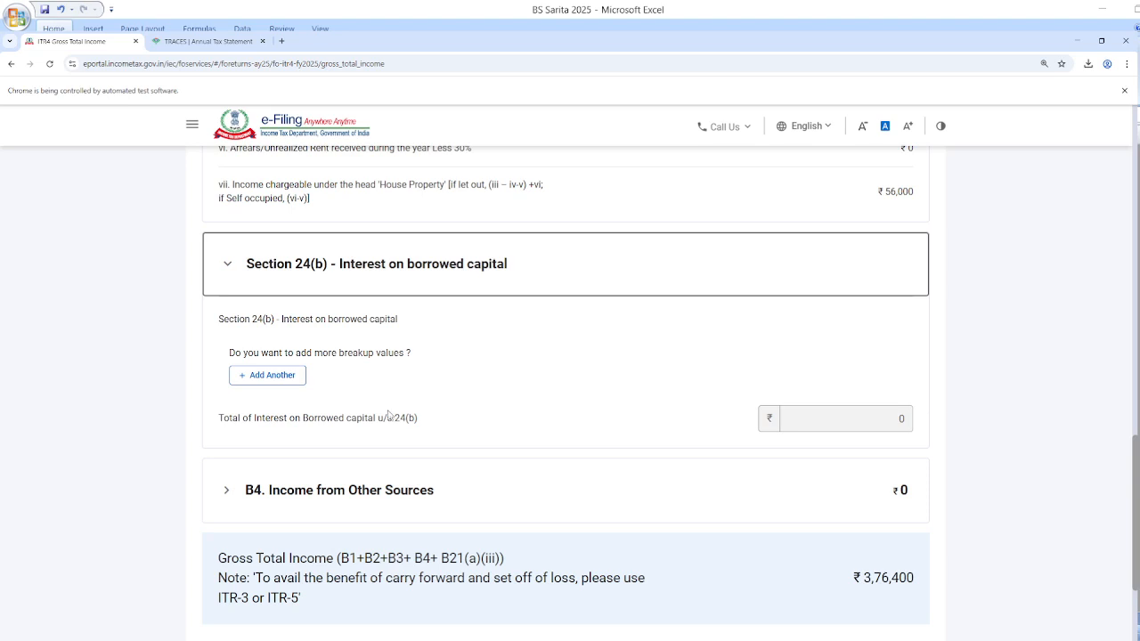
pyautogui.click(257, 381)
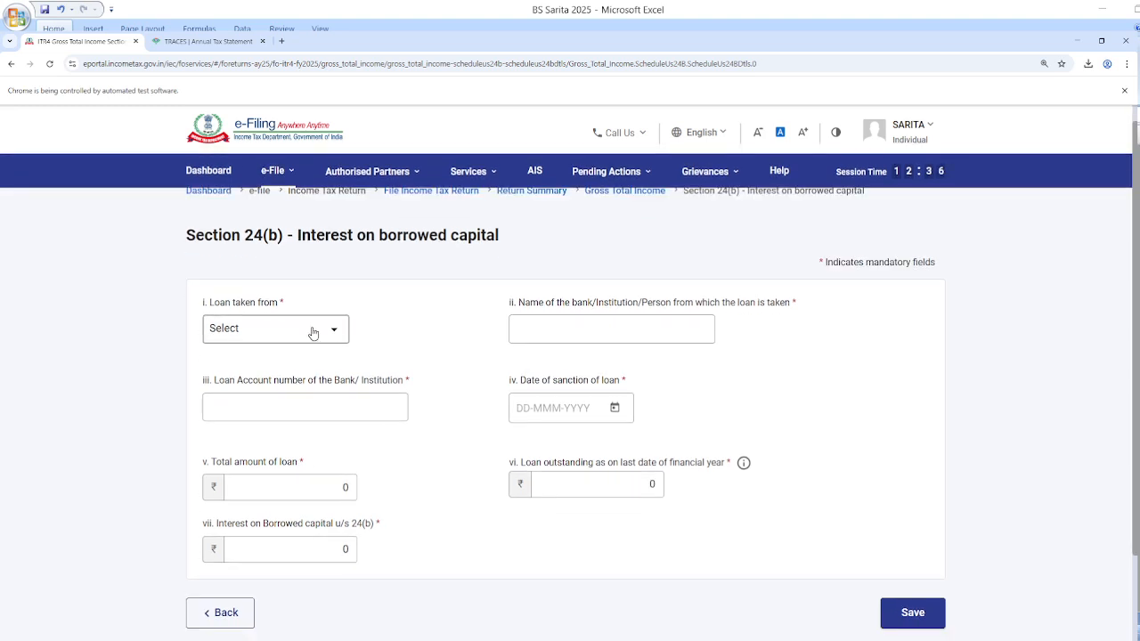
pyautogui.click(313, 331)
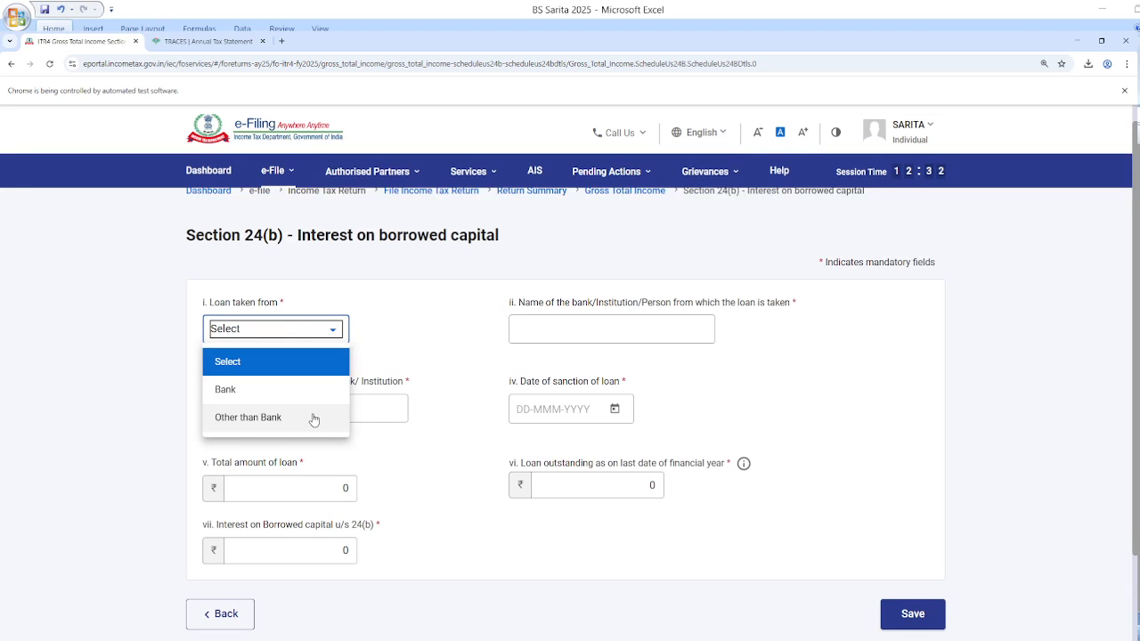
pyautogui.click(622, 322)
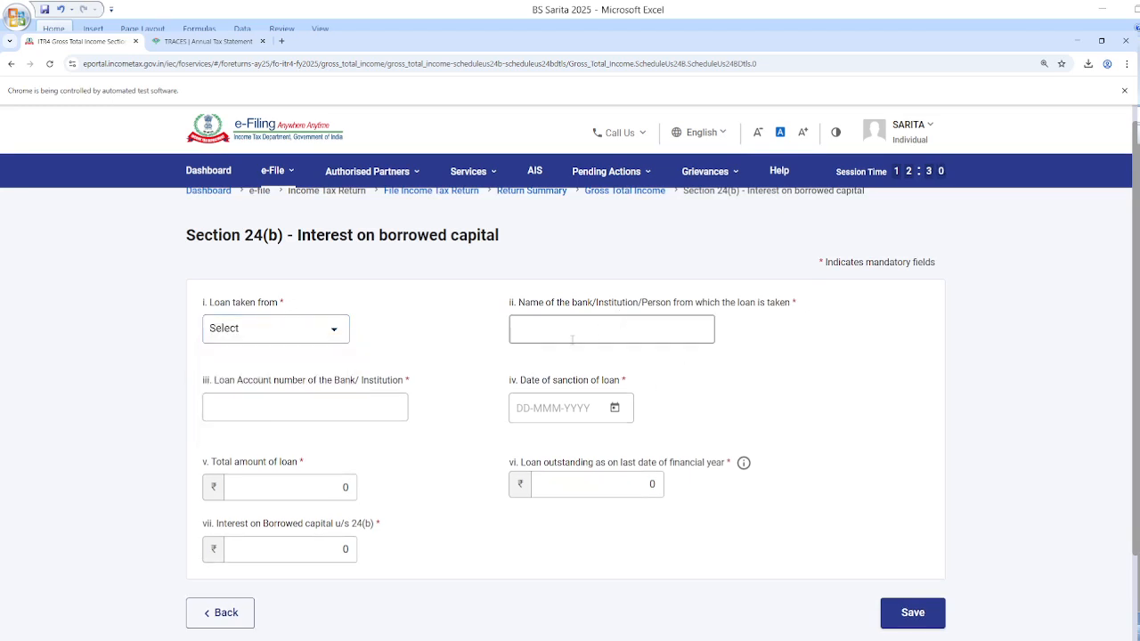
pyautogui.click(318, 411)
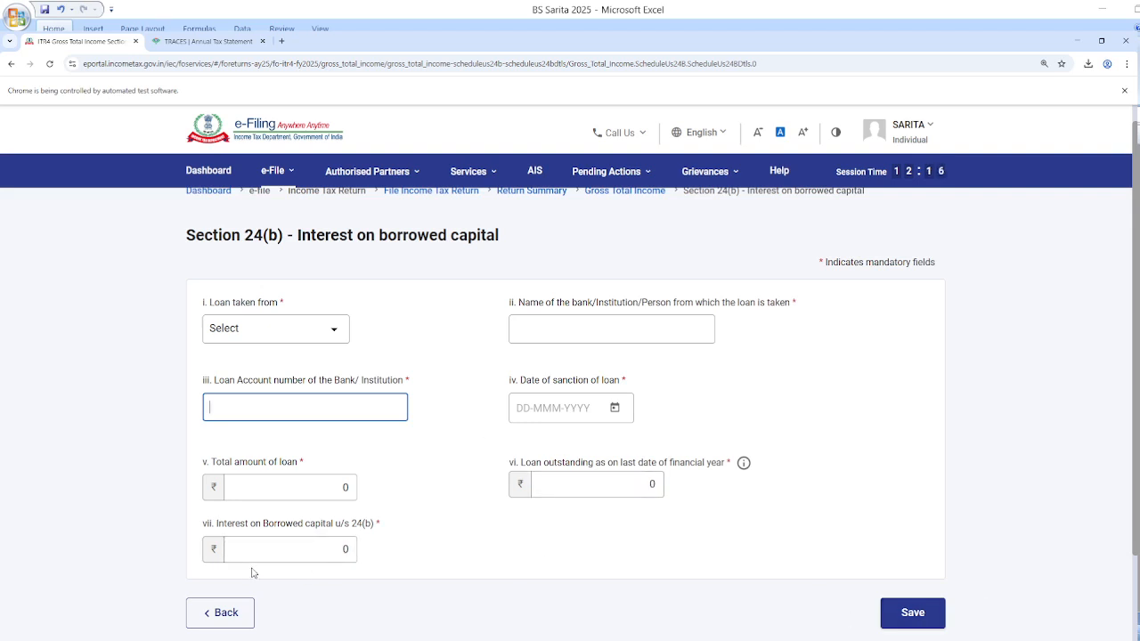
pyautogui.click(229, 614)
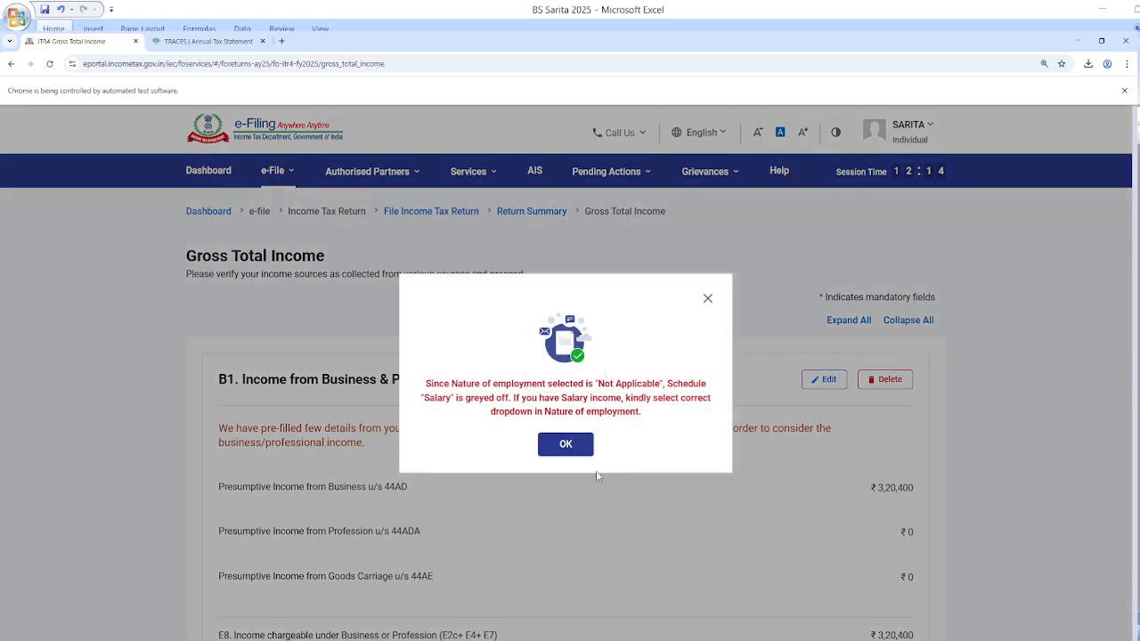
pyautogui.click(568, 445)
# - Look through the nature-of-income options of a new Income from Other Sources entry, and return to Gross Total Income without saving
pyautogui.scroll(-2, 569, 521)
pyautogui.scroll(-10, 569, 521)
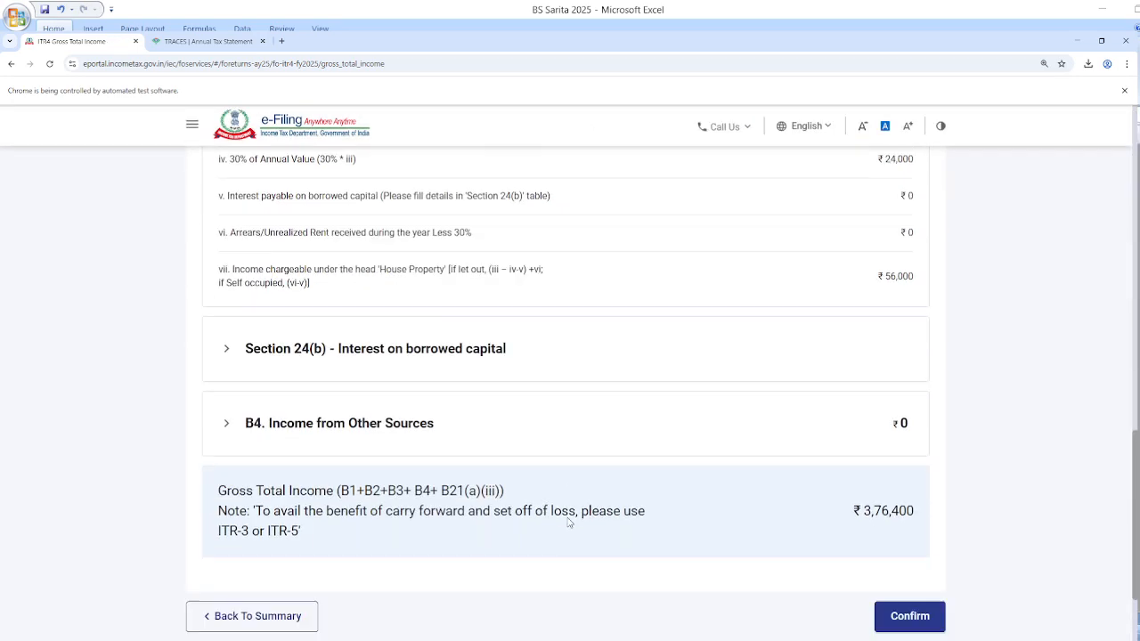
pyautogui.click(384, 364)
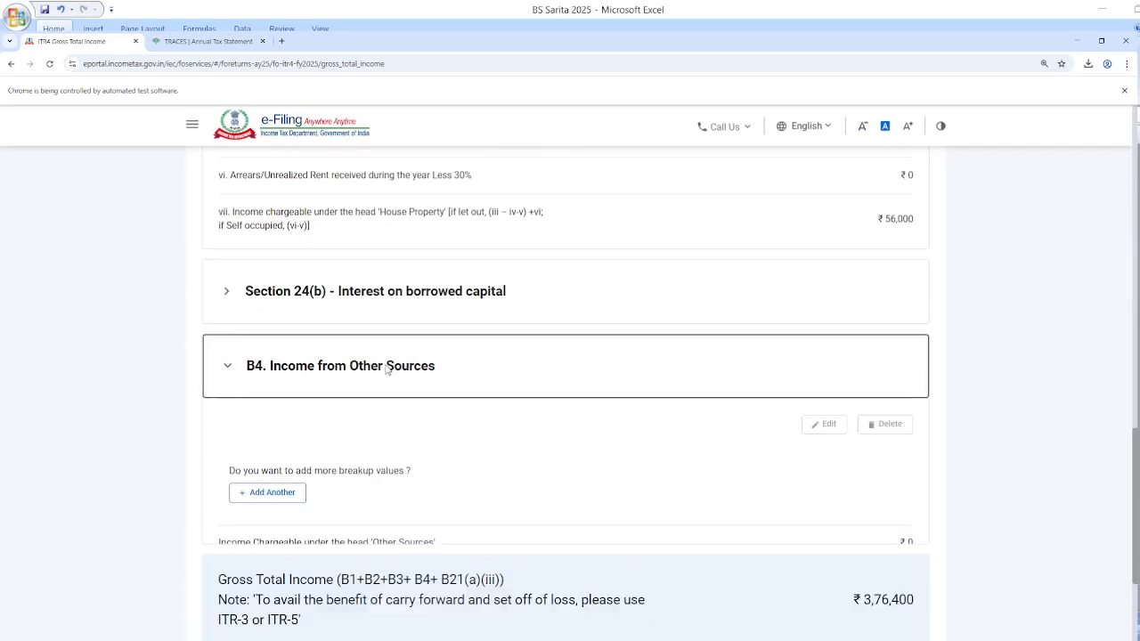
pyautogui.click(271, 492)
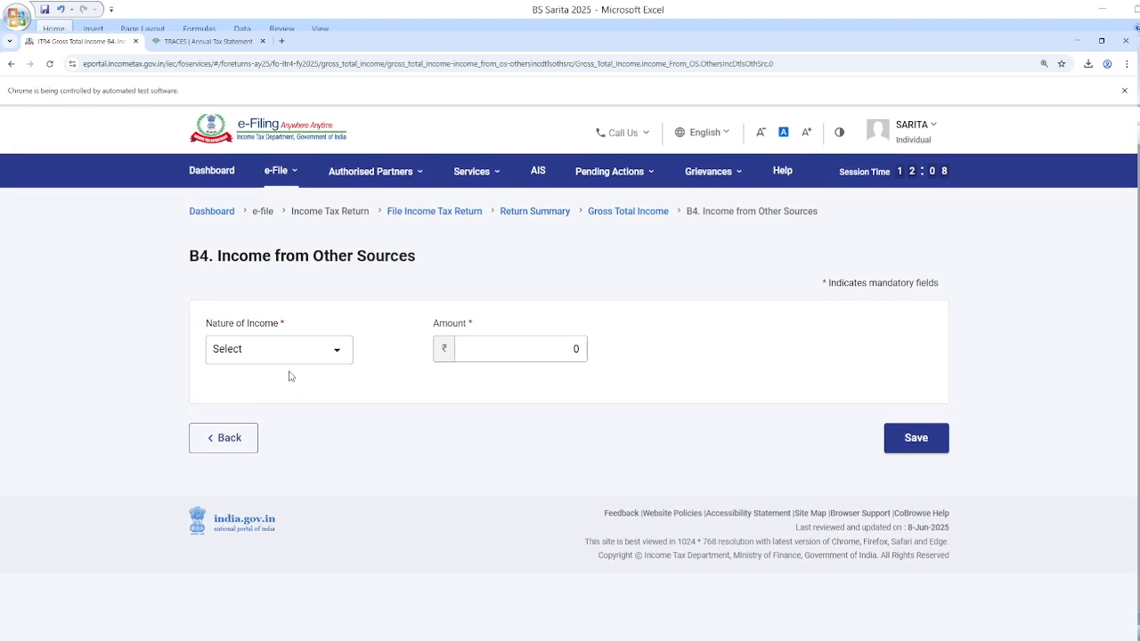
pyautogui.click(302, 356)
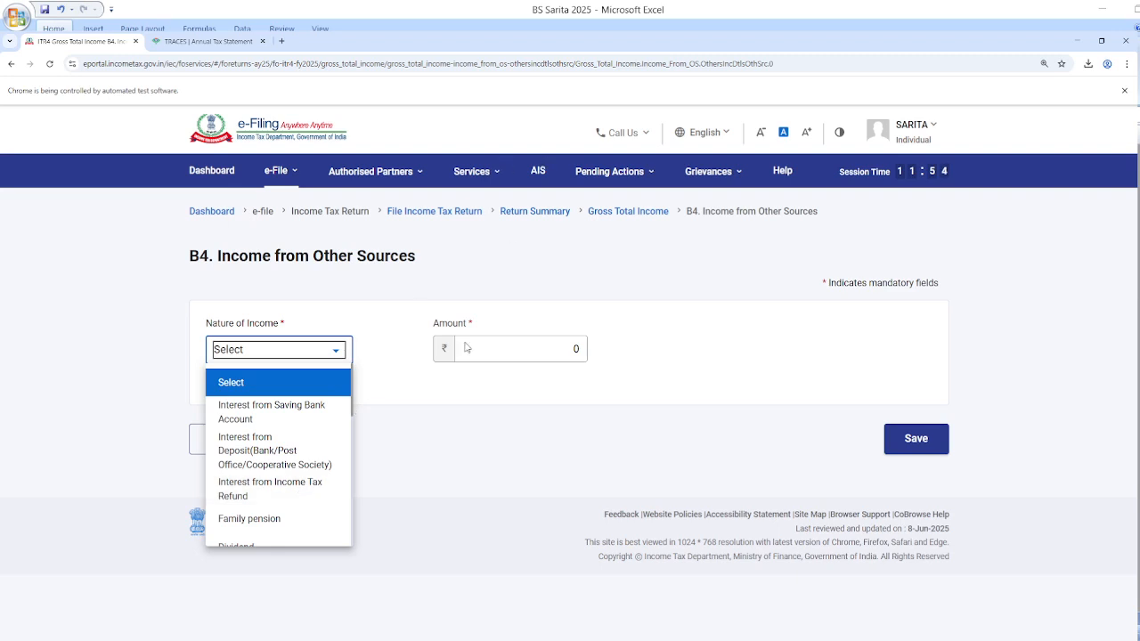
pyautogui.click(306, 492)
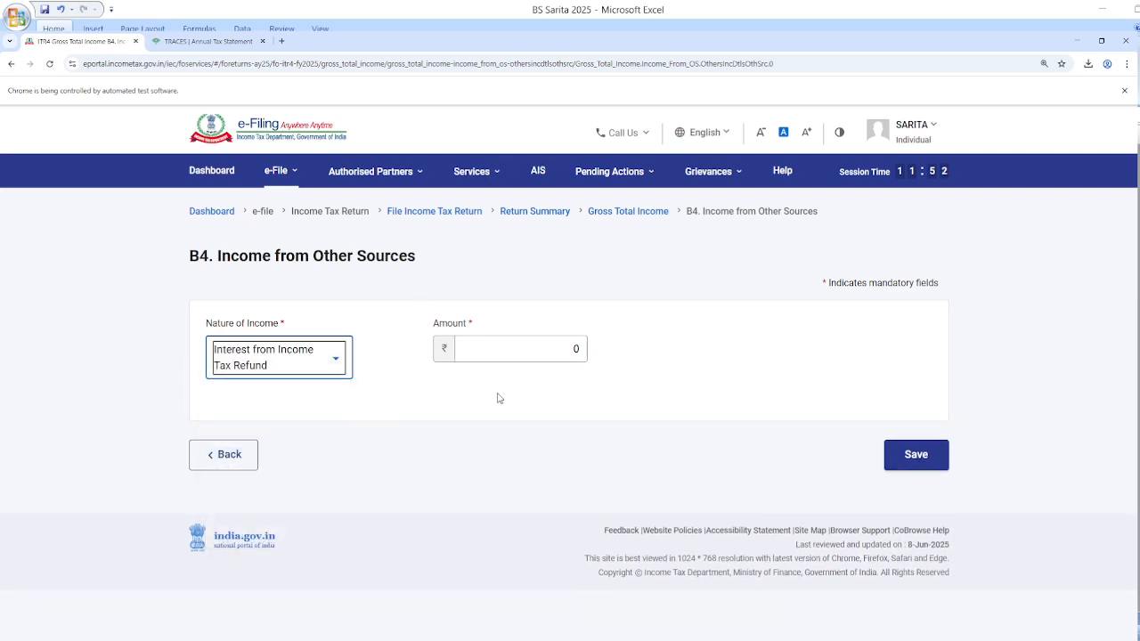
pyautogui.click(273, 365)
pyautogui.scroll(-5, 272, 476)
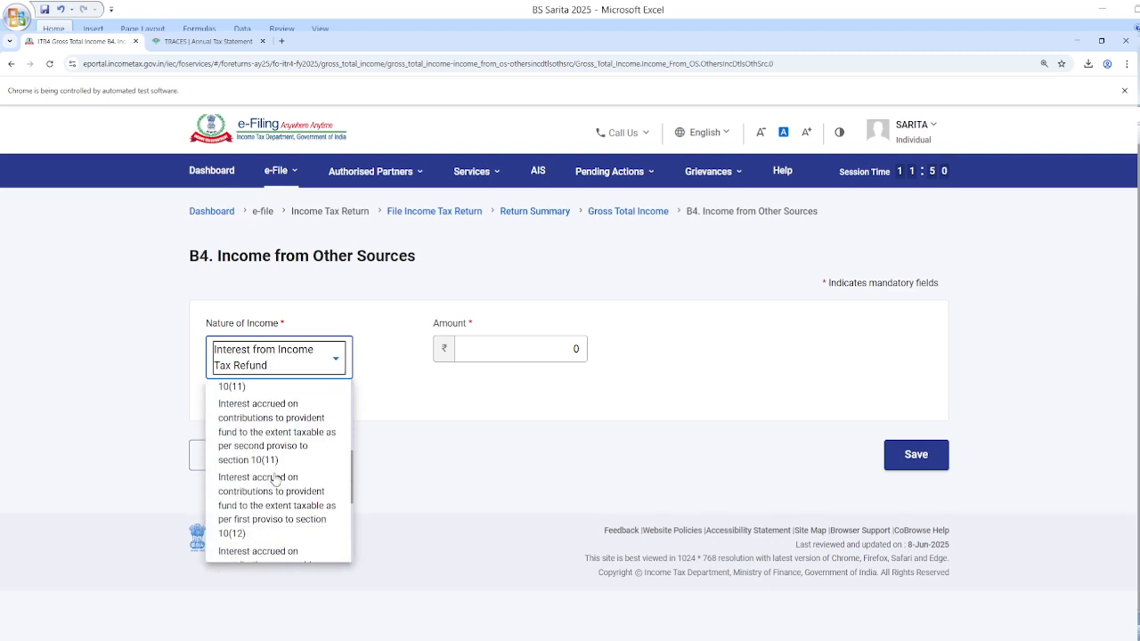
pyautogui.click(488, 382)
pyautogui.click(231, 453)
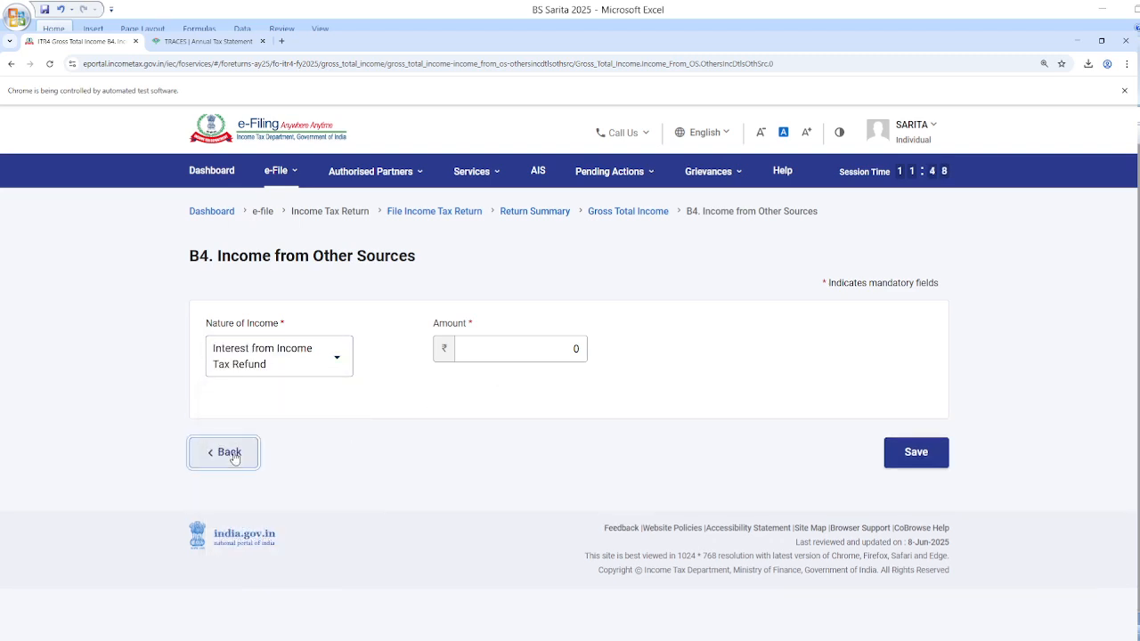
pyautogui.click(573, 451)
# - Confirm the Gross Total Income schedule and open Disclosure Exempt Income from the return summary
pyautogui.scroll(-15, 573, 453)
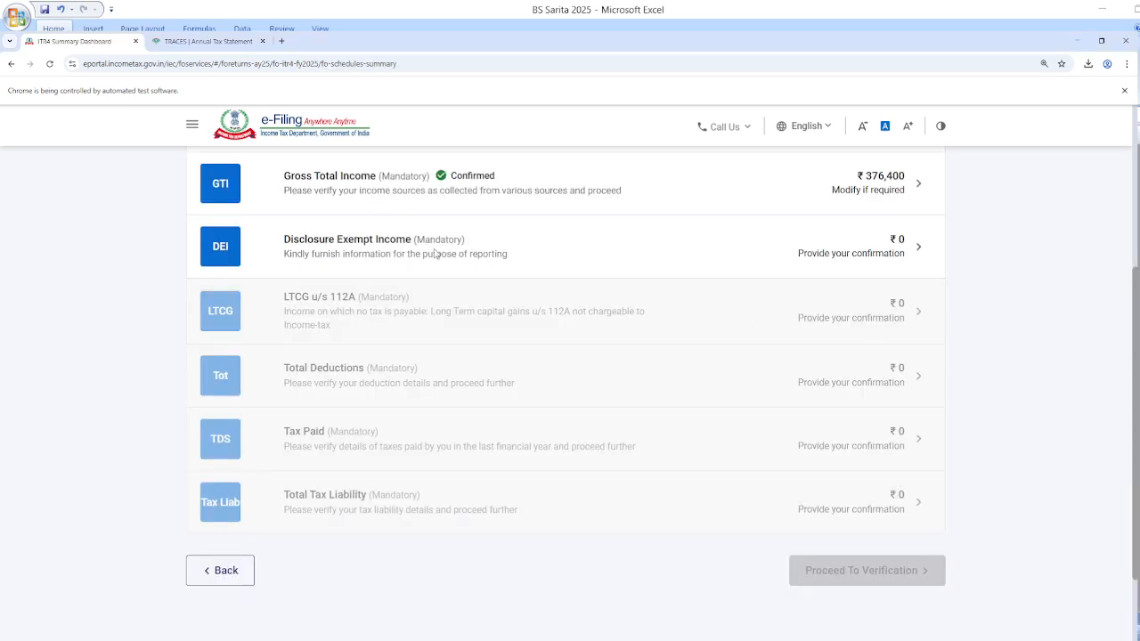
pyautogui.click(549, 256)
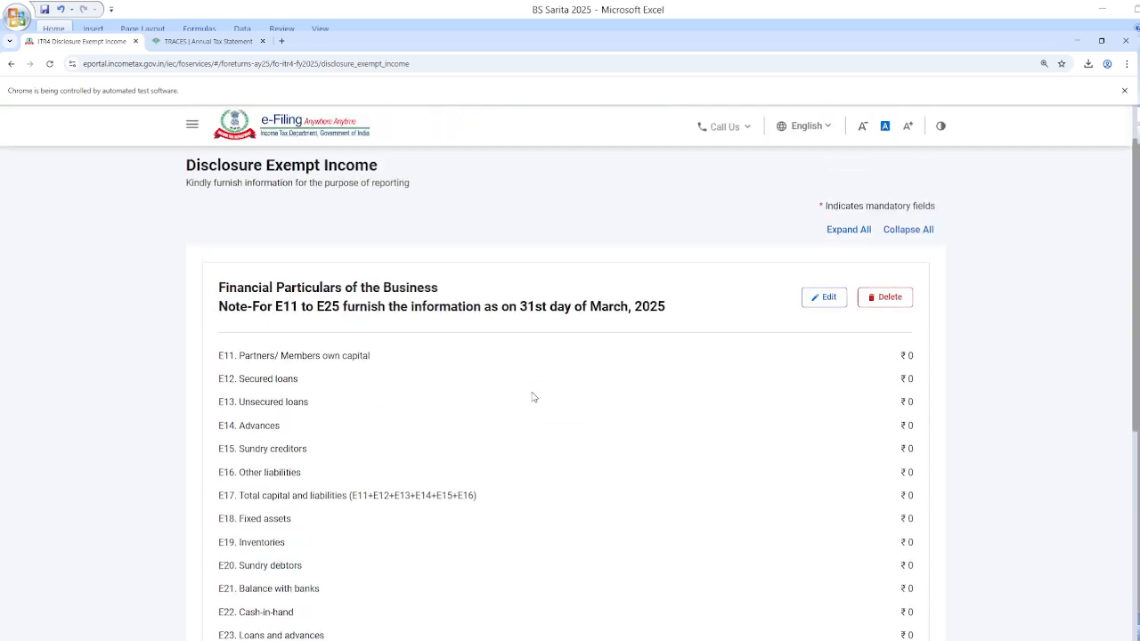
# - Review the business's financial particulars E11 to E25, and switch to the 31.03.2025 accounts workbook in Excel
pyautogui.scroll(-1, 532, 397)
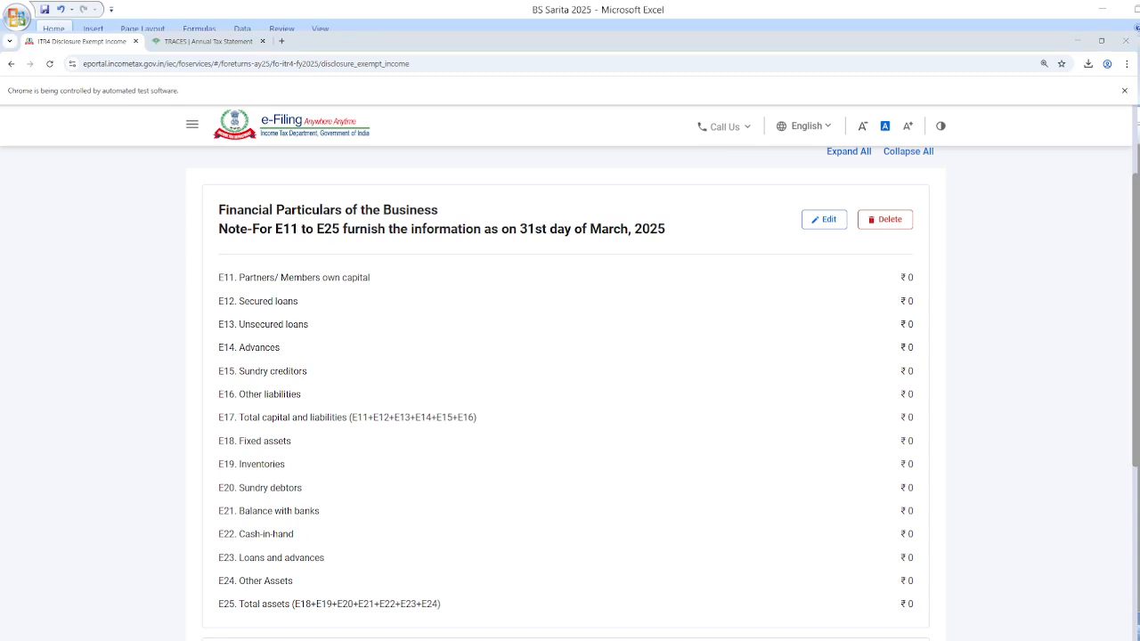
pyautogui.hotkey('alt', 'Tab')
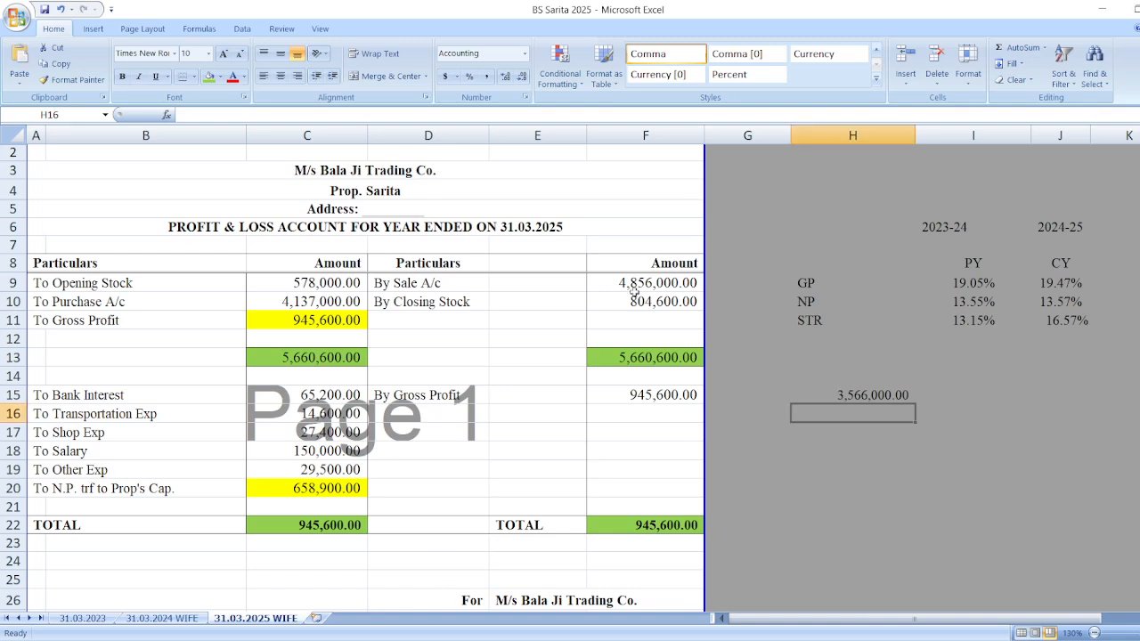
# - Review the 31.03.2025 profit and loss account, capital account and balance sheet, and return to the e-Filing portal in Chrome
pyautogui.moveTo(38, 282); pyautogui.dragTo(659, 520)
pyautogui.scroll(-10, 465, 542)
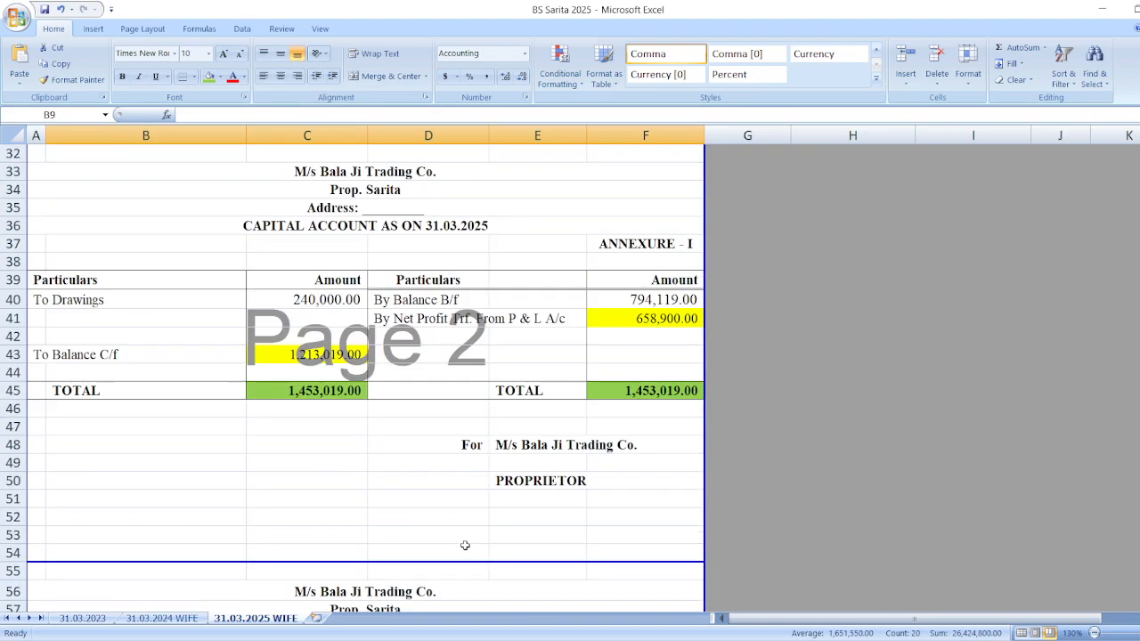
pyautogui.scroll(-7, 482, 550)
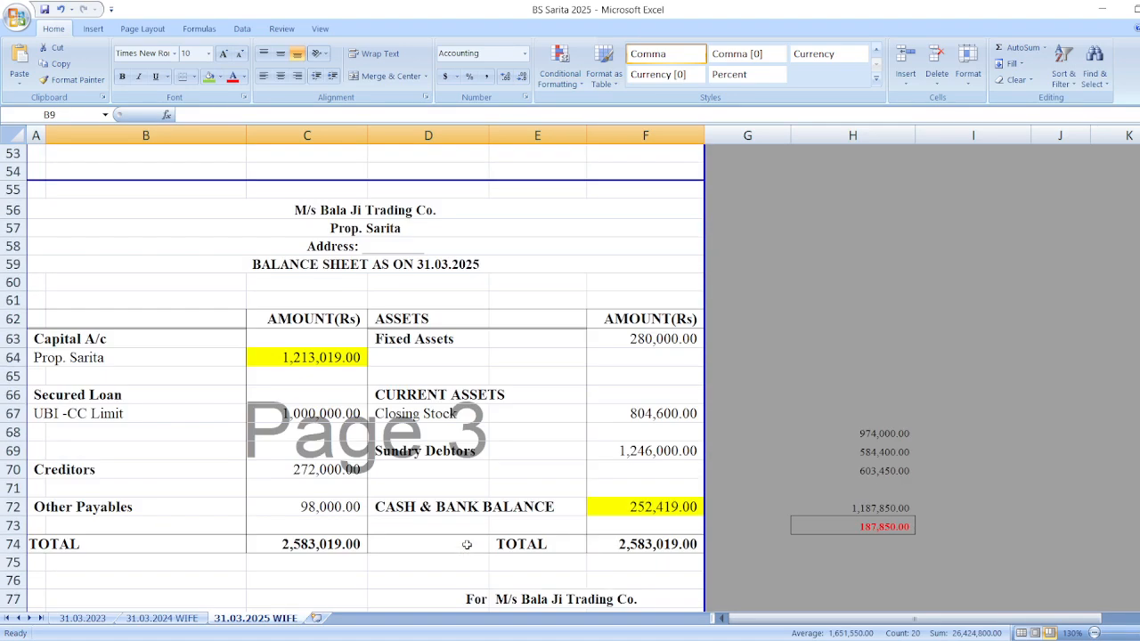
pyautogui.scroll(-1, 353, 359)
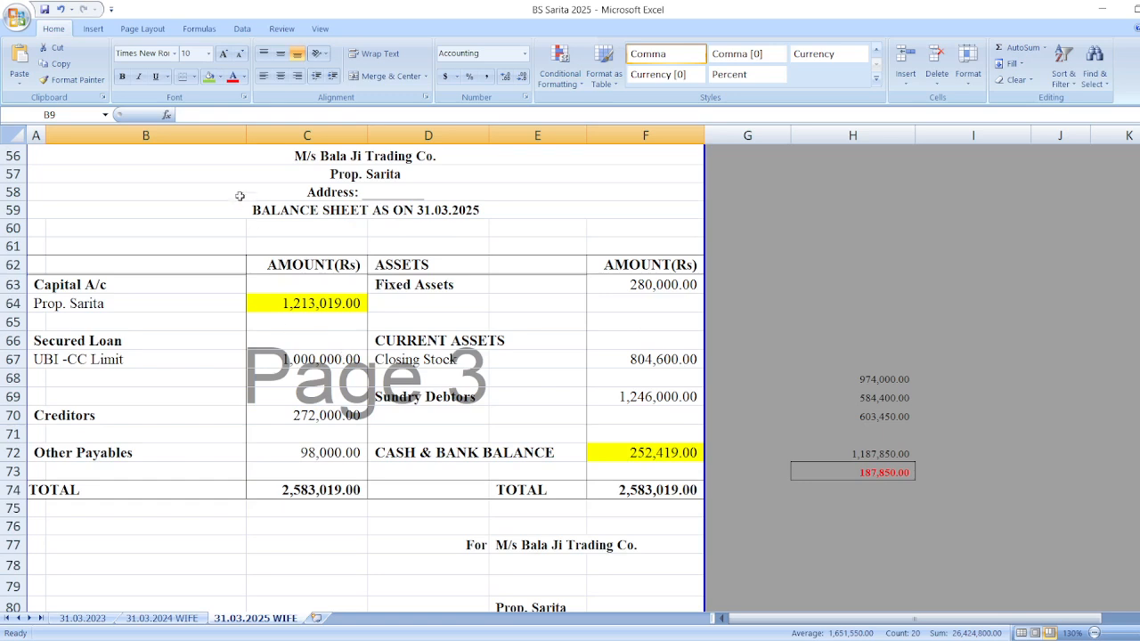
pyautogui.moveTo(238, 210); pyautogui.dragTo(243, 570)
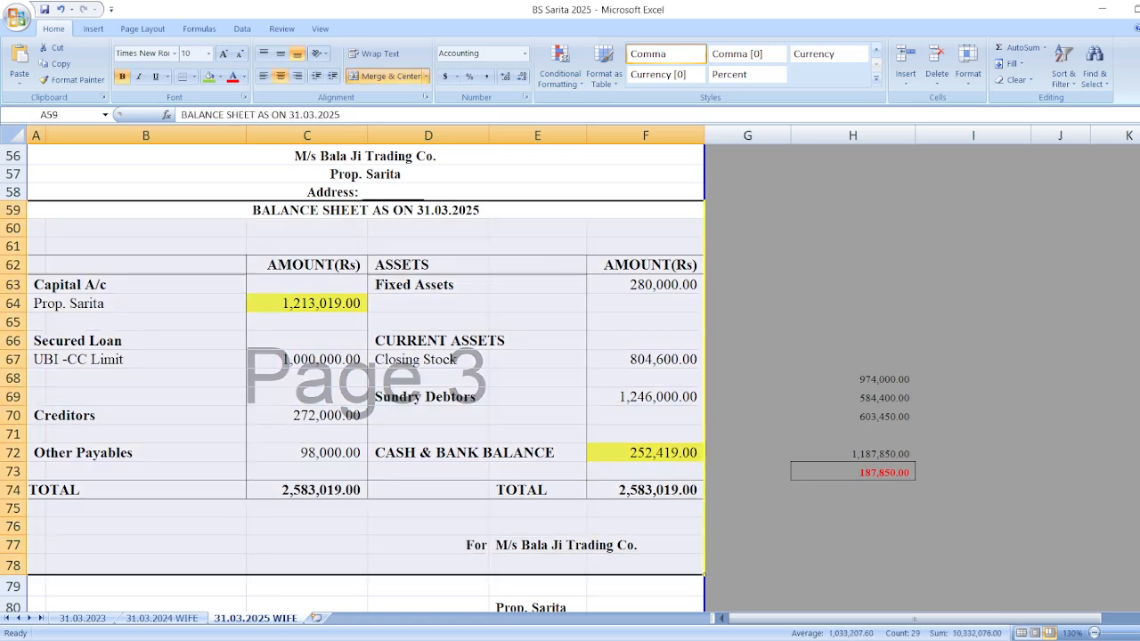
pyautogui.hotkey('ctrl', 'p')
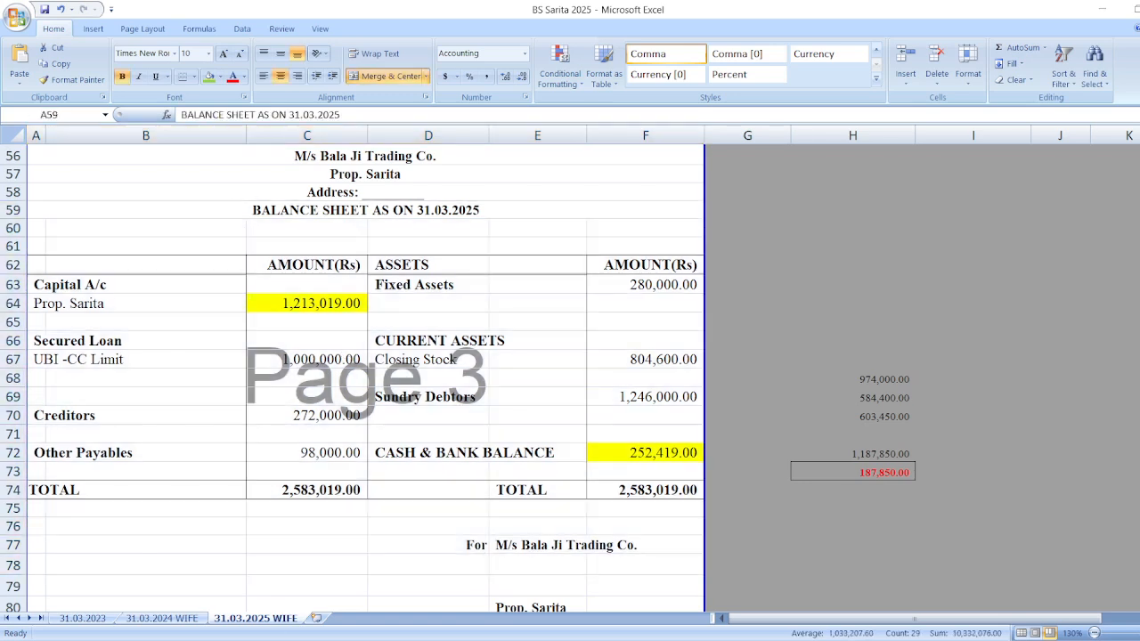
pyautogui.hotkey('alt', 'Tab')
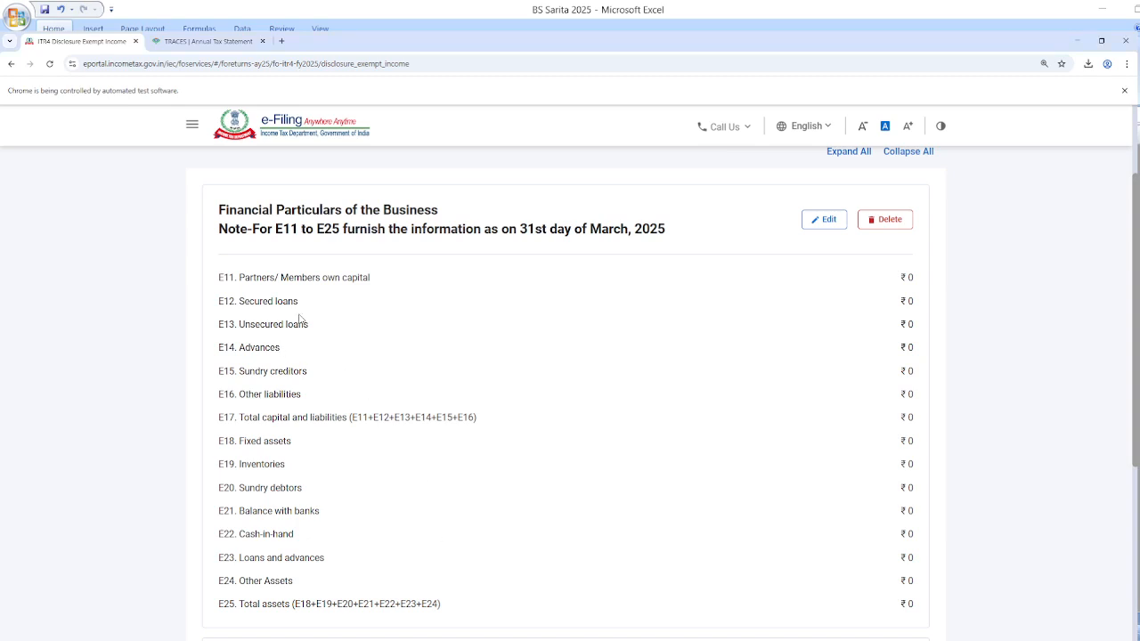
# - Fill in the business's financial particulars: capital 1213019, secured loans 1000000, creditors 272000, other liabilities 98000, fixed assets 280000, inventories 804600, debtors 1246000, cash 252419, and save them
pyautogui.click(826, 220)
pyautogui.scroll(-3, 745, 407)
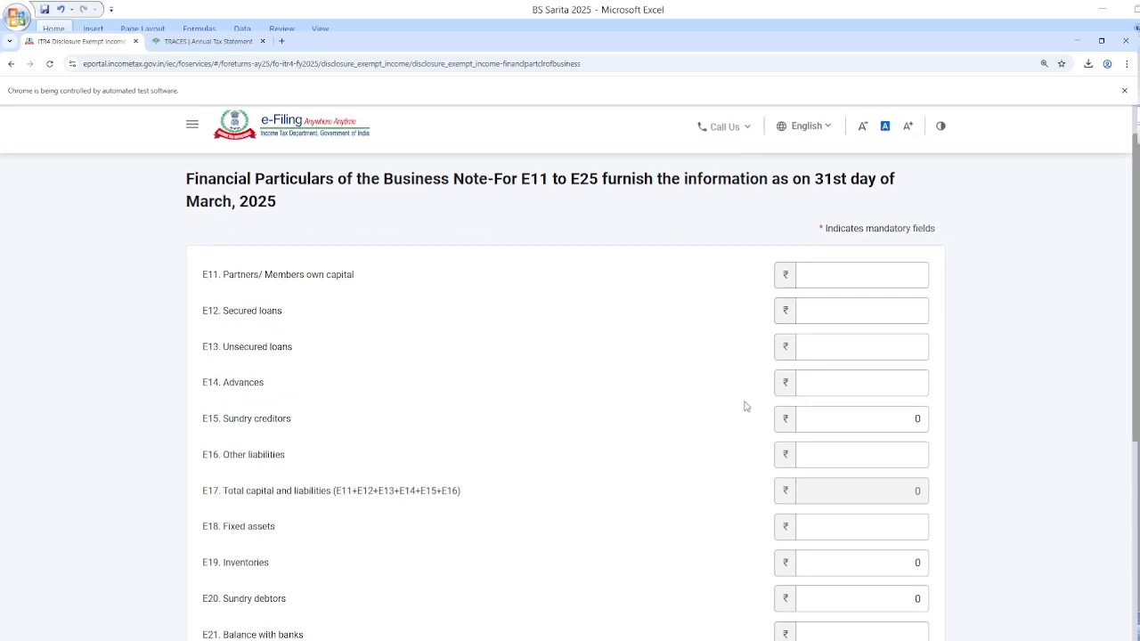
pyautogui.scroll(1, 745, 407)
pyautogui.click(909, 212)
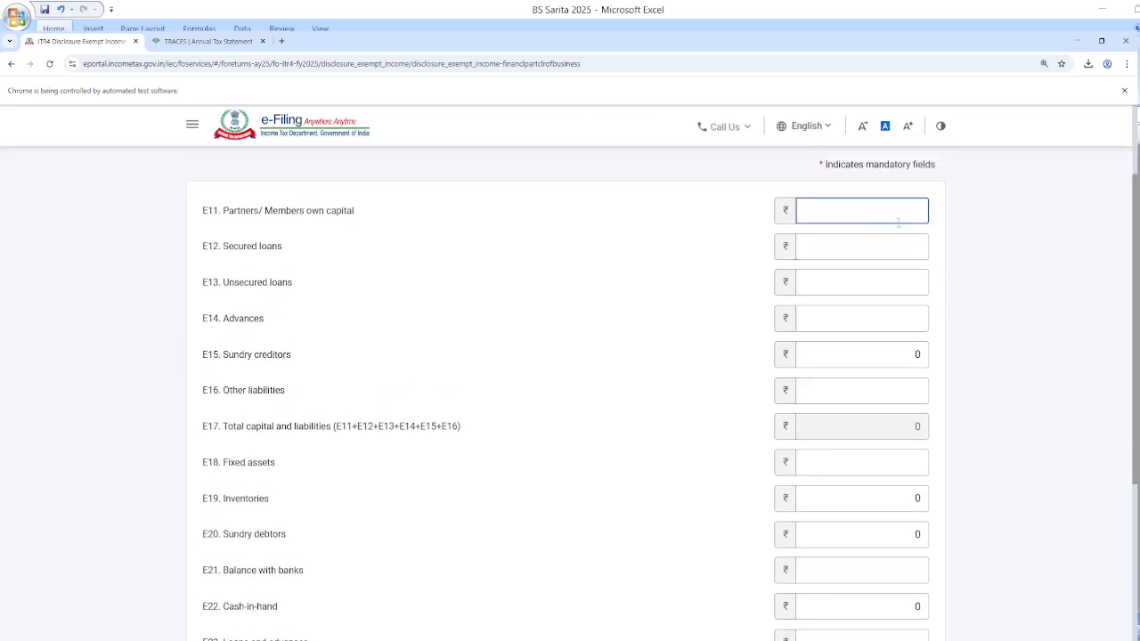
pyautogui.click(890, 282)
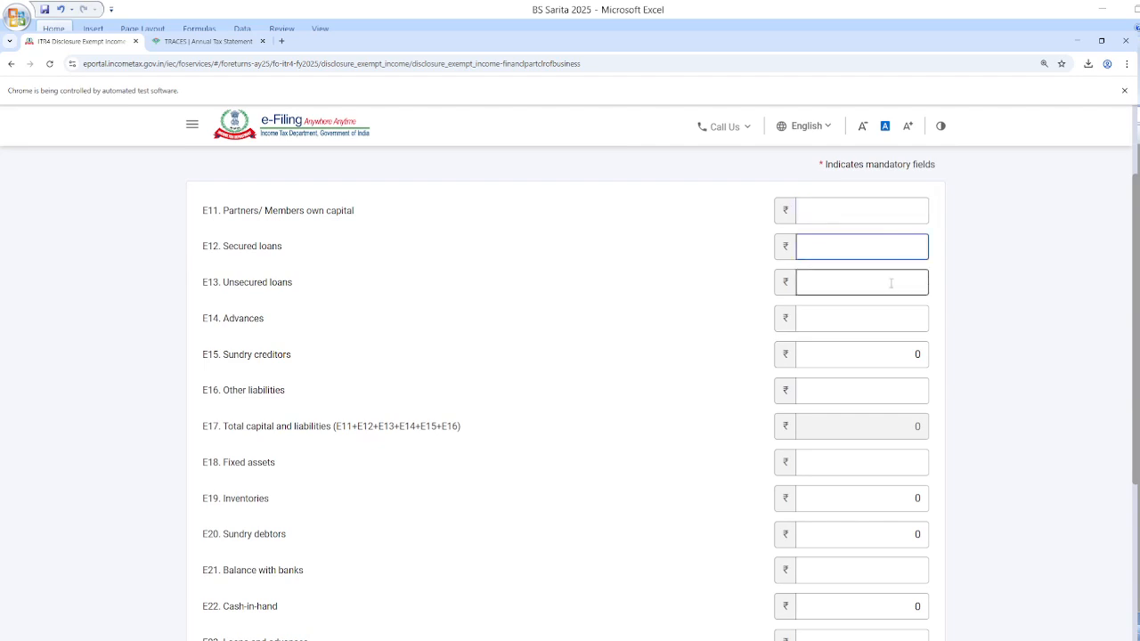
pyautogui.scroll(-1, 397, 483)
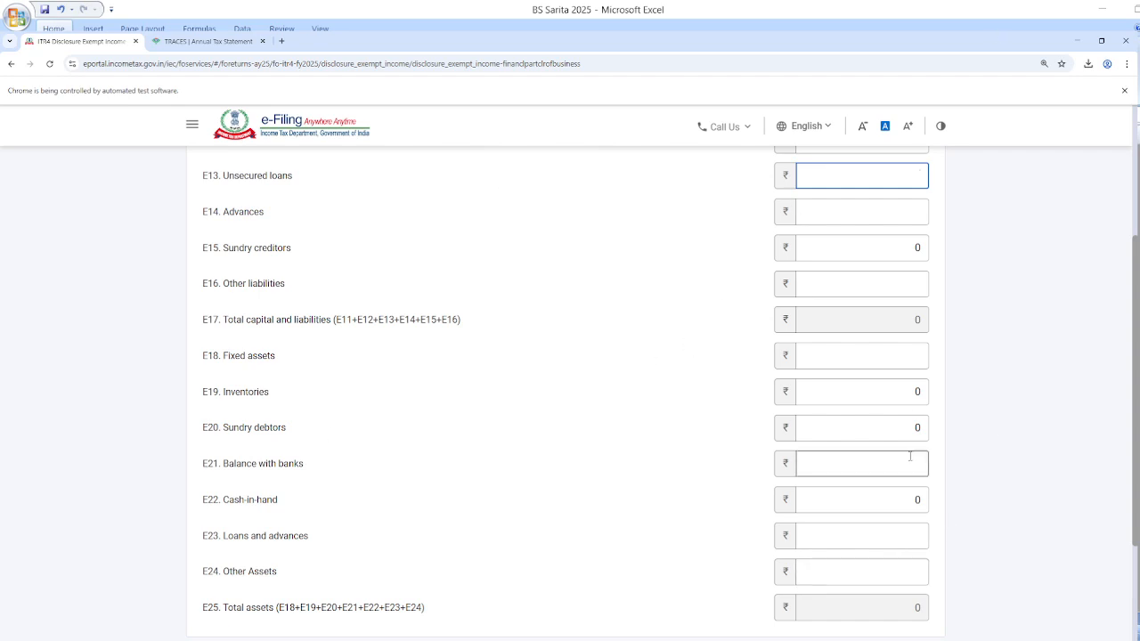
pyautogui.scroll(-1, 829, 453)
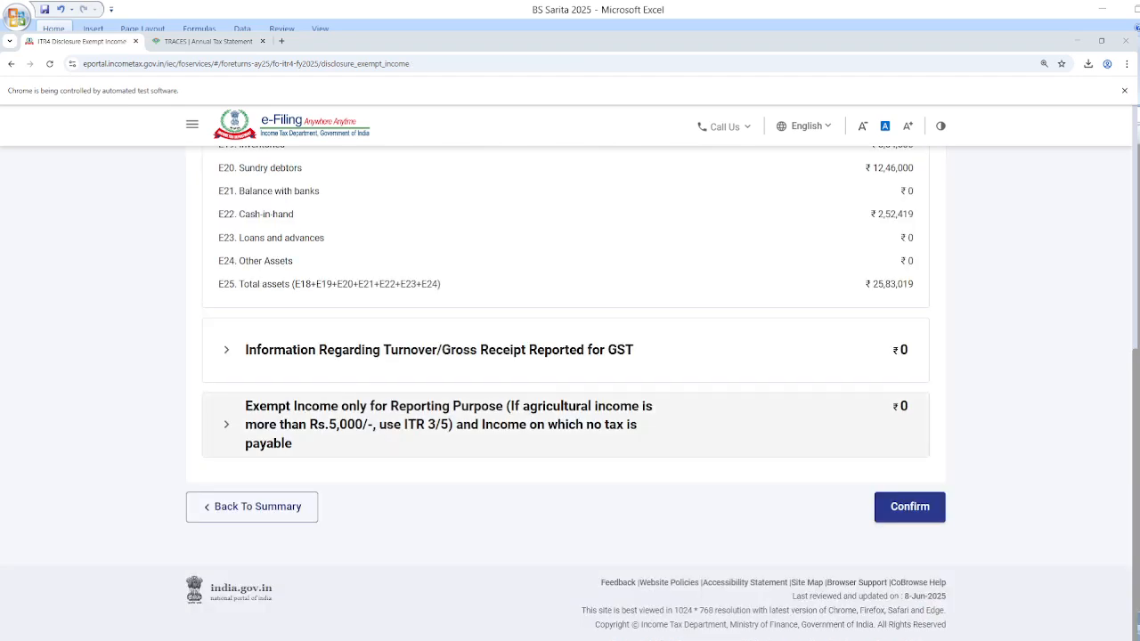
# - Examine the GSTIN and annual outward supplies fields of a new GST turnover entry, and return to Disclosure Exempt Income without saving
pyautogui.click(356, 350)
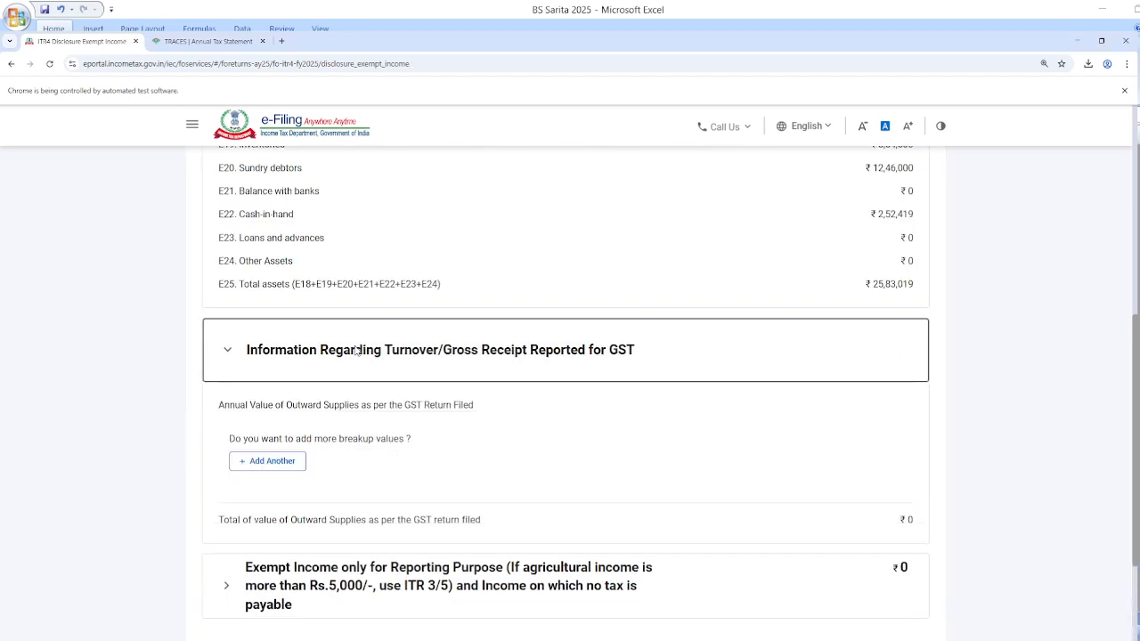
pyautogui.click(291, 463)
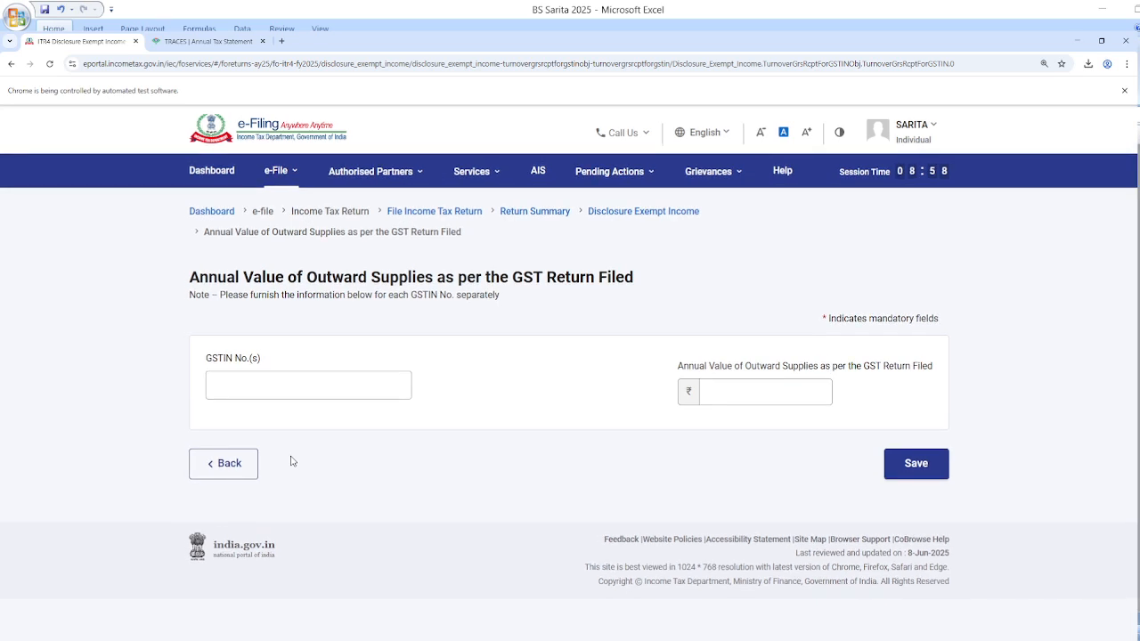
pyautogui.click(288, 388)
pyautogui.click(733, 398)
pyautogui.click(206, 474)
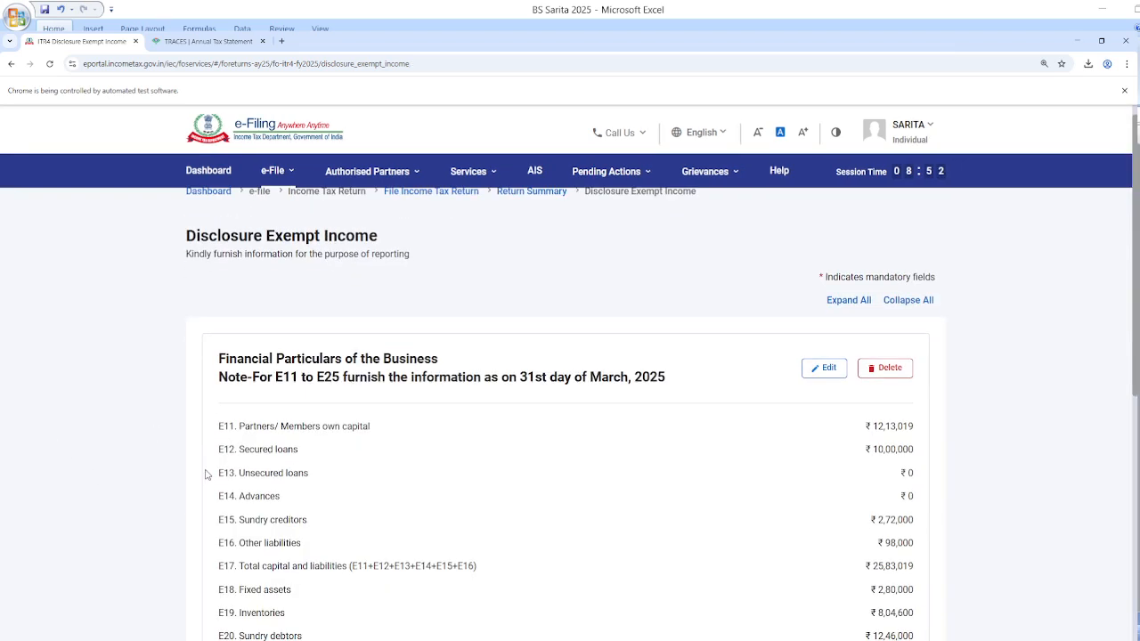
# - Look through the nature-of-income options of a new exempt income entry without saving it, and confirm the Disclosure Exempt Income schedule
pyautogui.scroll(-5, 303, 481)
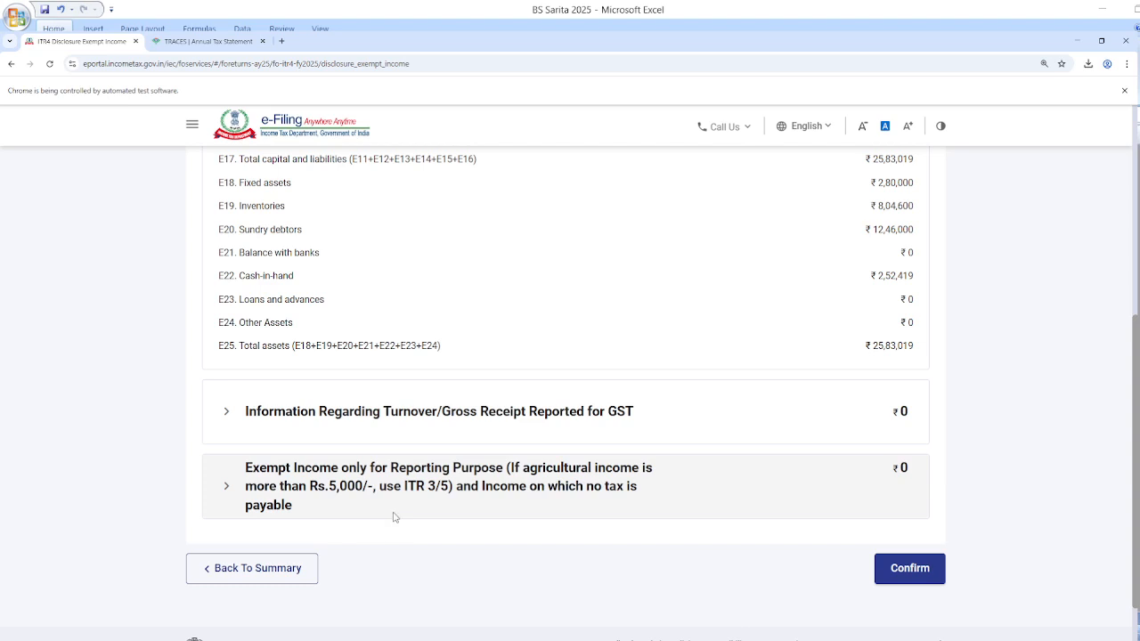
pyautogui.click(423, 498)
pyautogui.scroll(-3, 461, 534)
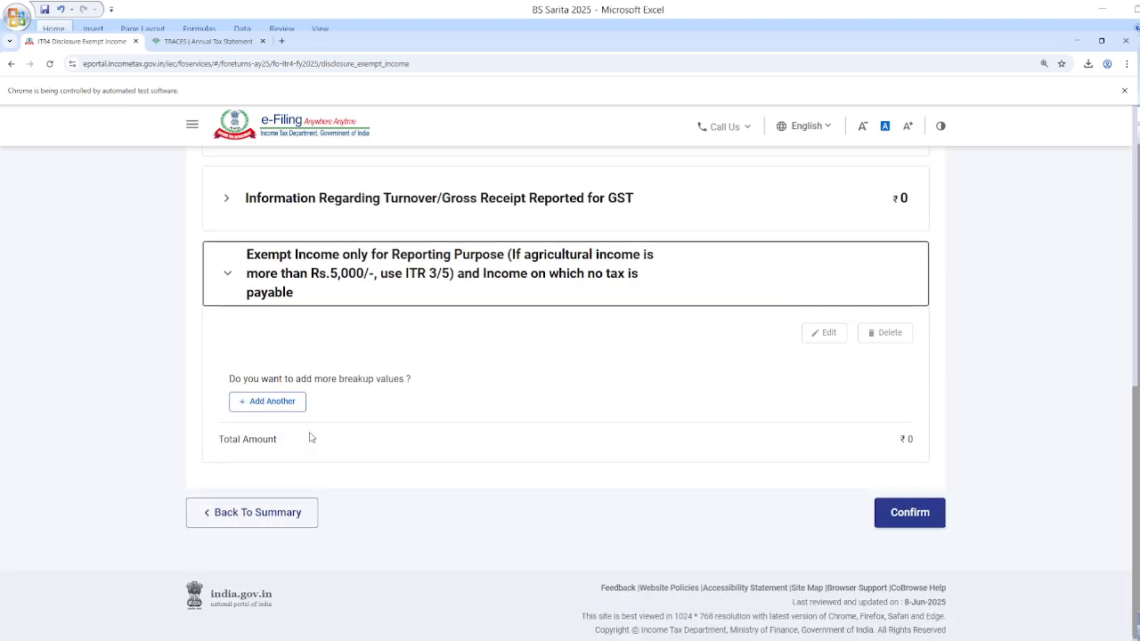
pyautogui.click(272, 399)
pyautogui.click(340, 356)
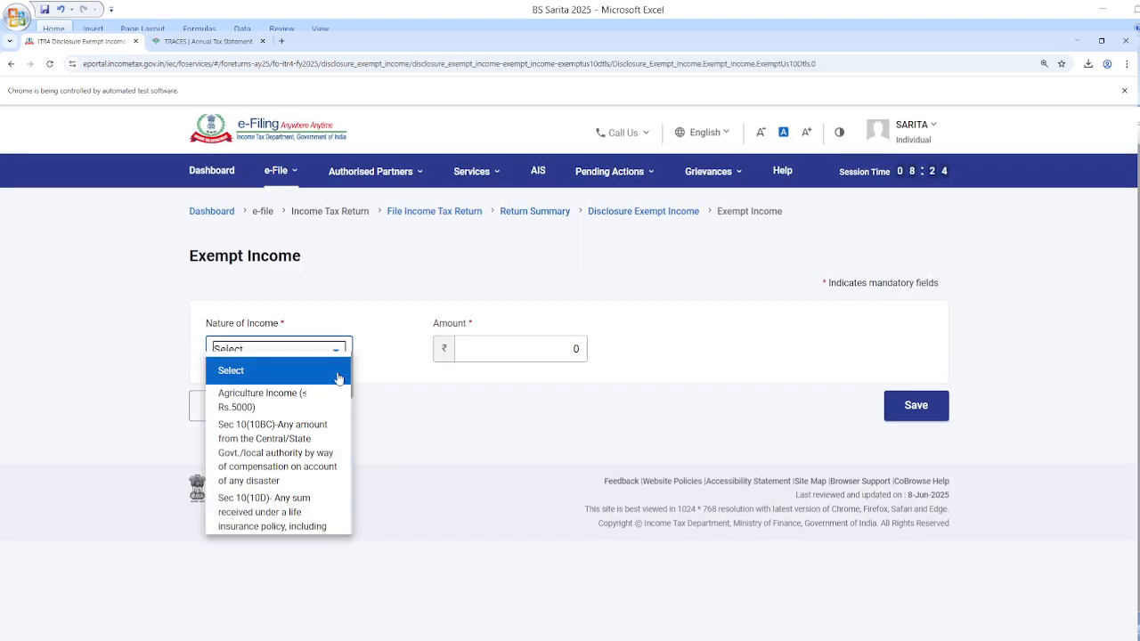
pyautogui.scroll(-1, 297, 476)
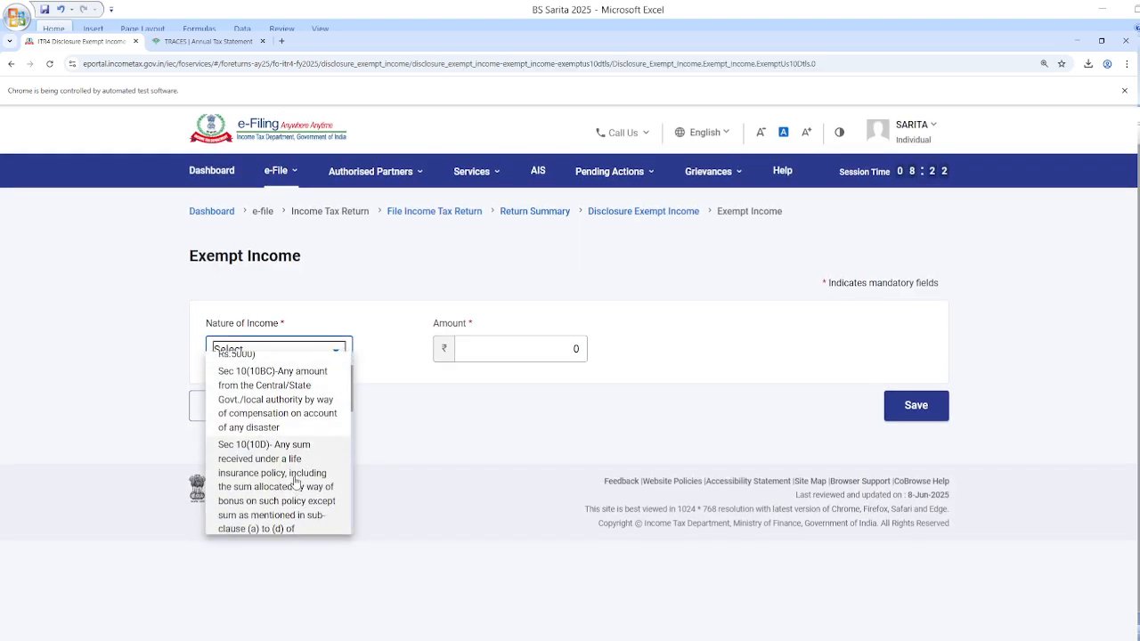
pyautogui.scroll(-3, 301, 461)
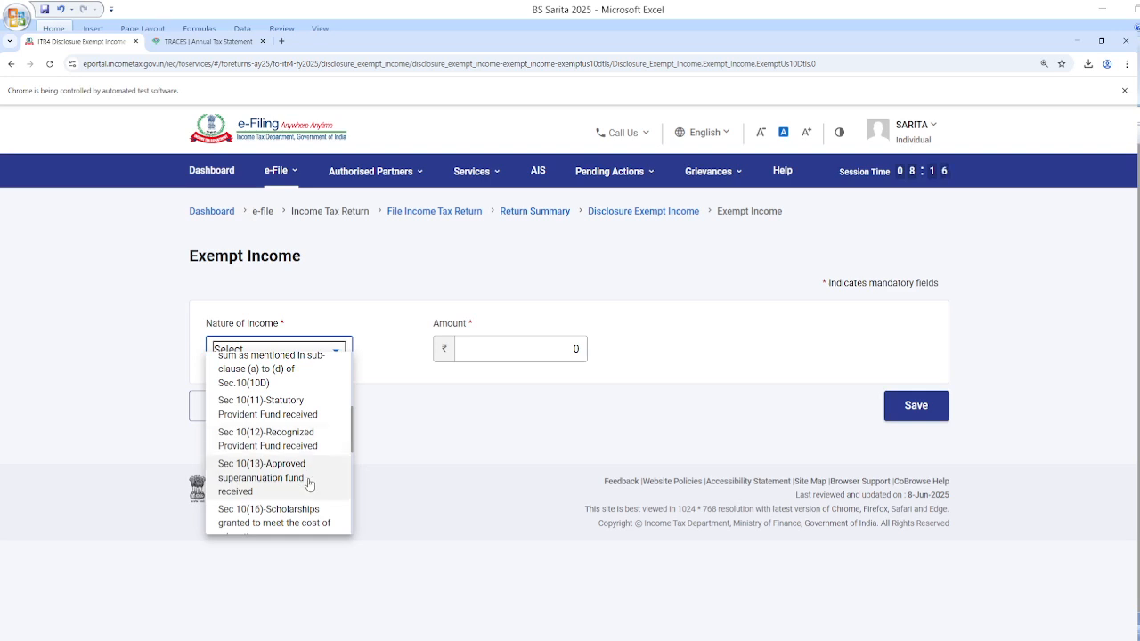
pyautogui.scroll(-1, 309, 484)
pyautogui.scroll(-2, 309, 484)
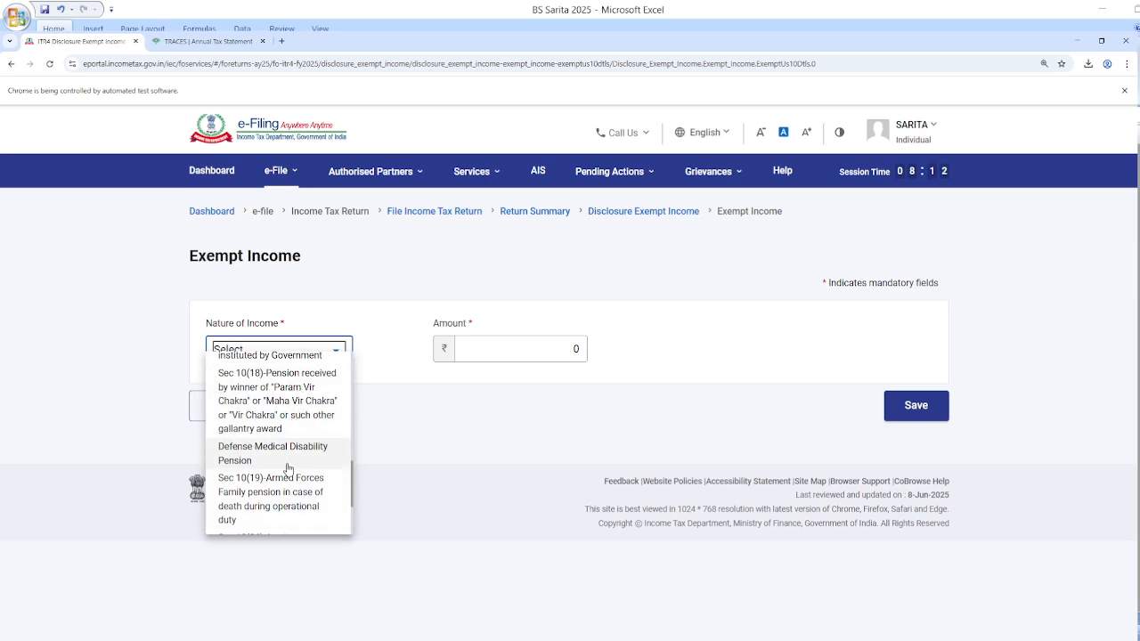
pyautogui.click(506, 355)
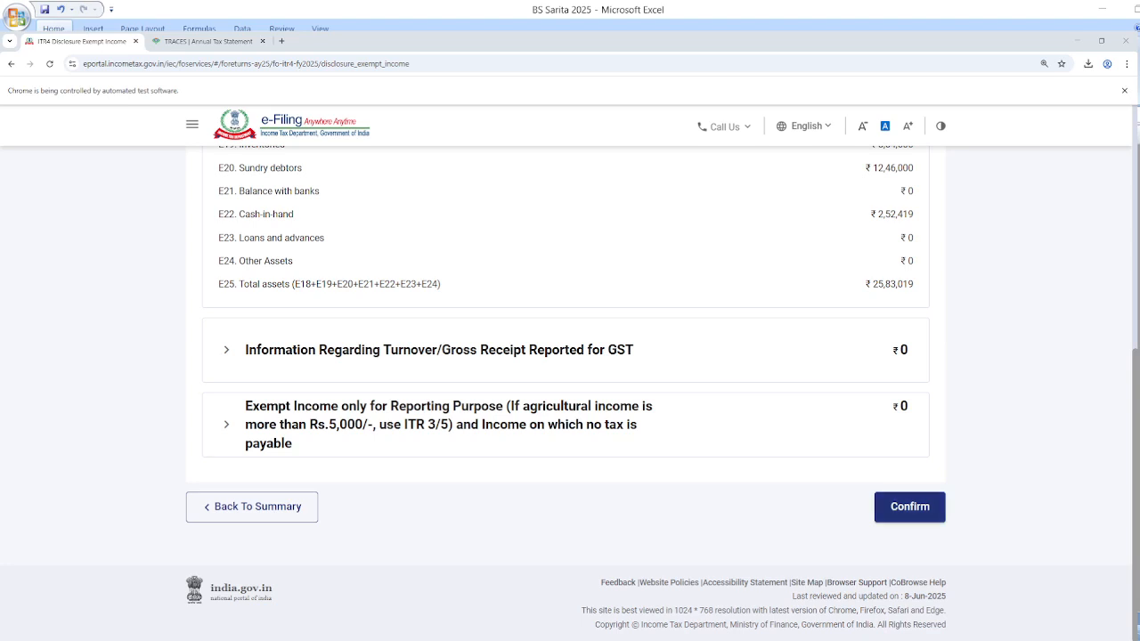
pyautogui.click(909, 506)
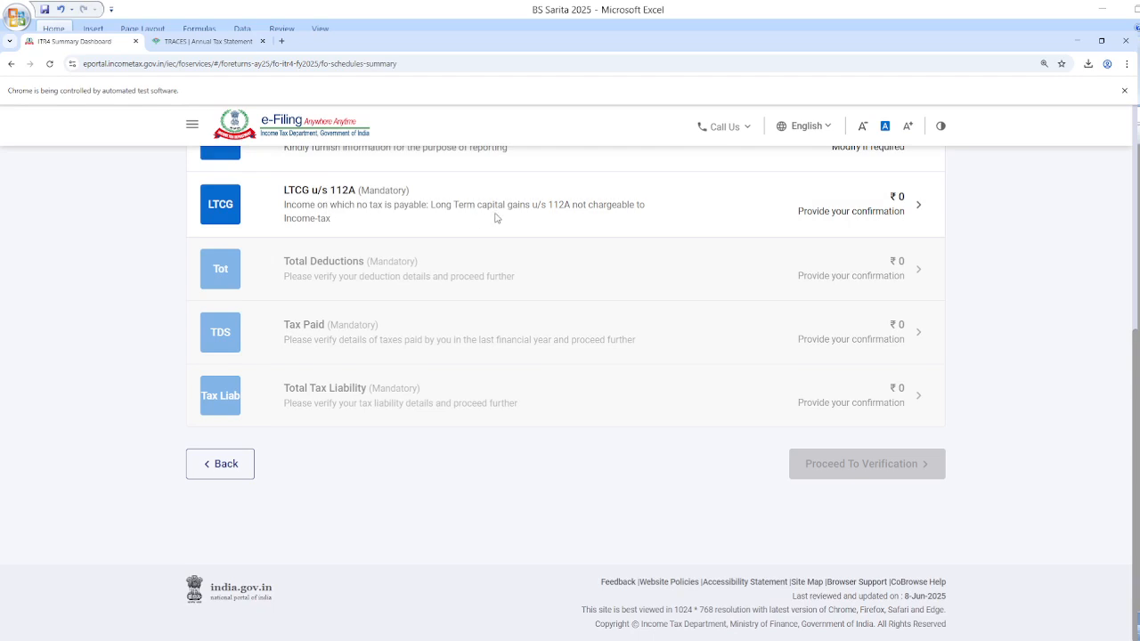
# - Open the LTCG u/s 112A schedule, review its sale consideration and acquisition cost fields, and confirm it with no amounts entered
pyautogui.click(613, 208)
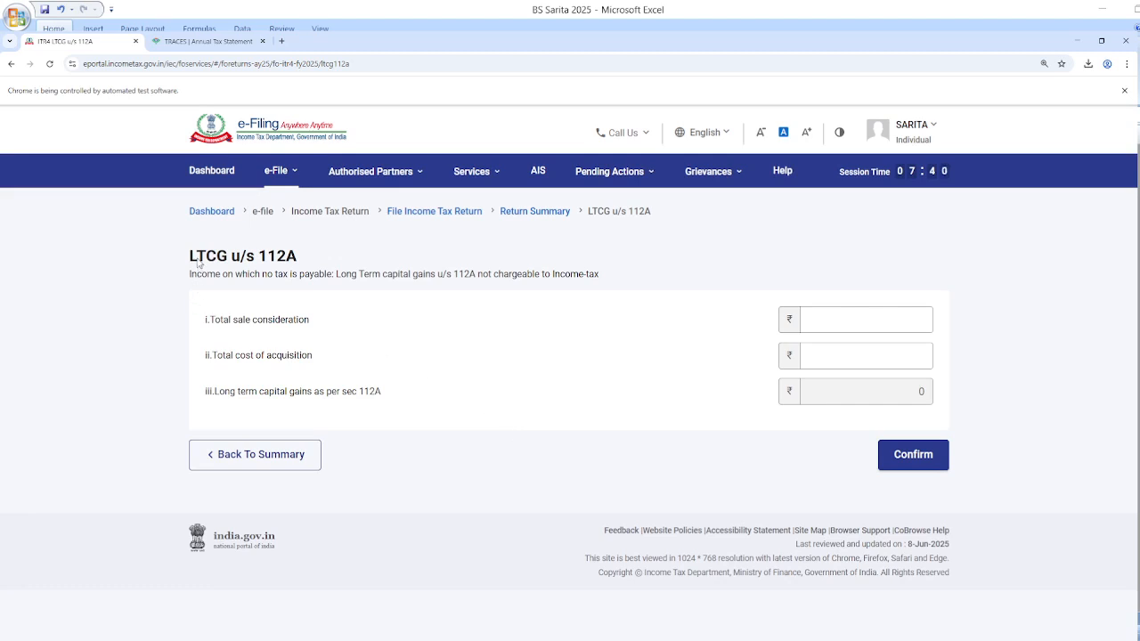
pyautogui.moveTo(196, 260); pyautogui.dragTo(313, 268)
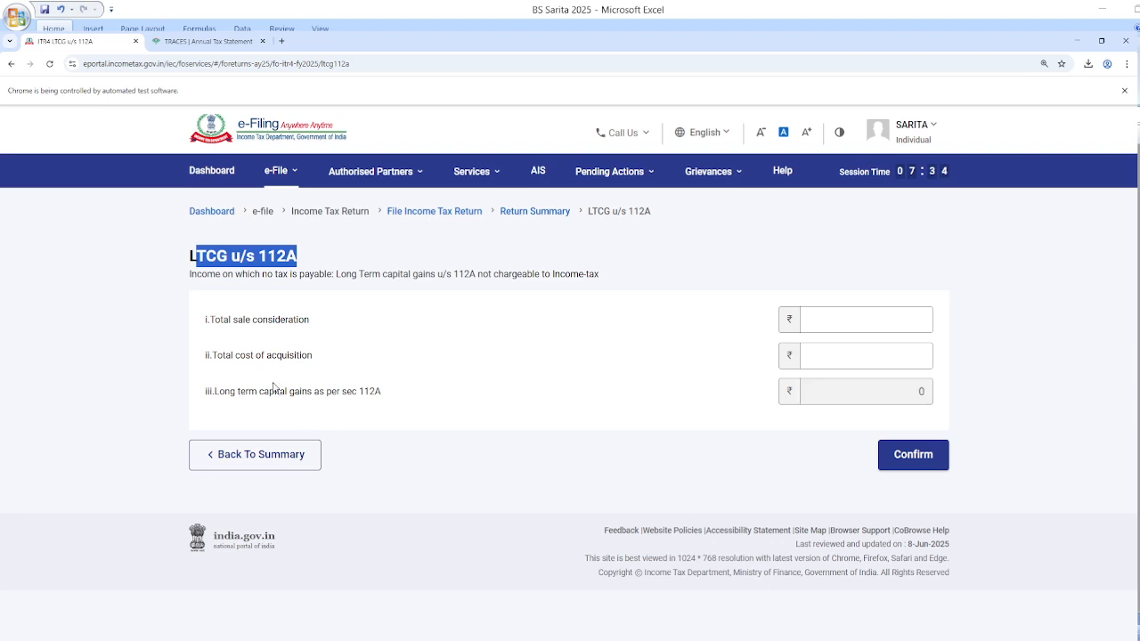
pyautogui.moveTo(236, 397); pyautogui.dragTo(384, 403)
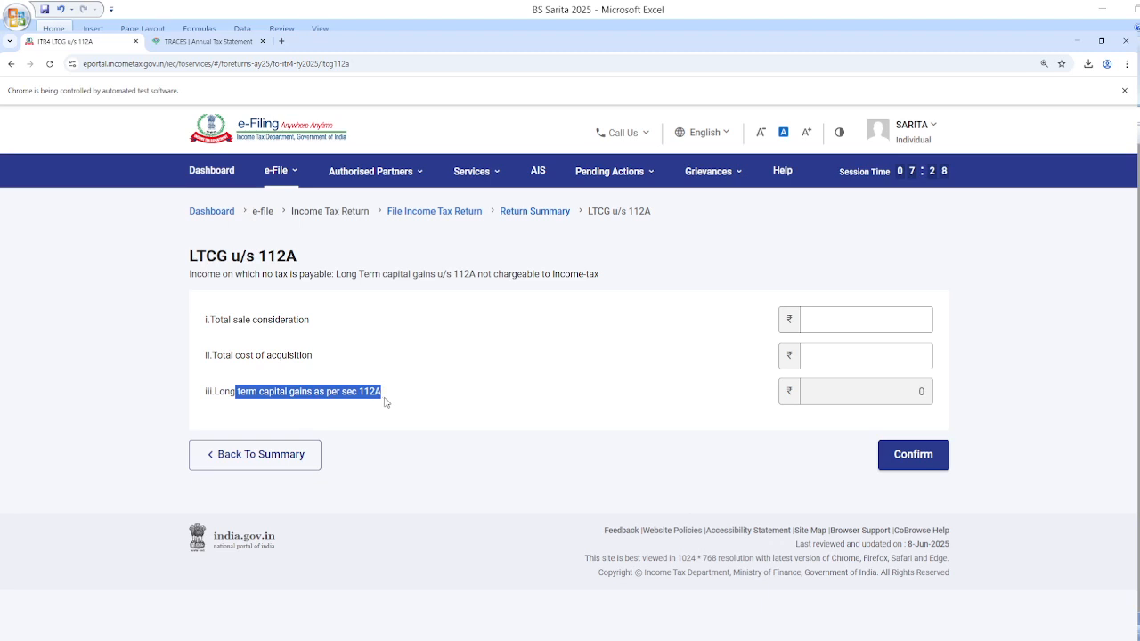
pyautogui.click(880, 323)
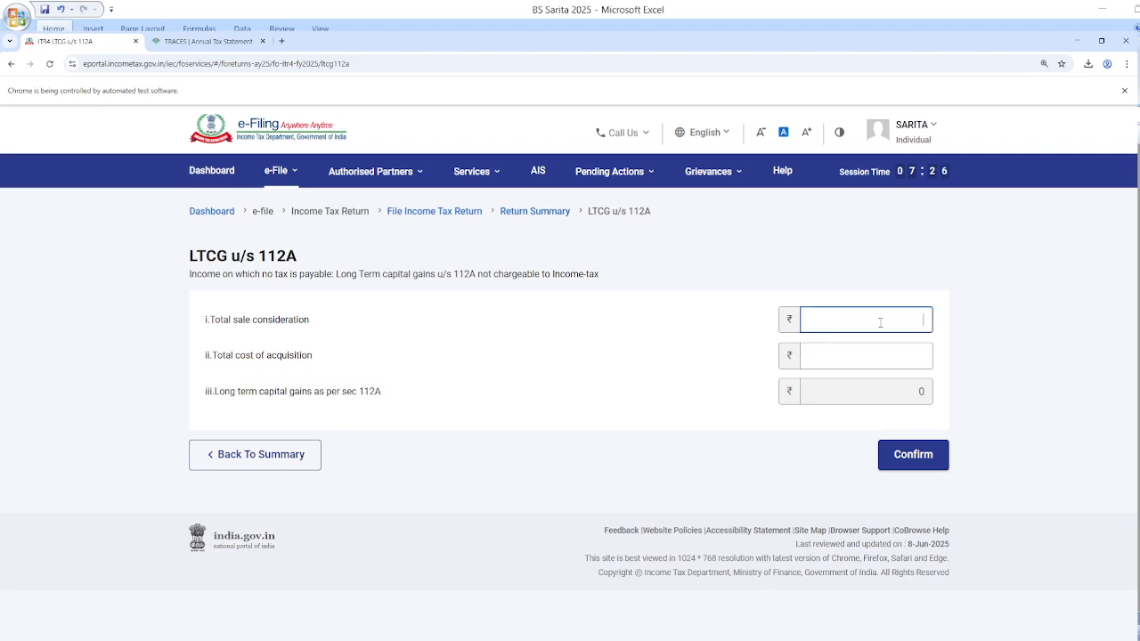
pyautogui.click(904, 354)
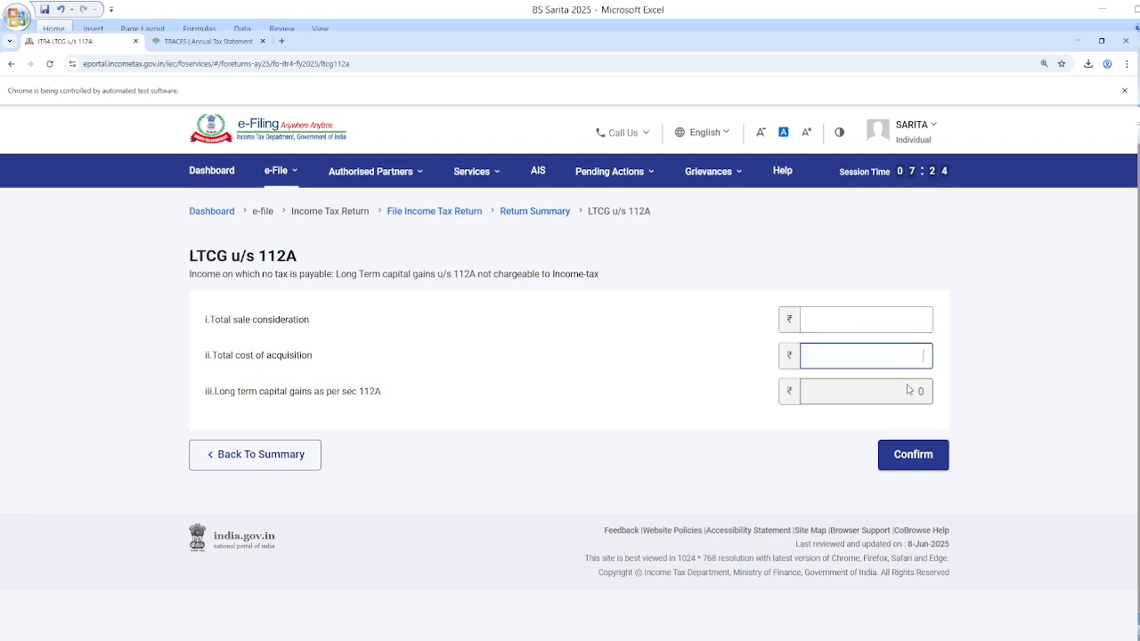
pyautogui.moveTo(907, 392); pyautogui.dragTo(951, 398)
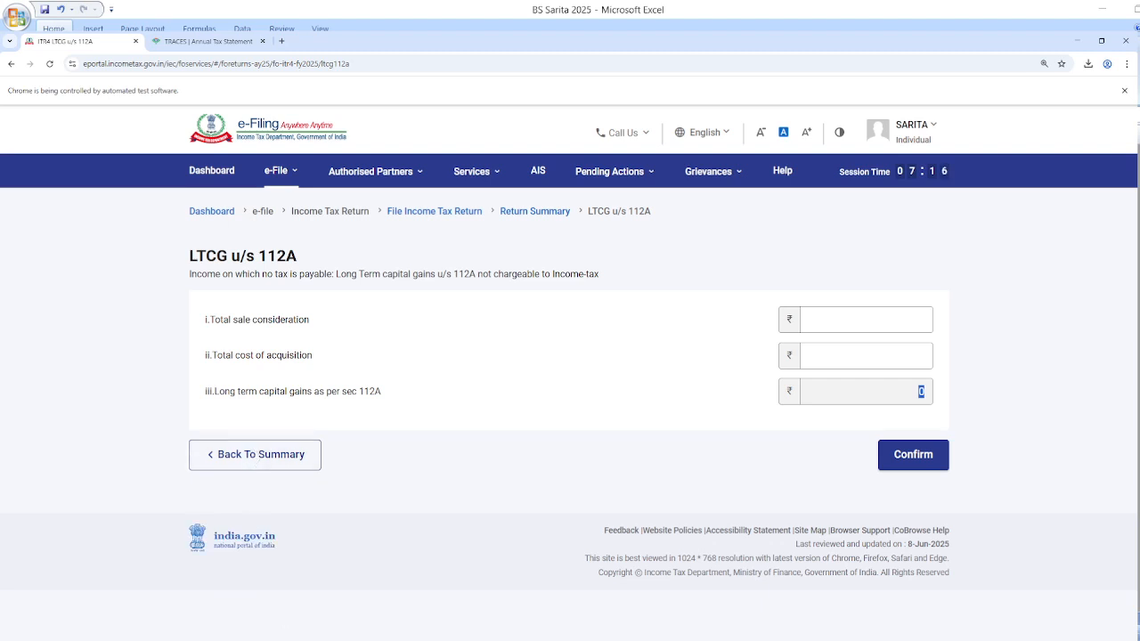
pyautogui.click(453, 639)
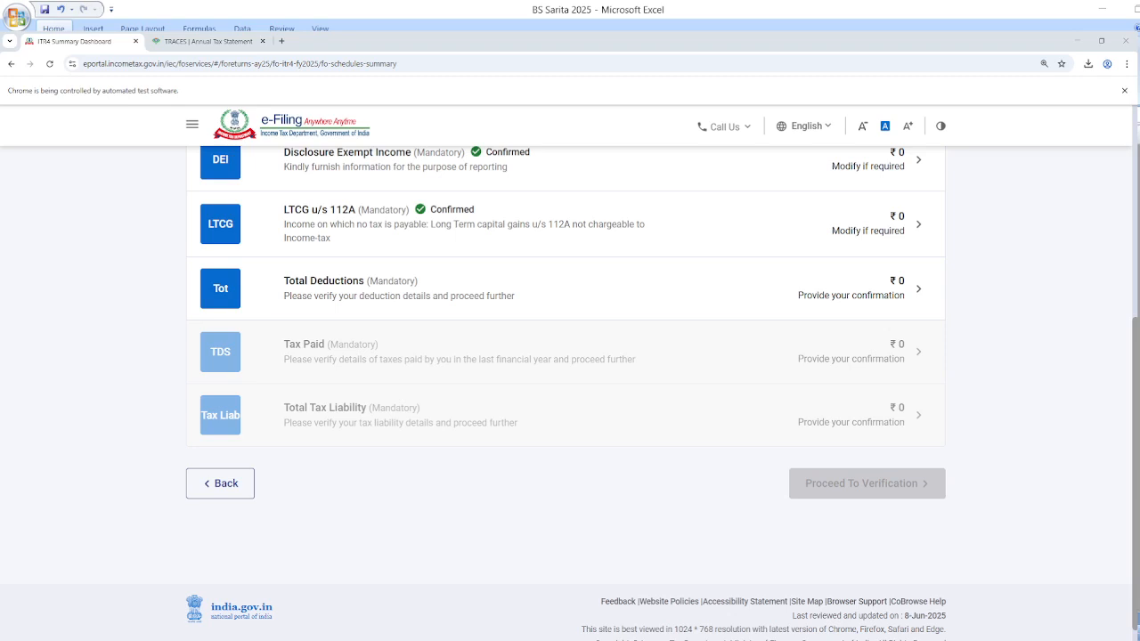
# - Open Total Deductions, review the 80CCH and other deduction entries, and confirm the schedule without adding any deduction
pyautogui.click(597, 298)
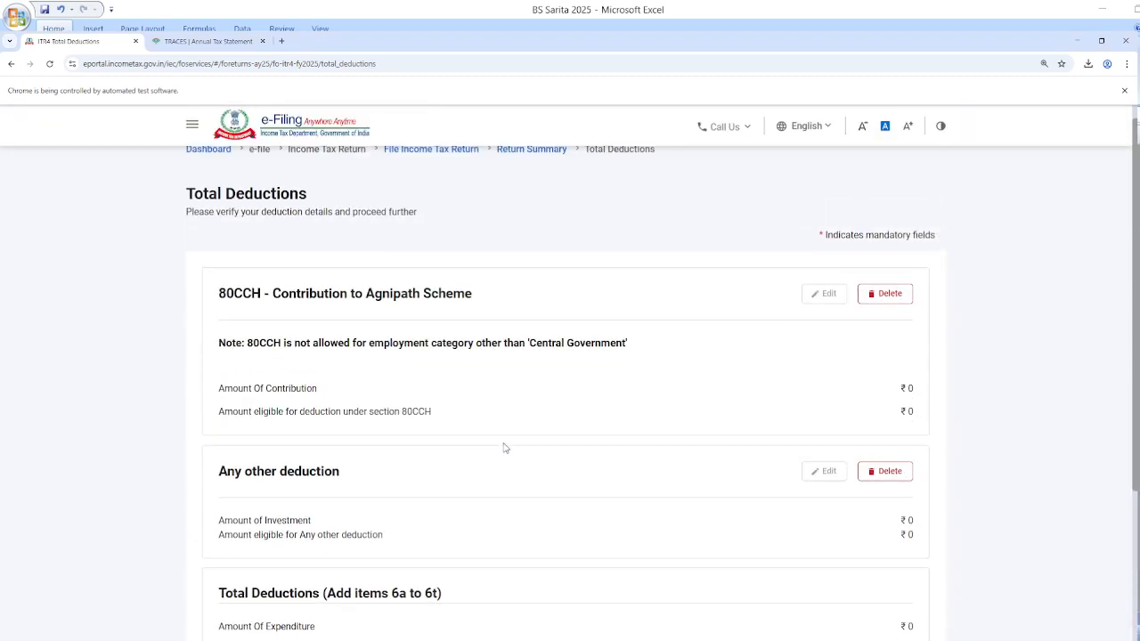
pyautogui.scroll(-2, 420, 561)
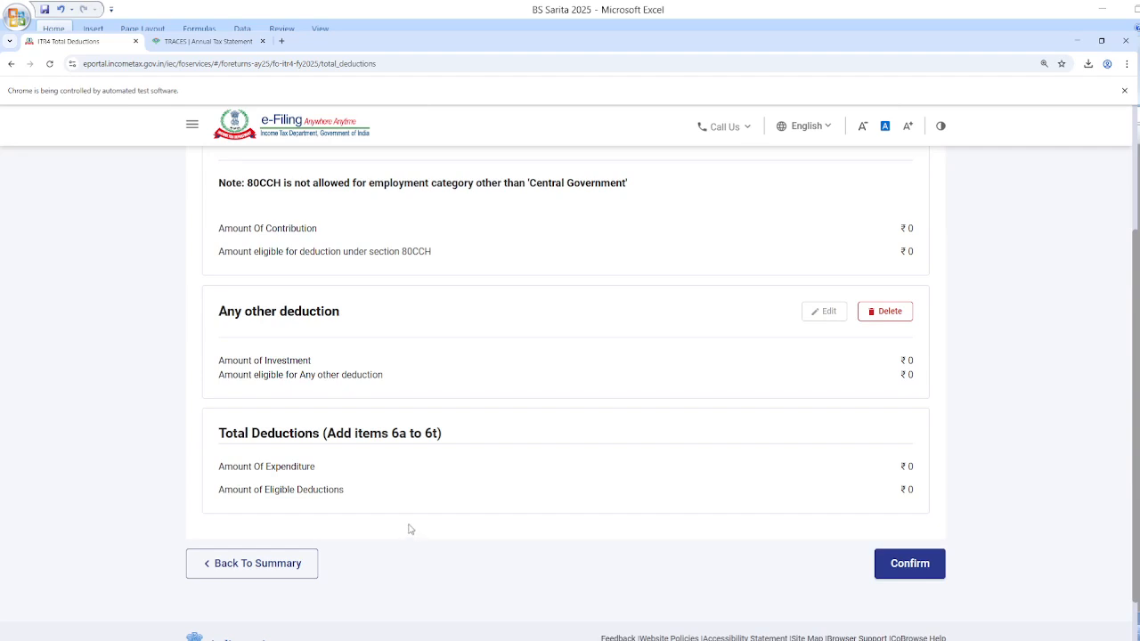
pyautogui.scroll(1, 406, 516)
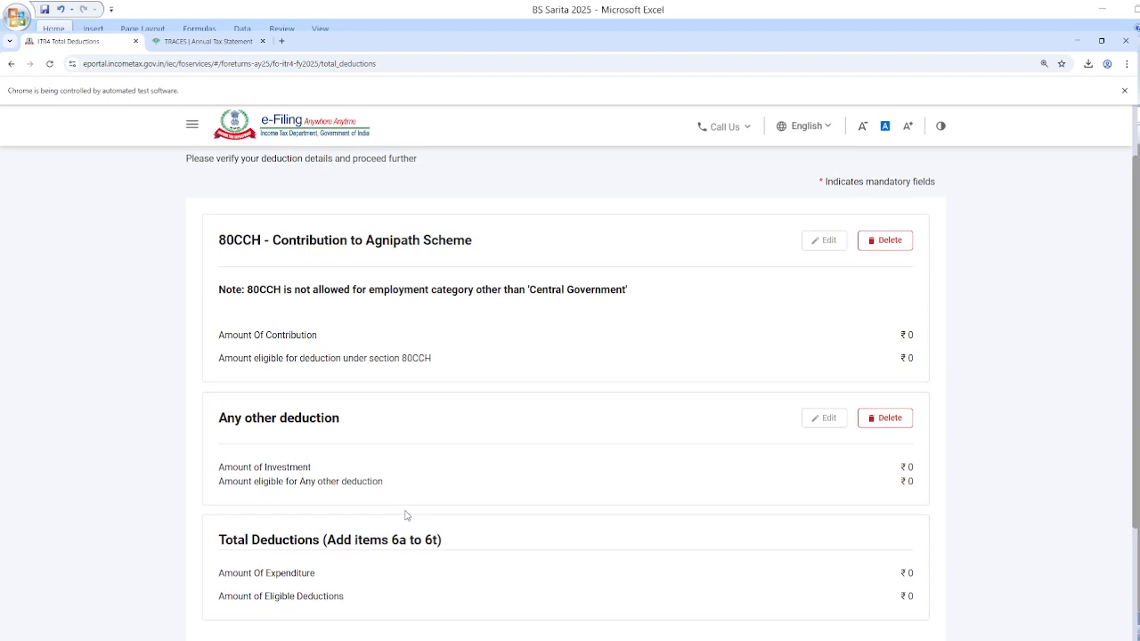
pyautogui.scroll(1, 405, 513)
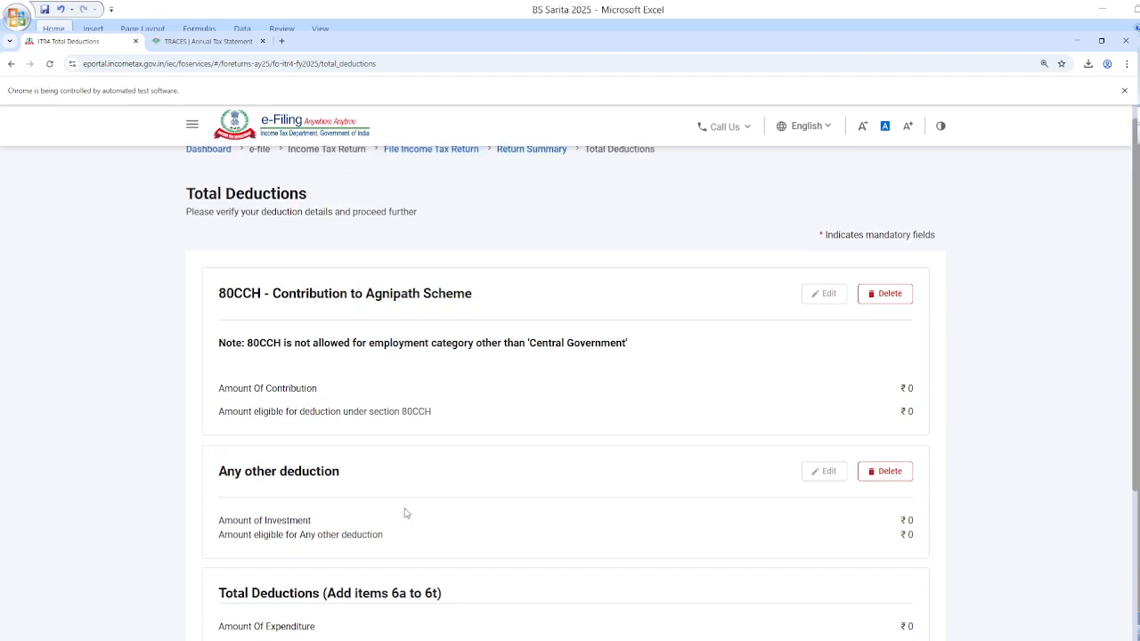
pyautogui.scroll(-1, 405, 512)
pyautogui.scroll(-1, 355, 515)
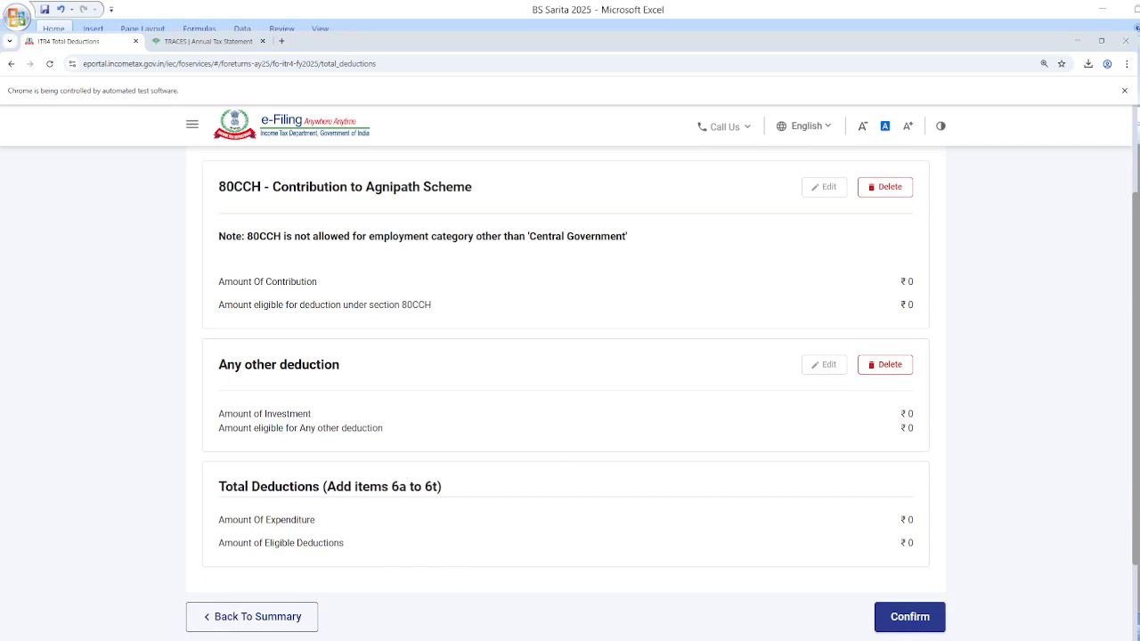
pyautogui.click(909, 616)
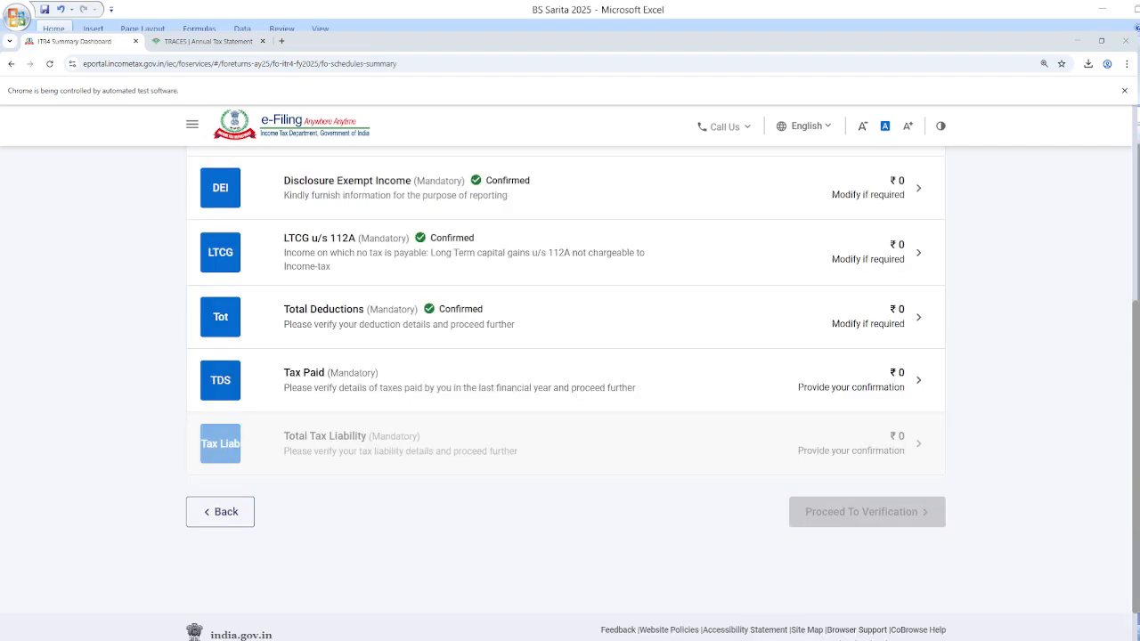
# - Open the Tax Paid schedule, review the Sch TDS1 and Sch TDS2(i) sections, and confirm it without adding any entries
pyautogui.click(485, 386)
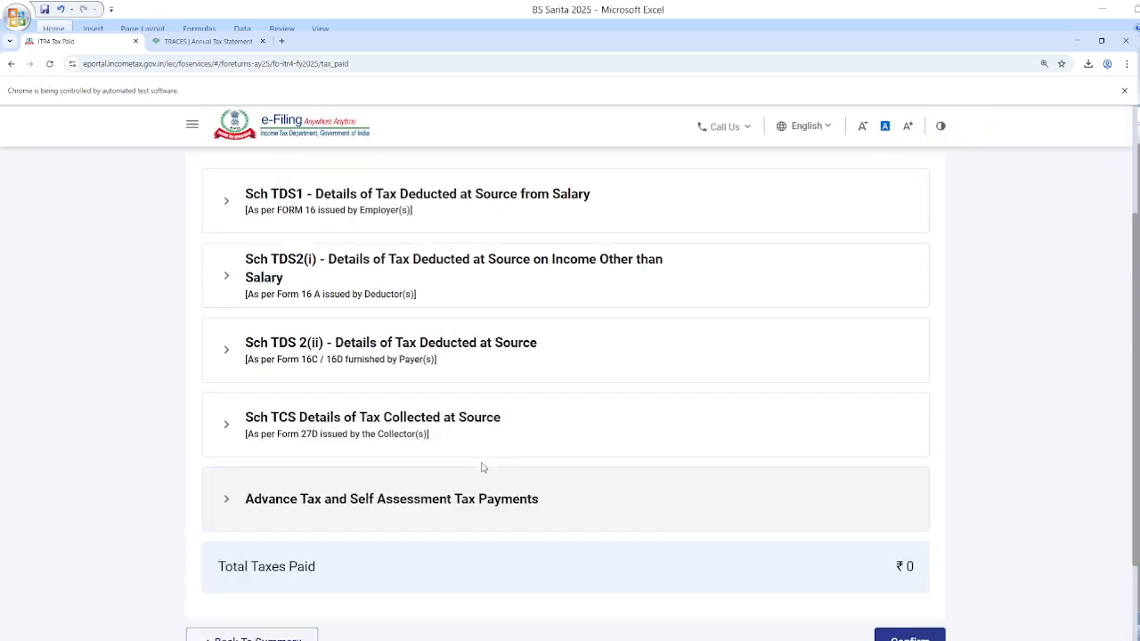
pyautogui.scroll(-1, 482, 467)
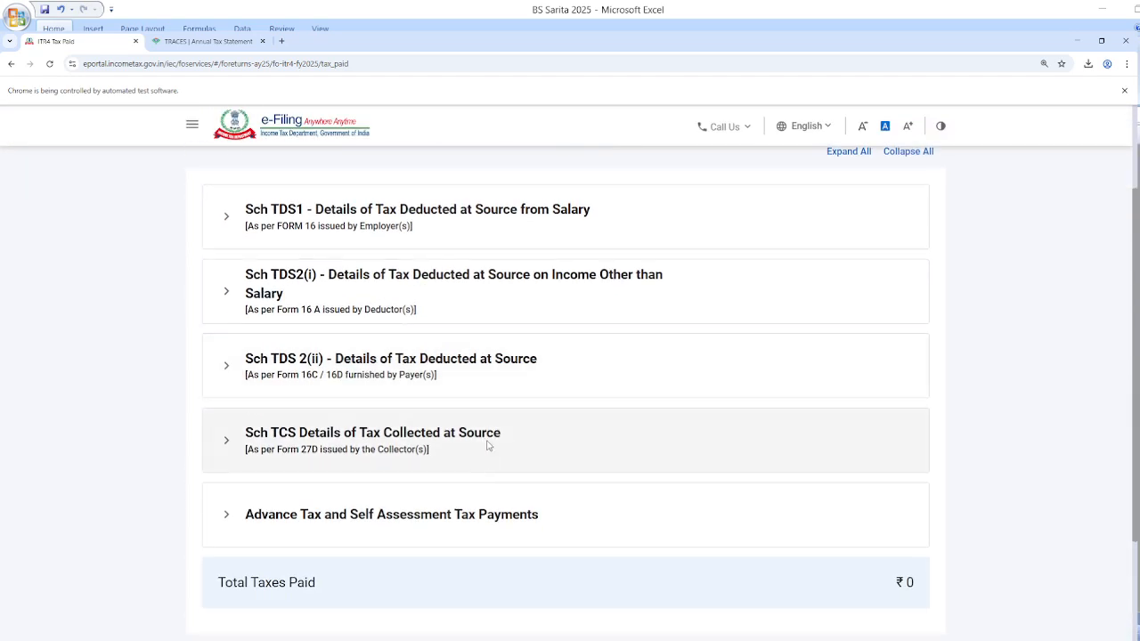
pyautogui.click(511, 226)
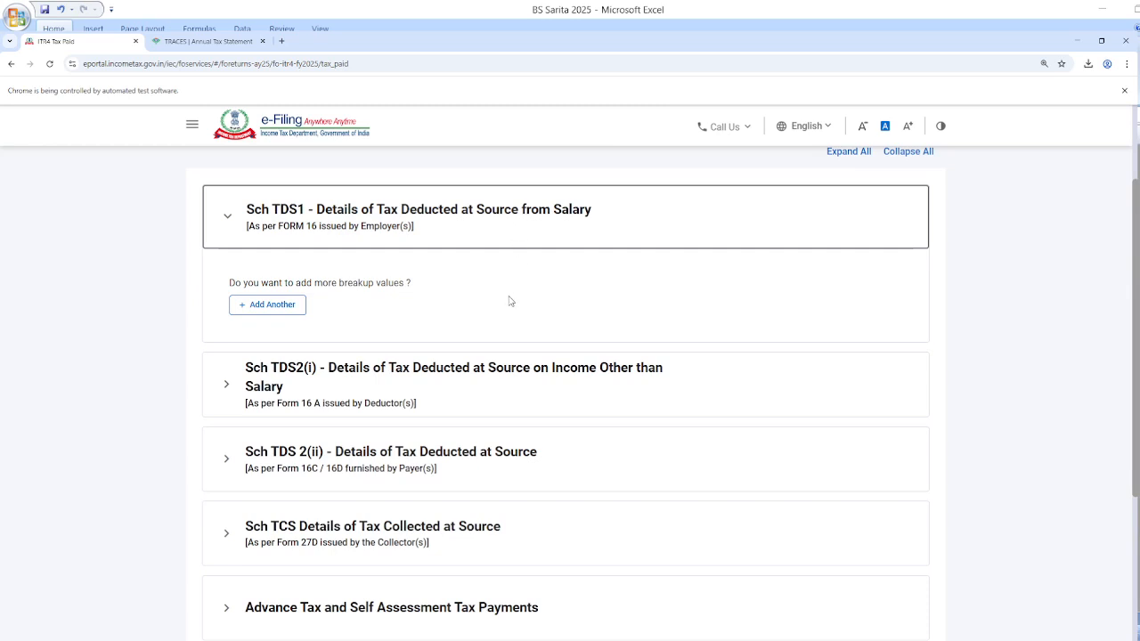
pyautogui.click(495, 386)
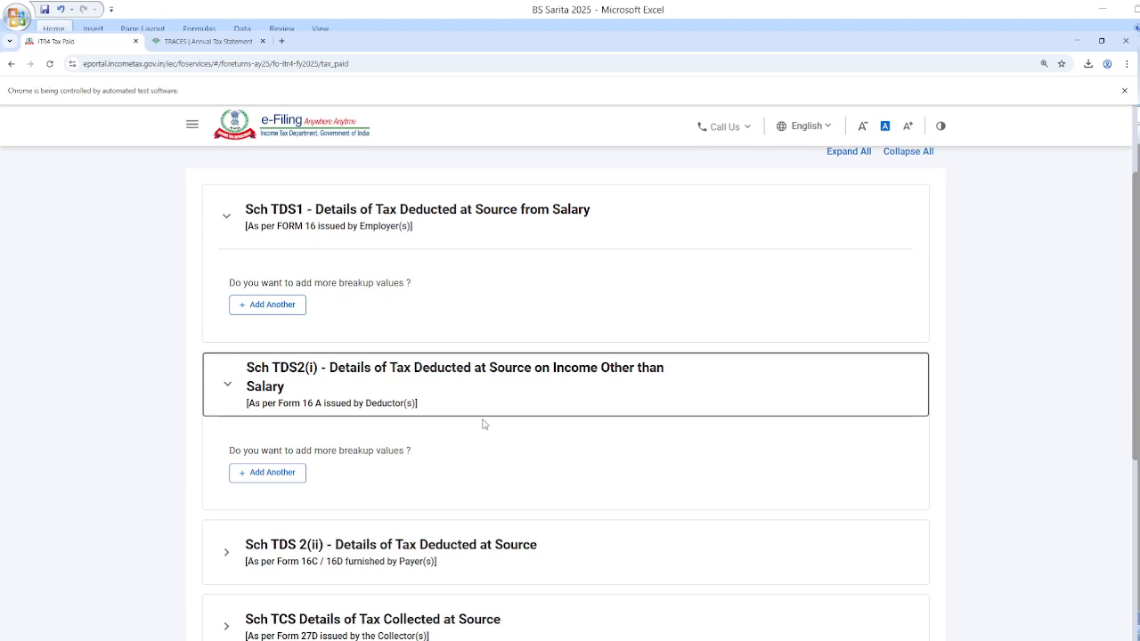
pyautogui.scroll(-3, 483, 419)
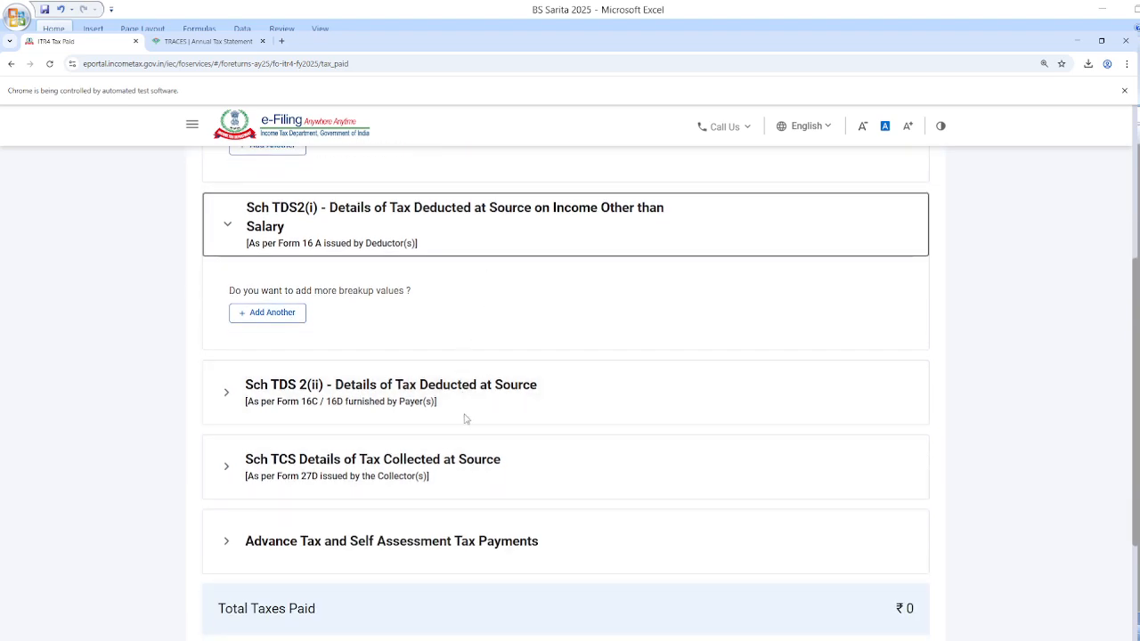
pyautogui.scroll(-3, 455, 473)
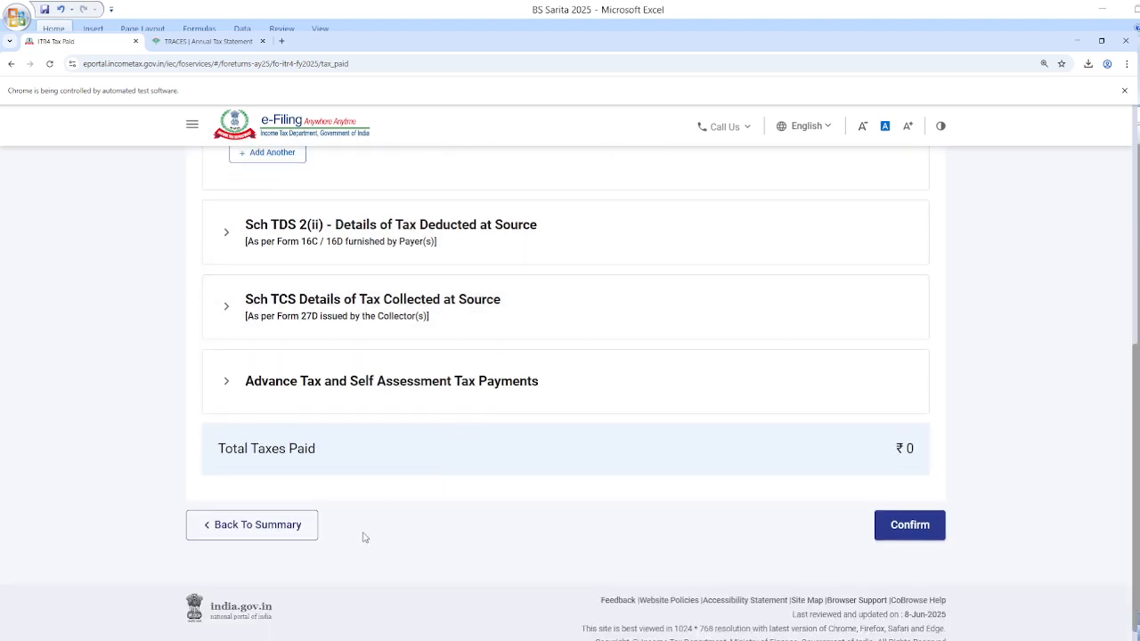
pyautogui.click(896, 526)
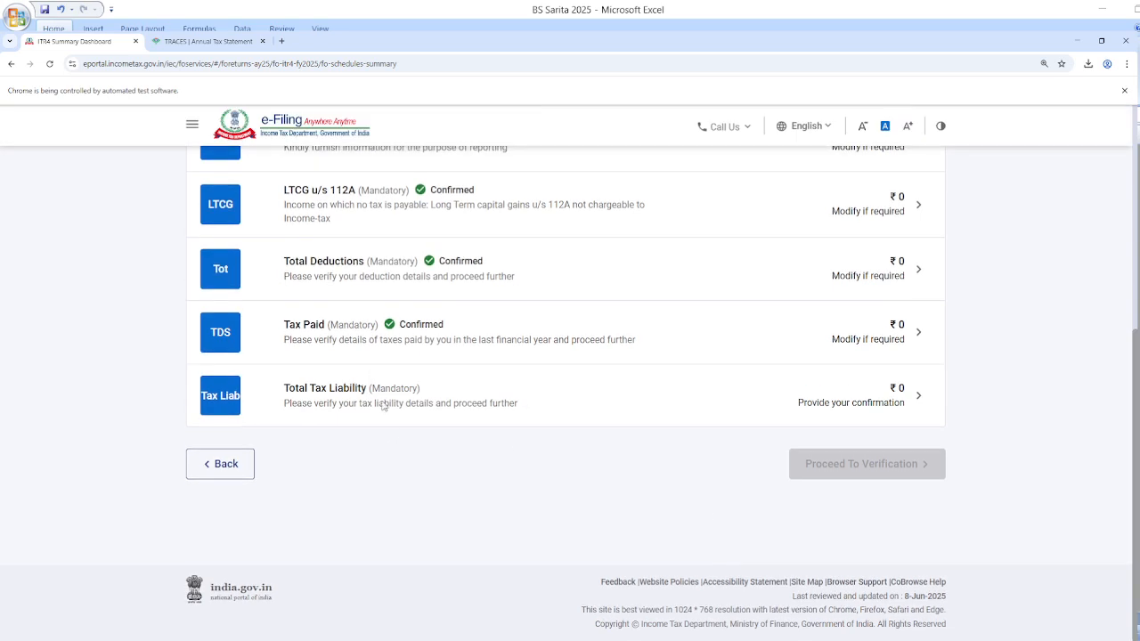
# - Open Total Tax Liability, review the income, tax, interest and fee computation, and confirm the schedule
pyautogui.click(729, 402)
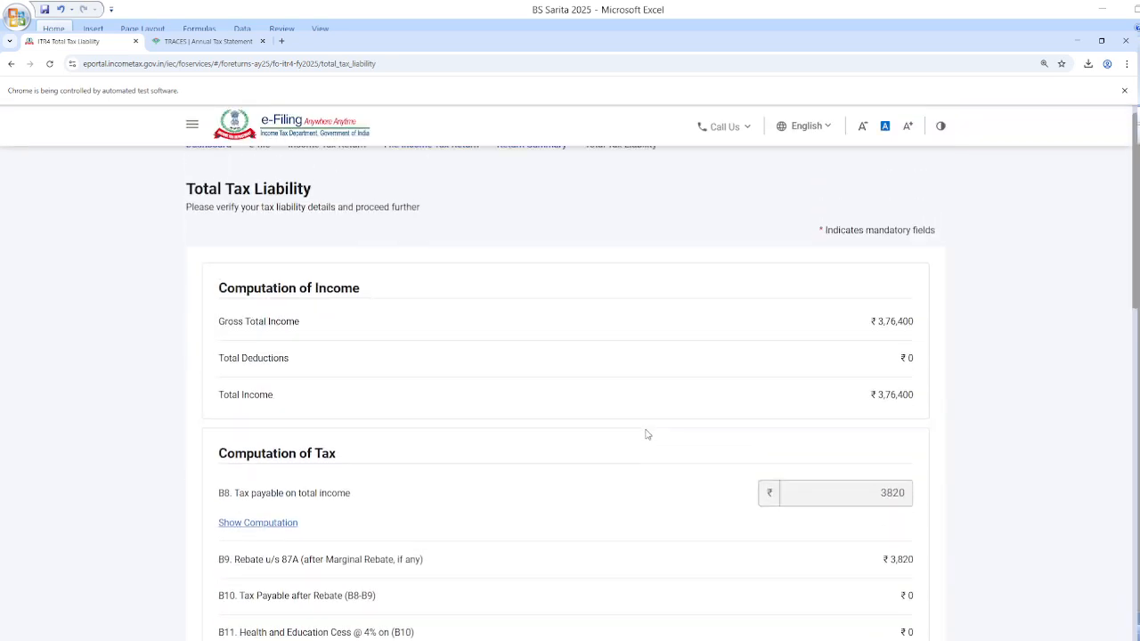
pyautogui.scroll(-7, 646, 434)
pyautogui.scroll(-4, 647, 434)
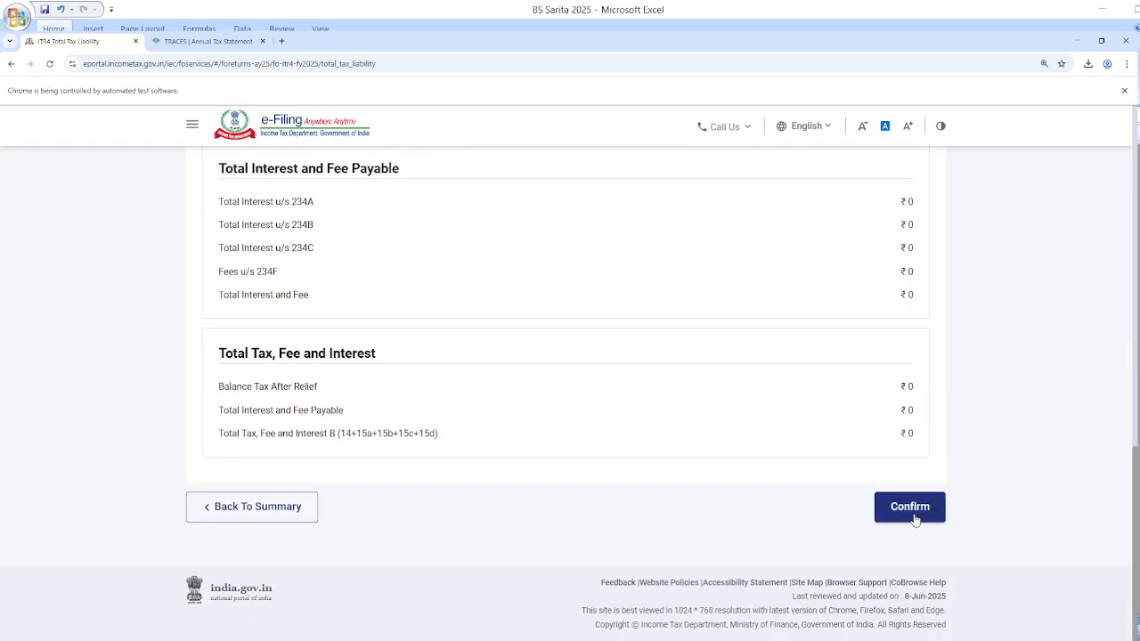
pyautogui.click(914, 520)
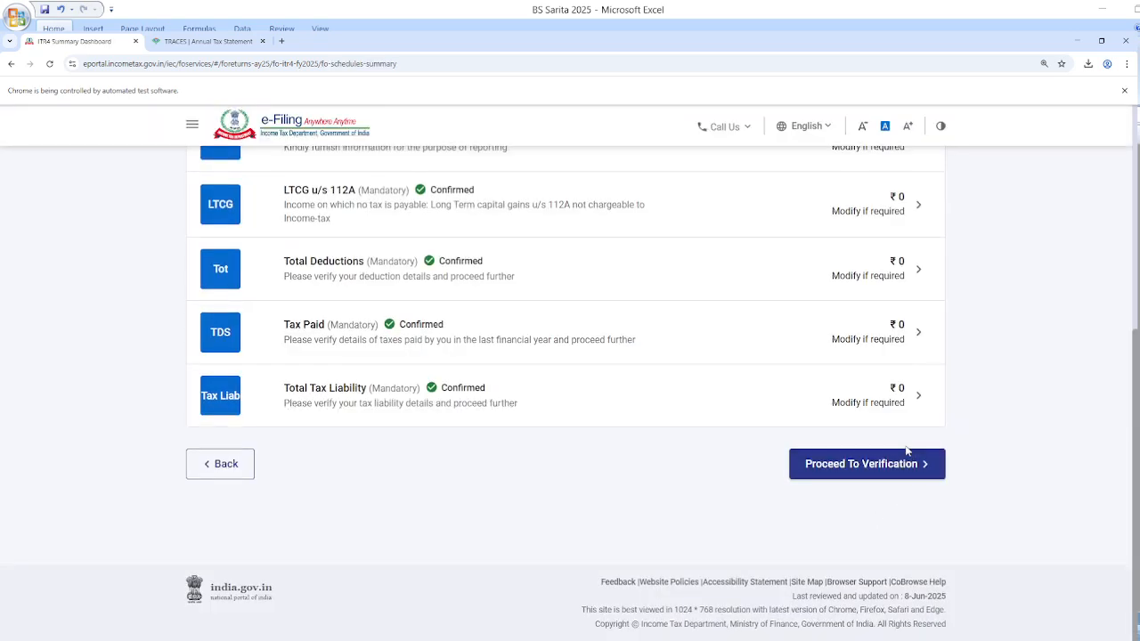
# - Proceed to verification and review the tax summary through the deductions, tax payable and Amount Payable/Refund sections
pyautogui.click(907, 469)
pyautogui.scroll(-8, 998, 474)
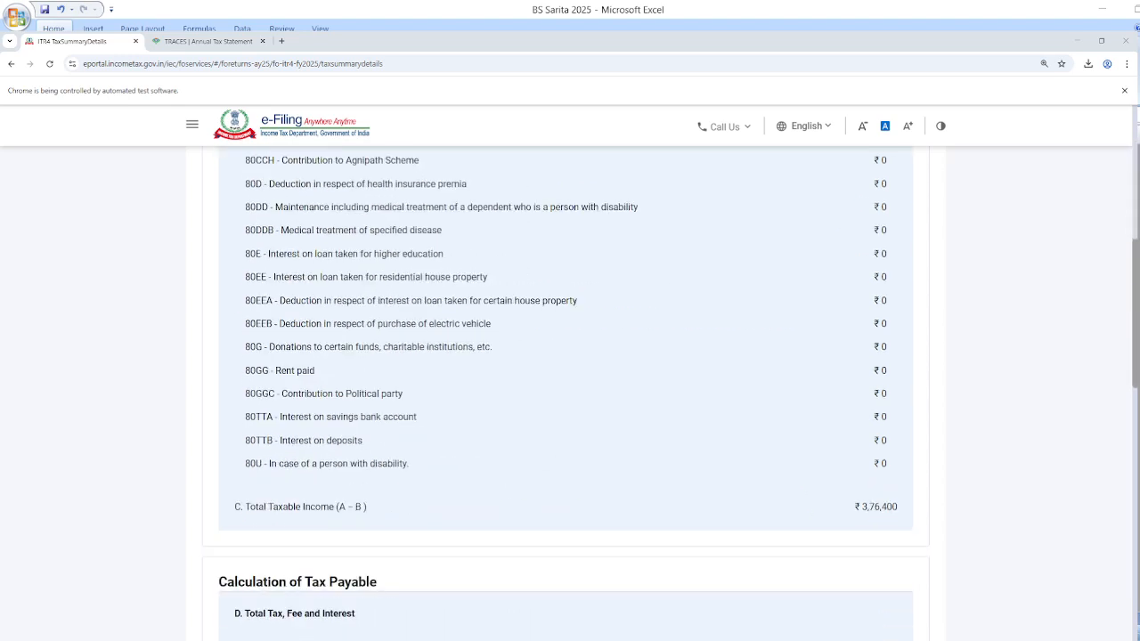
pyautogui.scroll(-6, 998, 474)
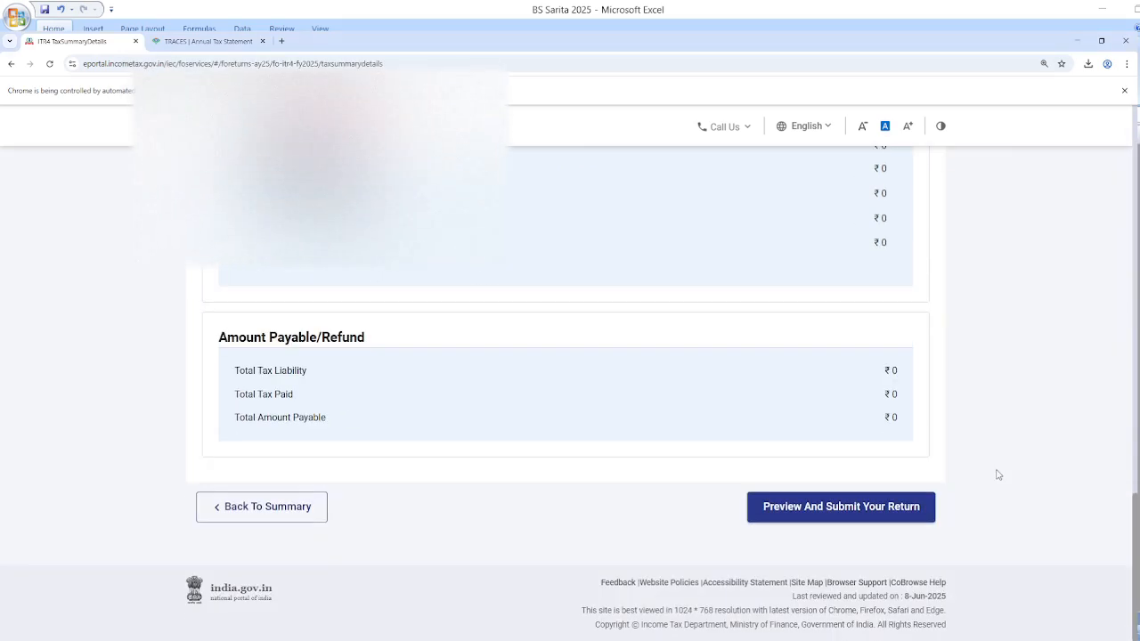
# - Continue to Preview and Submit Your Return and accept the taxpayer's declaration, leaving the TRP PIN and name empty
pyautogui.click(870, 505)
pyautogui.scroll(-10, 868, 515)
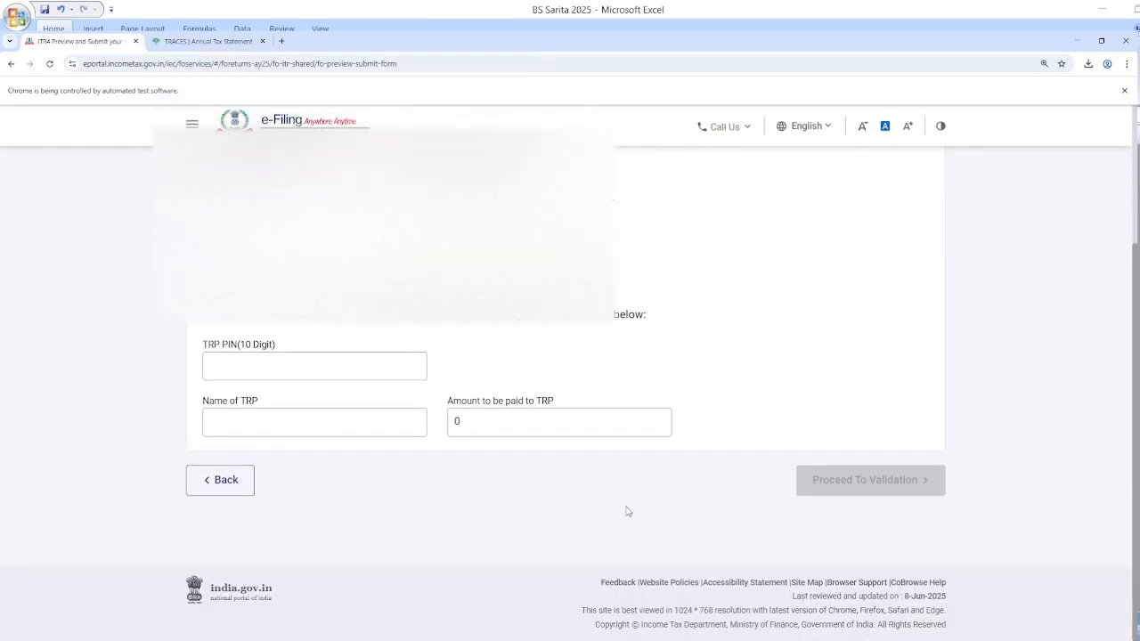
pyautogui.scroll(1, 629, 512)
pyautogui.scroll(1, 606, 506)
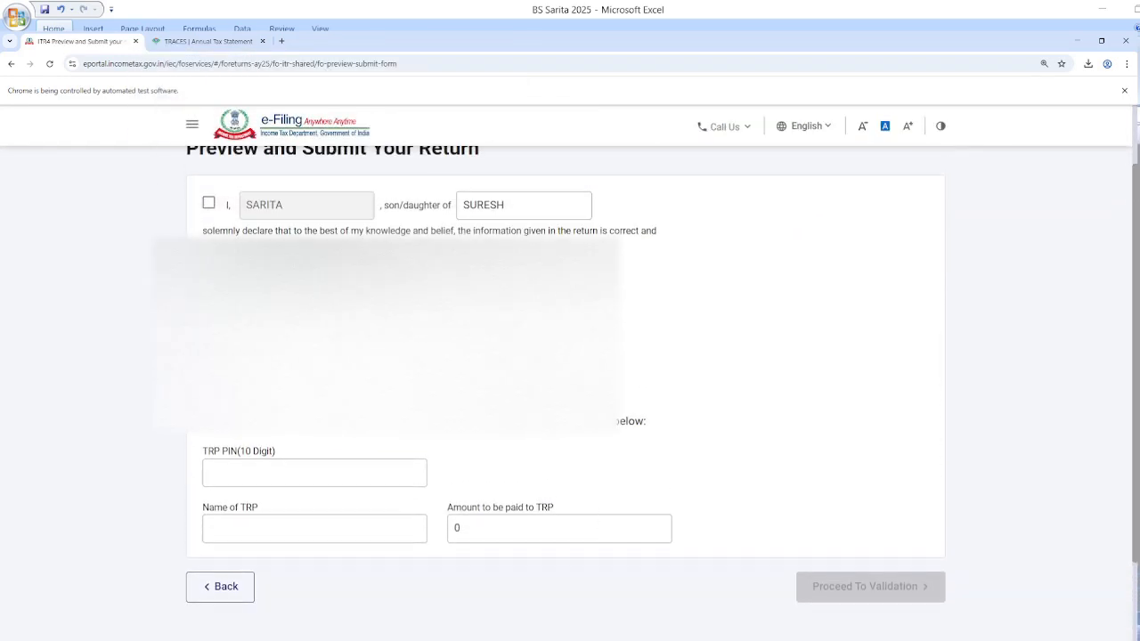
pyautogui.click(208, 203)
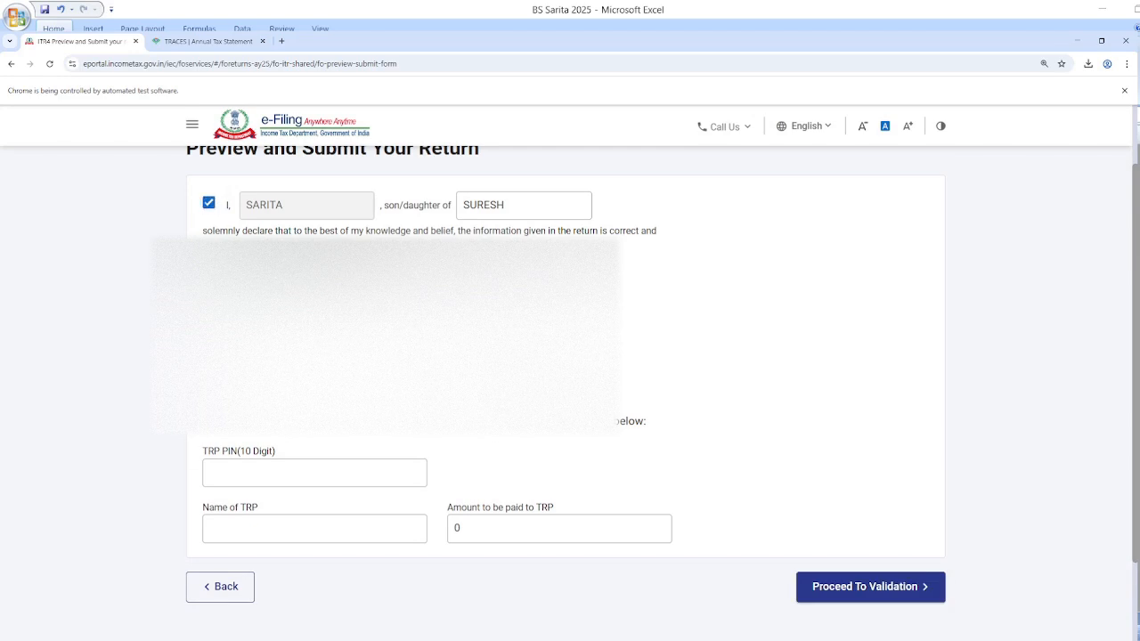
pyautogui.scroll(-2, 316, 498)
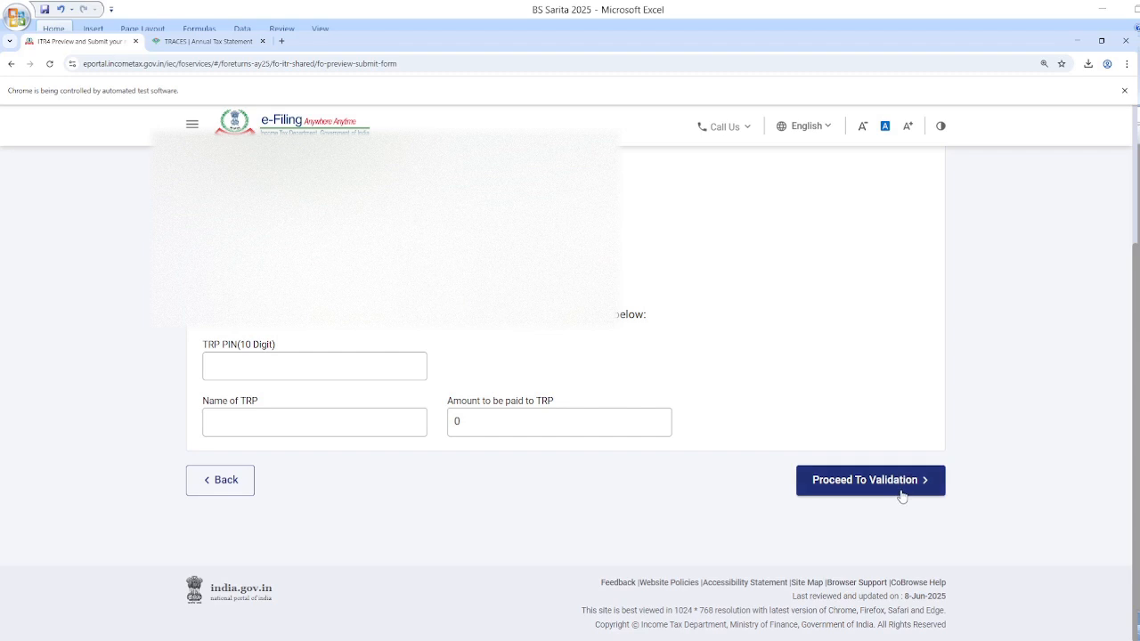